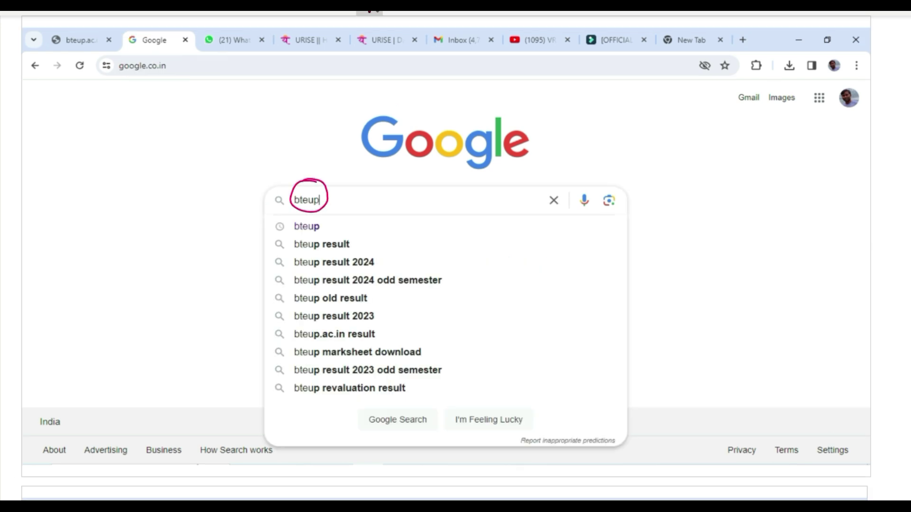
Step: Handwrite "Enter" beside the circled bteup search text with the pen and add a check mark after it
{"action": "mouse_move", "coordinate": [363, 188]}
{"action": "left_mouse_down"}
{"action": "mouse_move", "coordinate": [375, 208]}
{"action": "mouse_move", "coordinate": [431, 190]}
{"action": "mouse_move", "coordinate": [362, 200]}
{"action": "left_mouse_up"}
{"action": "left_click_drag", "start_coordinate": [445, 198], "coordinate": [493, 170]}
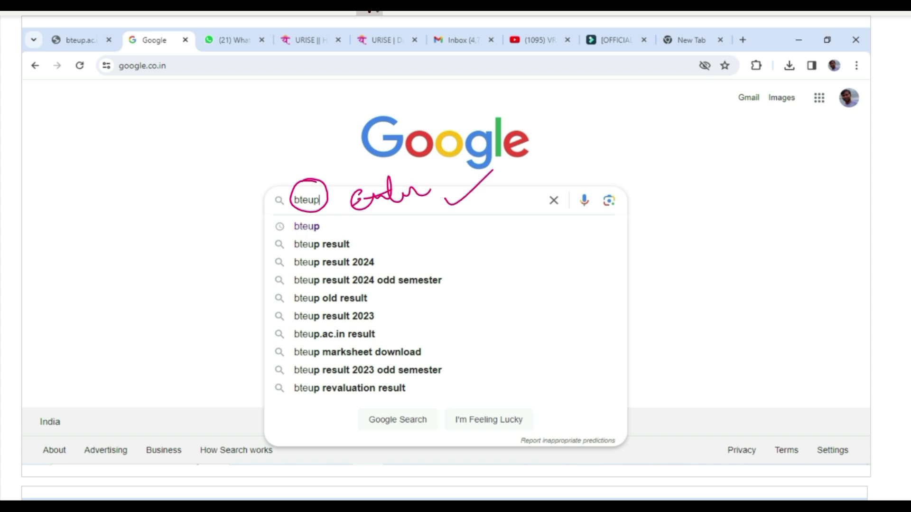
{"action": "key", "text": "Return"}
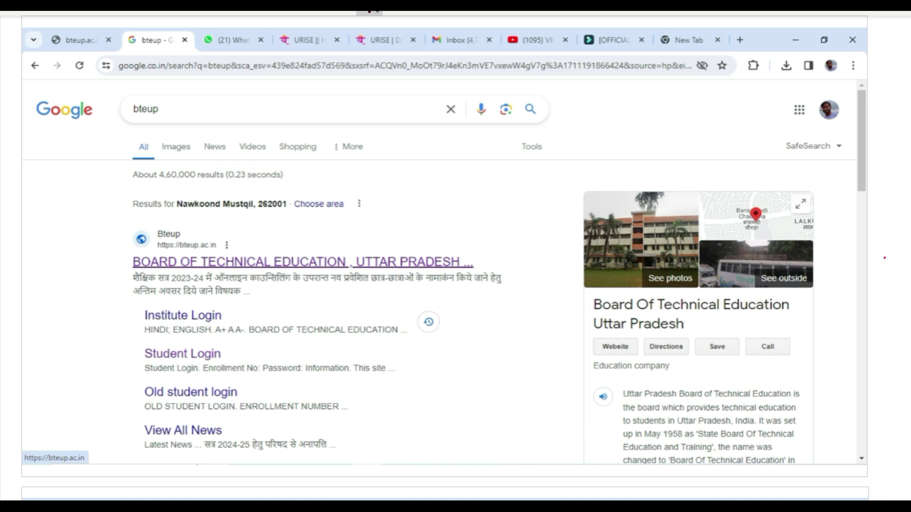
Step: On the search results screenshot, tick the Board of Technical Education result, circle its bteup.ac.in address and add pen notes beside it
{"action": "left_click_drag", "start_coordinate": [107, 262], "coordinate": [137, 248]}
{"action": "mouse_move", "coordinate": [190, 226]}
{"action": "left_mouse_down"}
{"action": "mouse_move", "coordinate": [152, 241]}
{"action": "mouse_move", "coordinate": [227, 247]}
{"action": "mouse_move", "coordinate": [164, 231]}
{"action": "left_mouse_up"}
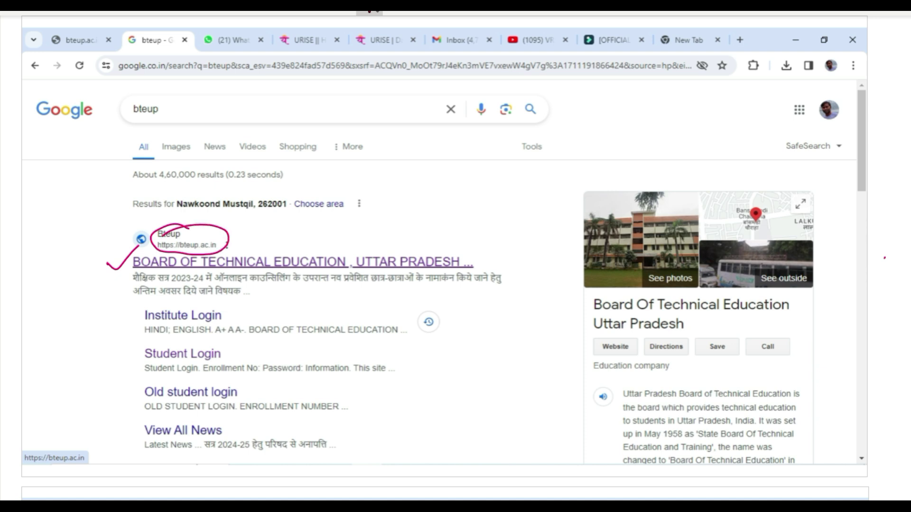
{"action": "left_click_drag", "start_coordinate": [231, 237], "coordinate": [268, 225]}
{"action": "mouse_move", "coordinate": [432, 219]}
{"action": "left_mouse_down"}
{"action": "mouse_move", "coordinate": [446, 233]}
{"action": "mouse_move", "coordinate": [454, 221]}
{"action": "mouse_move", "coordinate": [456, 235]}
{"action": "mouse_move", "coordinate": [484, 232]}
{"action": "mouse_move", "coordinate": [501, 208]}
{"action": "mouse_move", "coordinate": [506, 216]}
{"action": "left_mouse_up"}
{"action": "left_click_drag", "start_coordinate": [464, 253], "coordinate": [550, 215]}
{"action": "mouse_move", "coordinate": [428, 219]}
{"action": "left_mouse_down"}
{"action": "mouse_move", "coordinate": [478, 192]}
{"action": "mouse_move", "coordinate": [512, 187]}
{"action": "left_mouse_up"}
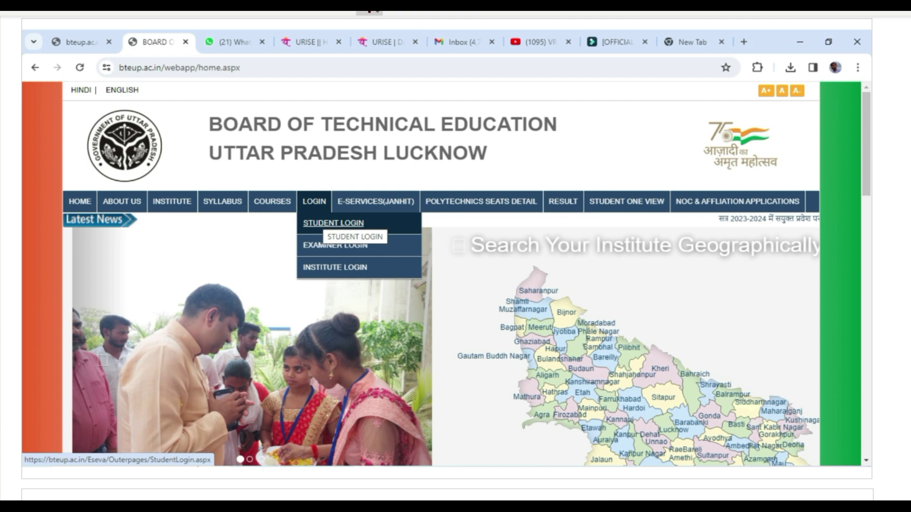
Step: Tick the board's heading and web address on the homepage screenshot and handwrite an underlined "website" note beside the heading
{"action": "left_click_drag", "start_coordinate": [483, 143], "coordinate": [560, 102]}
{"action": "mouse_move", "coordinate": [607, 162]}
{"action": "left_mouse_down"}
{"action": "mouse_move", "coordinate": [624, 171]}
{"action": "mouse_move", "coordinate": [676, 149]}
{"action": "left_mouse_up"}
{"action": "left_click", "coordinate": [657, 120]}
{"action": "left_click_drag", "start_coordinate": [665, 137], "coordinate": [702, 138]}
{"action": "left_click_drag", "start_coordinate": [707, 164], "coordinate": [627, 202]}
{"action": "left_click_drag", "start_coordinate": [128, 76], "coordinate": [164, 56]}
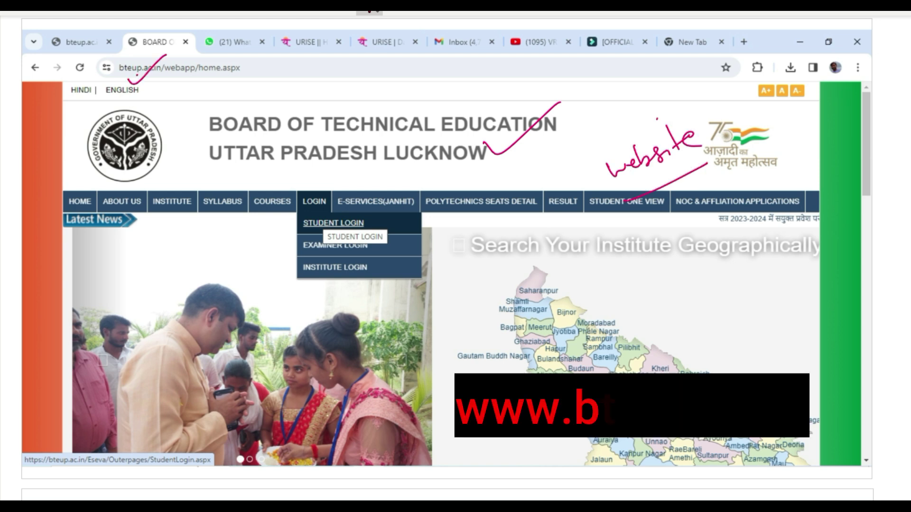
Step: Circle RESULT and SYLLABUS in the homepage navigation bar and draw an arrow pointing at each
{"action": "mouse_move", "coordinate": [569, 184]}
{"action": "left_mouse_down"}
{"action": "mouse_move", "coordinate": [550, 211]}
{"action": "mouse_move", "coordinate": [574, 181]}
{"action": "mouse_move", "coordinate": [567, 189]}
{"action": "left_mouse_up"}
{"action": "left_click_drag", "start_coordinate": [569, 142], "coordinate": [567, 189]}
{"action": "left_click_drag", "start_coordinate": [586, 164], "coordinate": [569, 188]}
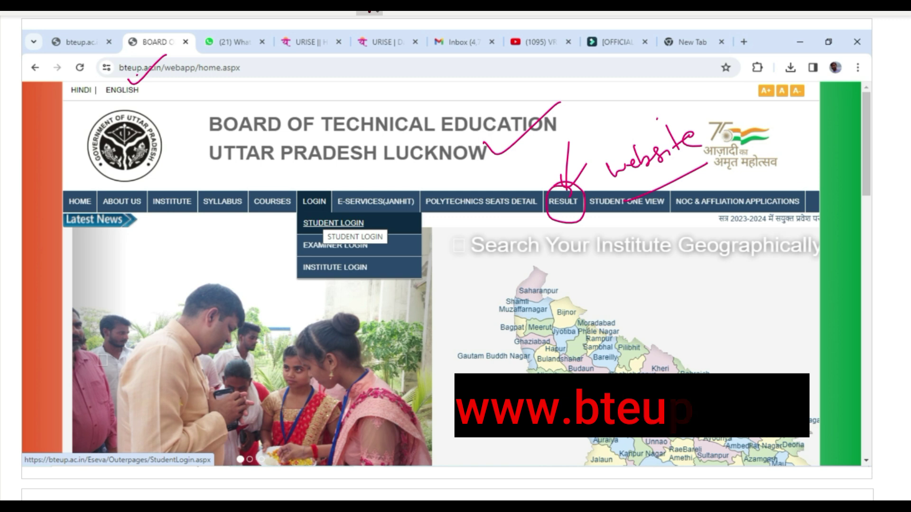
{"action": "mouse_move", "coordinate": [234, 182]}
{"action": "left_mouse_down"}
{"action": "mouse_move", "coordinate": [219, 182]}
{"action": "mouse_move", "coordinate": [219, 223]}
{"action": "mouse_move", "coordinate": [241, 195]}
{"action": "left_mouse_up"}
{"action": "left_click_drag", "start_coordinate": [268, 162], "coordinate": [228, 186]}
{"action": "mouse_move", "coordinate": [232, 172]}
{"action": "left_mouse_down"}
{"action": "mouse_move", "coordinate": [227, 186]}
{"action": "mouse_move", "coordinate": [246, 184]}
{"action": "left_mouse_up"}
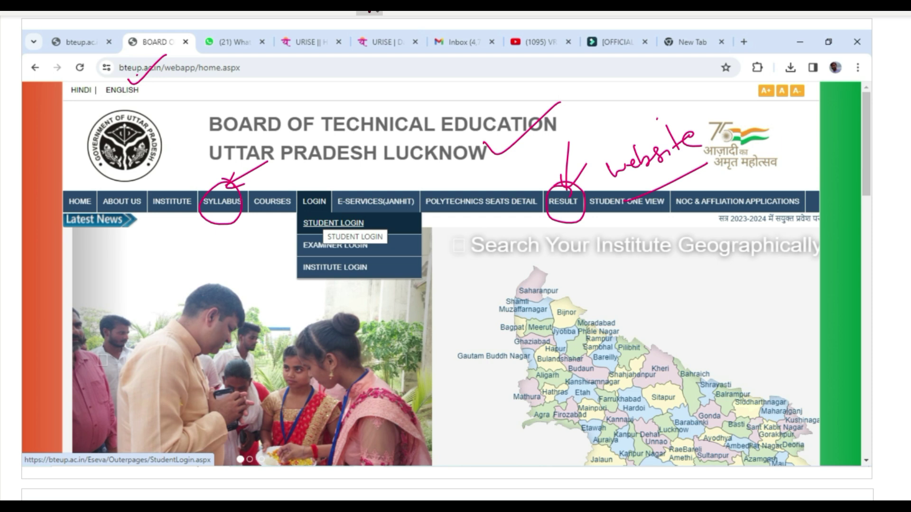
Step: Draw an arrow to LOGIN and tick the Student Login, Examiner Login and Institute Login entries
{"action": "left_click_drag", "start_coordinate": [317, 166], "coordinate": [320, 186]}
{"action": "mouse_move", "coordinate": [310, 182]}
{"action": "left_mouse_down"}
{"action": "mouse_move", "coordinate": [318, 190]}
{"action": "mouse_move", "coordinate": [332, 171]}
{"action": "left_mouse_up"}
{"action": "left_click_drag", "start_coordinate": [277, 227], "coordinate": [296, 217]}
{"action": "left_click_drag", "start_coordinate": [280, 246], "coordinate": [297, 238]}
{"action": "left_click_drag", "start_coordinate": [279, 271], "coordinate": [298, 260]}
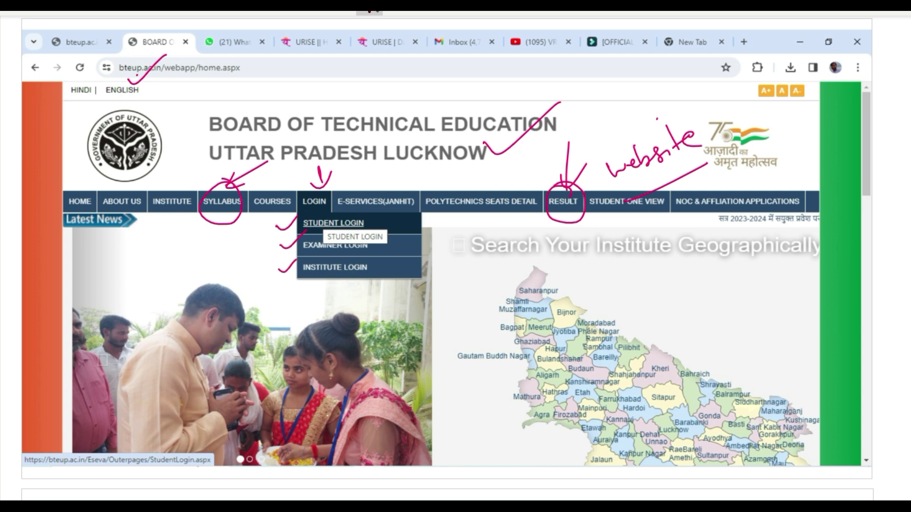
{"action": "mouse_move", "coordinate": [376, 218]}
{"action": "left_mouse_down"}
{"action": "mouse_move", "coordinate": [319, 215]}
{"action": "mouse_move", "coordinate": [292, 233]}
{"action": "mouse_move", "coordinate": [375, 224]}
{"action": "mouse_move", "coordinate": [378, 214]}
{"action": "mouse_move", "coordinate": [445, 214]}
{"action": "mouse_move", "coordinate": [433, 228]}
{"action": "mouse_move", "coordinate": [505, 200]}
{"action": "left_mouse_up"}
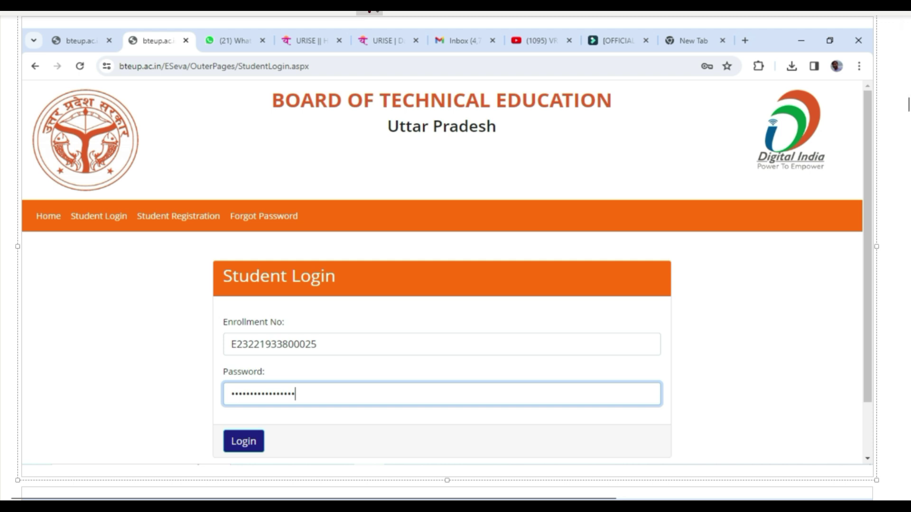
Step: Tick the page heading and the four navigation links, and circle Student Login, Student Registration and Forgot Password
{"action": "left_click_drag", "start_coordinate": [446, 149], "coordinate": [533, 105]}
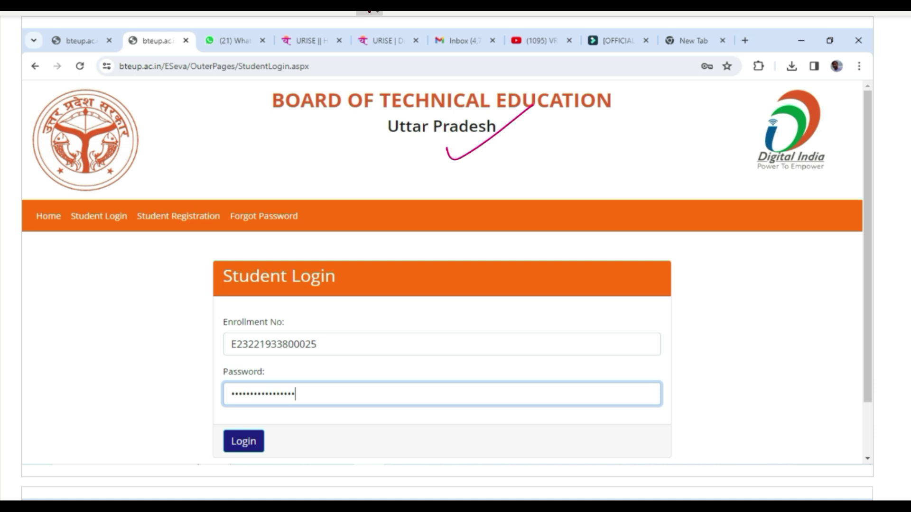
{"action": "mouse_move", "coordinate": [41, 204]}
{"action": "left_mouse_down"}
{"action": "mouse_move", "coordinate": [140, 180]}
{"action": "mouse_move", "coordinate": [210, 182]}
{"action": "left_mouse_up"}
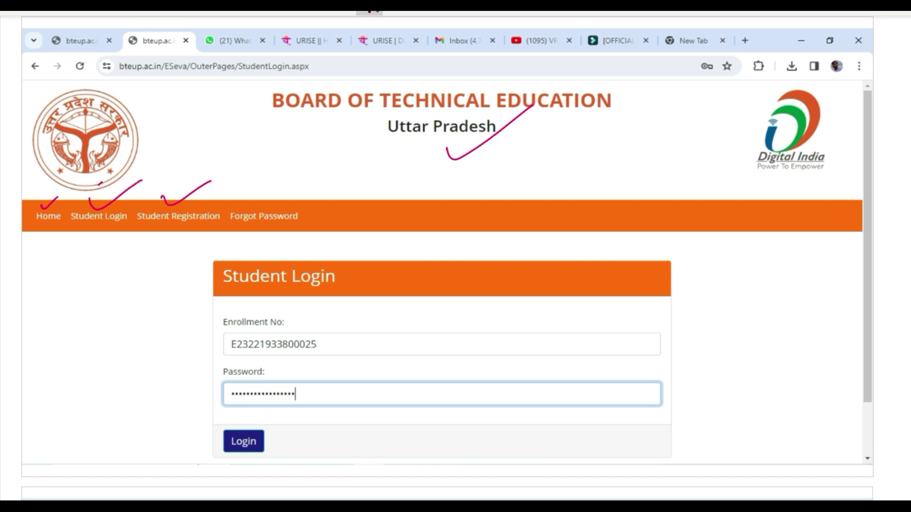
{"action": "left_click_drag", "start_coordinate": [260, 196], "coordinate": [323, 170]}
{"action": "mouse_move", "coordinate": [115, 206]}
{"action": "left_mouse_down"}
{"action": "mouse_move", "coordinate": [120, 194]}
{"action": "mouse_move", "coordinate": [66, 207]}
{"action": "mouse_move", "coordinate": [108, 237]}
{"action": "mouse_move", "coordinate": [123, 202]}
{"action": "mouse_move", "coordinate": [138, 199]}
{"action": "mouse_move", "coordinate": [177, 233]}
{"action": "mouse_move", "coordinate": [221, 202]}
{"action": "mouse_move", "coordinate": [151, 193]}
{"action": "left_mouse_up"}
{"action": "mouse_move", "coordinate": [247, 190]}
{"action": "left_mouse_down"}
{"action": "mouse_move", "coordinate": [225, 209]}
{"action": "mouse_move", "coordinate": [312, 229]}
{"action": "mouse_move", "coordinate": [220, 189]}
{"action": "left_mouse_up"}
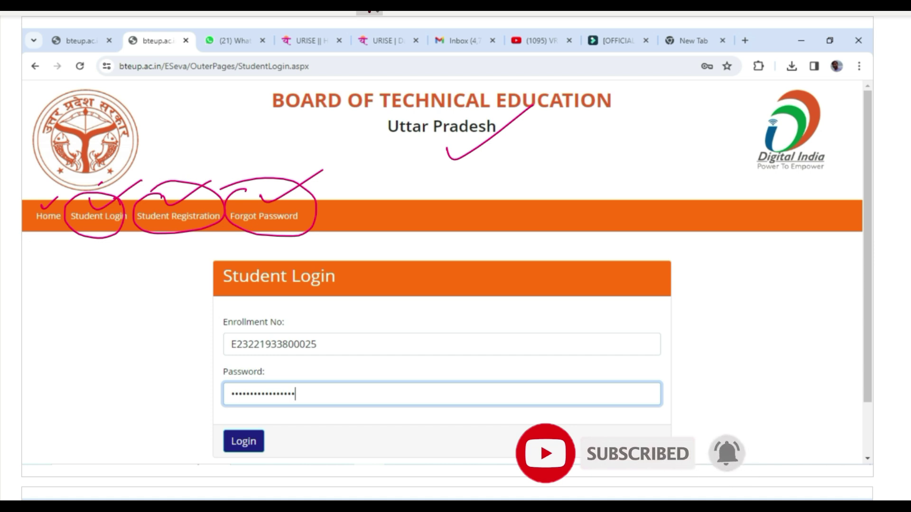
Step: Tick the Student Login link and form title, and circle the Enrollment No and Password labels
{"action": "left_click_drag", "start_coordinate": [101, 236], "coordinate": [129, 226]}
{"action": "left_click_drag", "start_coordinate": [174, 285], "coordinate": [216, 261]}
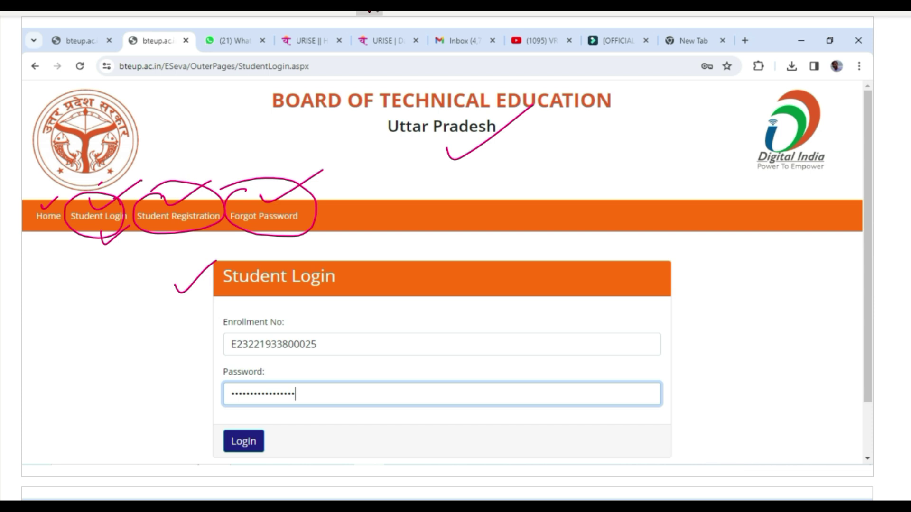
{"action": "mouse_move", "coordinate": [292, 317]}
{"action": "left_mouse_down"}
{"action": "mouse_move", "coordinate": [214, 321]}
{"action": "mouse_move", "coordinate": [287, 334]}
{"action": "mouse_move", "coordinate": [290, 314]}
{"action": "left_mouse_up"}
{"action": "mouse_move", "coordinate": [270, 365]}
{"action": "left_mouse_down"}
{"action": "mouse_move", "coordinate": [234, 363]}
{"action": "mouse_move", "coordinate": [248, 382]}
{"action": "mouse_move", "coordinate": [260, 365]}
{"action": "left_mouse_up"}
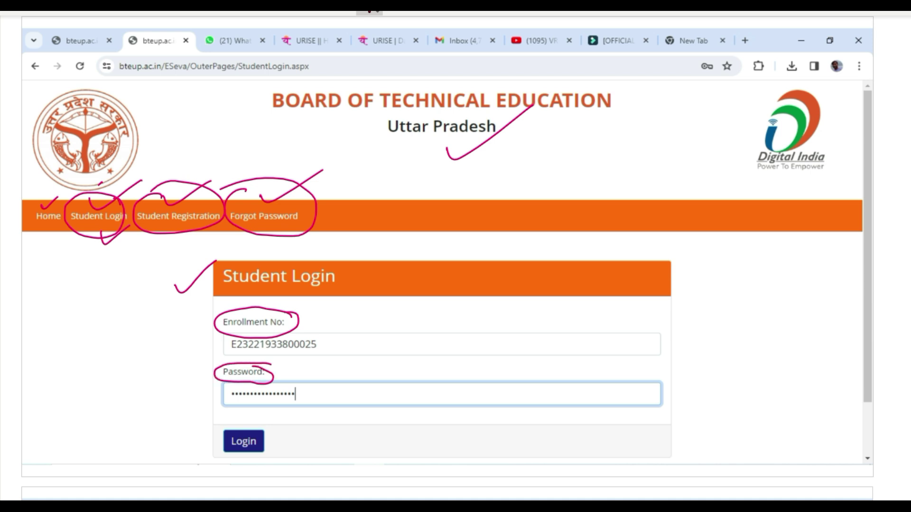
Step: Draw an arrow up to the Student Registration link and emphasize it with repeated circles and a check mark
{"action": "left_click_drag", "start_coordinate": [163, 227], "coordinate": [144, 316]}
{"action": "left_click_drag", "start_coordinate": [150, 254], "coordinate": [180, 245]}
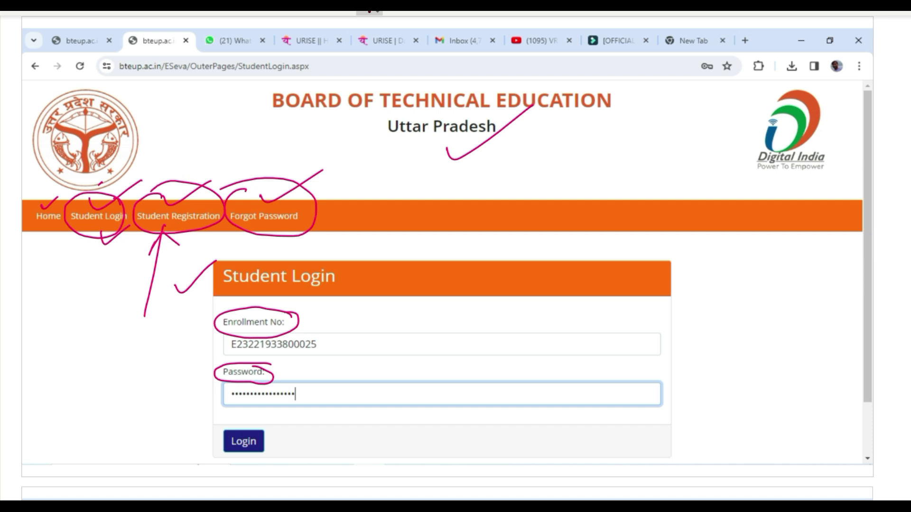
{"action": "mouse_move", "coordinate": [179, 176]}
{"action": "left_mouse_down"}
{"action": "mouse_move", "coordinate": [135, 217]}
{"action": "mouse_move", "coordinate": [210, 240]}
{"action": "mouse_move", "coordinate": [176, 173]}
{"action": "mouse_move", "coordinate": [142, 241]}
{"action": "mouse_move", "coordinate": [215, 202]}
{"action": "mouse_move", "coordinate": [145, 189]}
{"action": "mouse_move", "coordinate": [175, 243]}
{"action": "mouse_move", "coordinate": [218, 187]}
{"action": "mouse_move", "coordinate": [157, 184]}
{"action": "mouse_move", "coordinate": [143, 226]}
{"action": "mouse_move", "coordinate": [202, 240]}
{"action": "mouse_move", "coordinate": [207, 182]}
{"action": "mouse_move", "coordinate": [144, 186]}
{"action": "mouse_move", "coordinate": [152, 242]}
{"action": "left_mouse_up"}
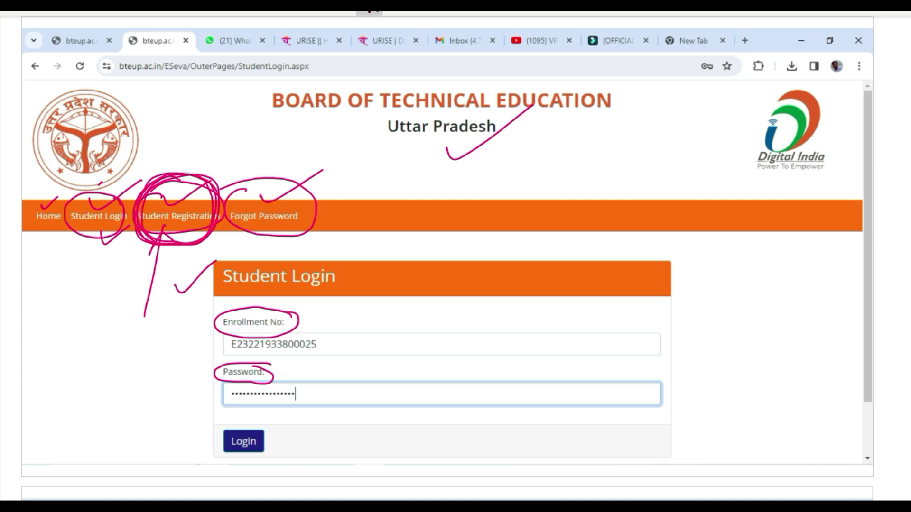
{"action": "left_click_drag", "start_coordinate": [159, 234], "coordinate": [189, 236]}
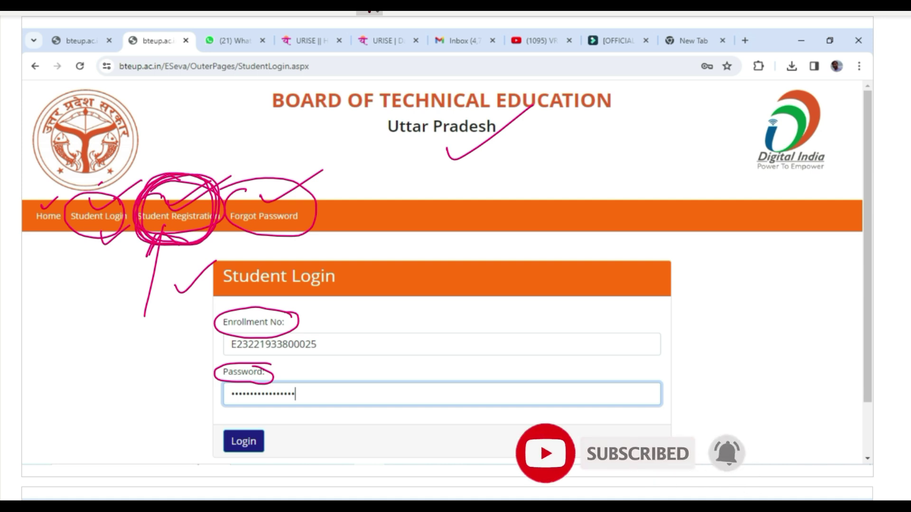
Step: Handwrite "Password" beside the Forgot Password link and underline it twice
{"action": "left_click_drag", "start_coordinate": [335, 163], "coordinate": [340, 206]}
{"action": "mouse_move", "coordinate": [334, 162]}
{"action": "left_mouse_down"}
{"action": "mouse_move", "coordinate": [337, 182]}
{"action": "mouse_move", "coordinate": [360, 171]}
{"action": "mouse_move", "coordinate": [373, 184]}
{"action": "mouse_move", "coordinate": [425, 166]}
{"action": "mouse_move", "coordinate": [435, 149]}
{"action": "left_mouse_up"}
{"action": "left_click_drag", "start_coordinate": [352, 201], "coordinate": [461, 170]}
{"action": "left_click_drag", "start_coordinate": [401, 200], "coordinate": [478, 177]}
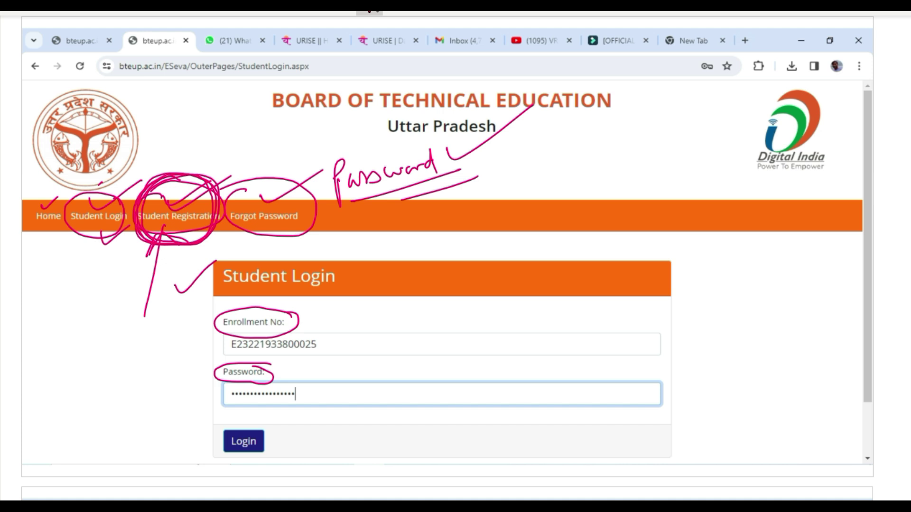
Step: Draw an arrow up to Student Login and tick the enrollment number field, the password field and the Login button
{"action": "mouse_move", "coordinate": [82, 247]}
{"action": "left_mouse_down"}
{"action": "mouse_move", "coordinate": [99, 237]}
{"action": "mouse_move", "coordinate": [90, 334]}
{"action": "mouse_move", "coordinate": [103, 247]}
{"action": "left_mouse_up"}
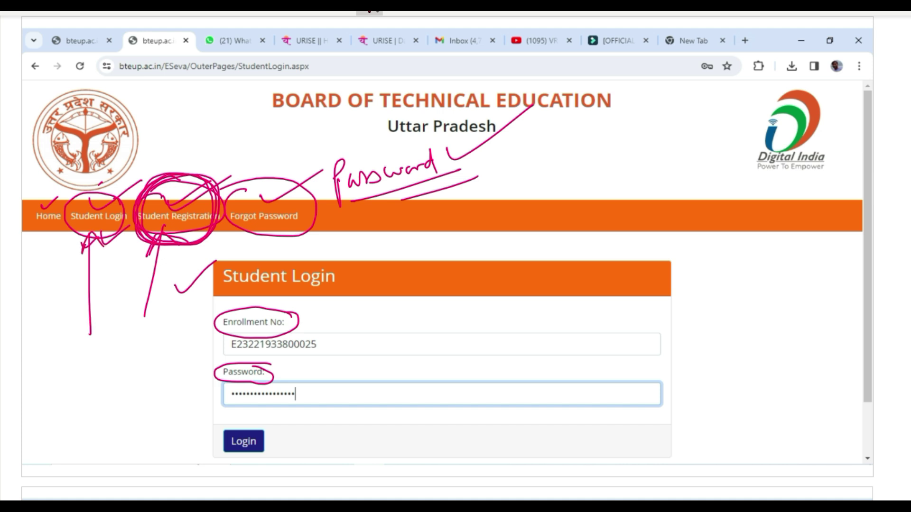
{"action": "mouse_move", "coordinate": [340, 345]}
{"action": "left_mouse_down"}
{"action": "mouse_move", "coordinate": [352, 347]}
{"action": "mouse_move", "coordinate": [410, 308]}
{"action": "left_mouse_up"}
{"action": "left_click_drag", "start_coordinate": [338, 385], "coordinate": [374, 372]}
{"action": "left_click_drag", "start_coordinate": [267, 446], "coordinate": [294, 432]}
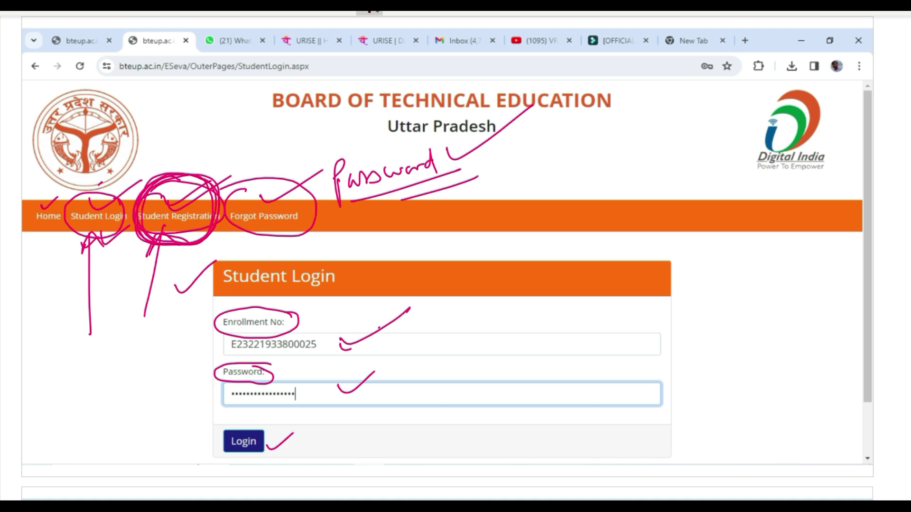
Step: Add further pen marks beneath the Student Login, Student Registration and Forgot Password links
{"action": "left_click_drag", "start_coordinate": [67, 246], "coordinate": [93, 229]}
{"action": "left_click_drag", "start_coordinate": [166, 246], "coordinate": [140, 260]}
{"action": "left_click_drag", "start_coordinate": [182, 234], "coordinate": [172, 243]}
{"action": "left_click_drag", "start_coordinate": [239, 241], "coordinate": [278, 220]}
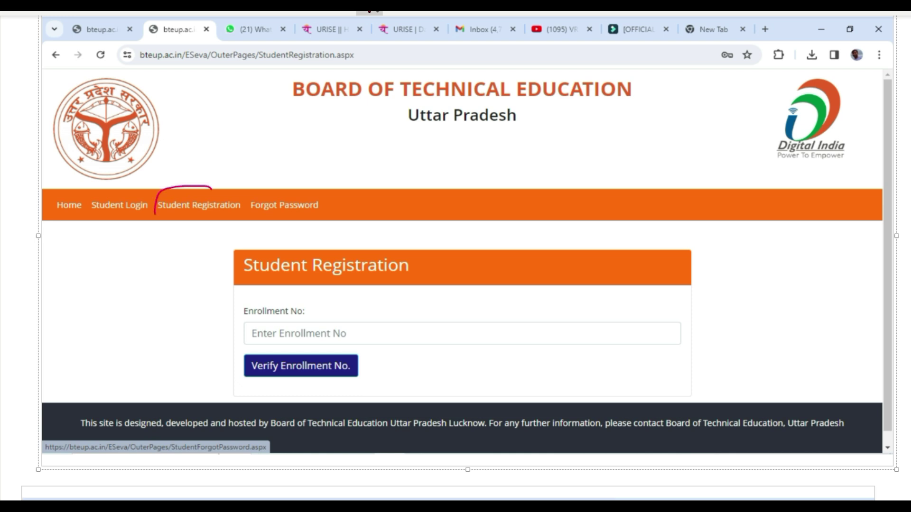
Step: On the registration screenshot, circle the Student Registration link, number the form 1, and tick its heading and Enrollment No label
{"action": "mouse_move", "coordinate": [205, 241]}
{"action": "left_mouse_down"}
{"action": "mouse_move", "coordinate": [193, 271]}
{"action": "mouse_move", "coordinate": [212, 236]}
{"action": "mouse_move", "coordinate": [197, 242]}
{"action": "left_mouse_up"}
{"action": "left_click_drag", "start_coordinate": [419, 263], "coordinate": [478, 244]}
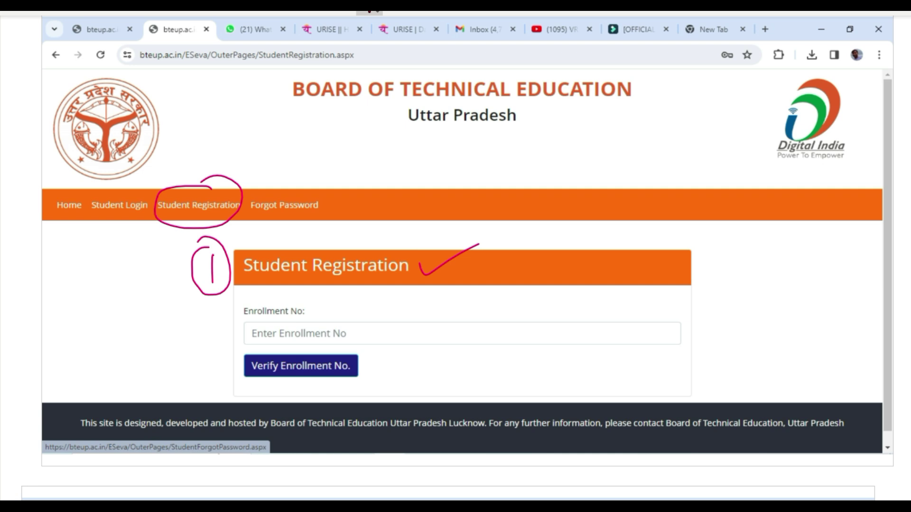
{"action": "mouse_move", "coordinate": [313, 313]}
{"action": "left_mouse_down"}
{"action": "mouse_move", "coordinate": [338, 302]}
{"action": "mouse_move", "coordinate": [366, 318]}
{"action": "mouse_move", "coordinate": [381, 297]}
{"action": "left_mouse_up"}
Step: Handwrite the first-year enrollment prefix note "E → Ist → E23" beside the Enrollment No label
{"action": "mouse_move", "coordinate": [367, 308]}
{"action": "left_mouse_down"}
{"action": "mouse_move", "coordinate": [383, 317]}
{"action": "mouse_move", "coordinate": [422, 304]}
{"action": "left_mouse_up"}
{"action": "mouse_move", "coordinate": [417, 298]}
{"action": "left_mouse_down"}
{"action": "mouse_move", "coordinate": [418, 311]}
{"action": "mouse_move", "coordinate": [457, 312]}
{"action": "left_mouse_up"}
{"action": "mouse_move", "coordinate": [457, 311]}
{"action": "left_mouse_down"}
{"action": "mouse_move", "coordinate": [471, 310]}
{"action": "mouse_move", "coordinate": [467, 293]}
{"action": "left_mouse_up"}
{"action": "mouse_move", "coordinate": [479, 292]}
{"action": "left_mouse_down"}
{"action": "mouse_move", "coordinate": [473, 304]}
{"action": "mouse_move", "coordinate": [488, 306]}
{"action": "left_mouse_up"}
{"action": "left_click_drag", "start_coordinate": [483, 303], "coordinate": [517, 303]}
{"action": "mouse_move", "coordinate": [510, 300]}
{"action": "left_mouse_down"}
{"action": "mouse_move", "coordinate": [510, 312]}
{"action": "mouse_move", "coordinate": [523, 311]}
{"action": "mouse_move", "coordinate": [540, 294]}
{"action": "left_mouse_up"}
{"action": "left_click_drag", "start_coordinate": [526, 304], "coordinate": [543, 310]}
{"action": "mouse_move", "coordinate": [545, 297]}
{"action": "left_mouse_down"}
{"action": "mouse_move", "coordinate": [553, 311]}
{"action": "mouse_move", "coordinate": [564, 308]}
{"action": "left_mouse_up"}
{"action": "left_click_drag", "start_coordinate": [562, 296], "coordinate": [570, 316]}
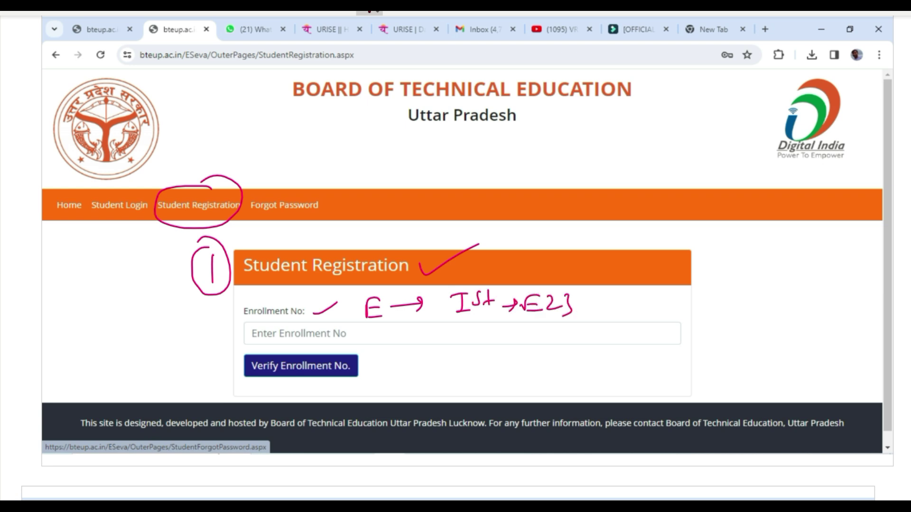
Step: Handwrite the prefix notes "2nd → E22" and "3rd → E21" below the first-year note
{"action": "mouse_move", "coordinate": [459, 334]}
{"action": "left_mouse_down"}
{"action": "mouse_move", "coordinate": [474, 346]}
{"action": "mouse_move", "coordinate": [489, 318]}
{"action": "mouse_move", "coordinate": [526, 331]}
{"action": "left_mouse_up"}
{"action": "mouse_move", "coordinate": [521, 325]}
{"action": "left_mouse_down"}
{"action": "mouse_move", "coordinate": [523, 339]}
{"action": "mouse_move", "coordinate": [529, 335]}
{"action": "left_mouse_up"}
{"action": "left_click_drag", "start_coordinate": [531, 325], "coordinate": [542, 323]}
{"action": "left_click_drag", "start_coordinate": [531, 329], "coordinate": [564, 337]}
{"action": "left_click_drag", "start_coordinate": [568, 326], "coordinate": [586, 334]}
{"action": "mouse_move", "coordinate": [465, 362]}
{"action": "left_mouse_down"}
{"action": "mouse_move", "coordinate": [464, 385]}
{"action": "mouse_move", "coordinate": [482, 355]}
{"action": "left_mouse_up"}
{"action": "mouse_move", "coordinate": [479, 361]}
{"action": "left_mouse_down"}
{"action": "mouse_move", "coordinate": [494, 353]}
{"action": "mouse_move", "coordinate": [496, 364]}
{"action": "left_mouse_up"}
{"action": "mouse_move", "coordinate": [502, 373]}
{"action": "left_mouse_down"}
{"action": "mouse_move", "coordinate": [529, 366]}
{"action": "mouse_move", "coordinate": [522, 375]}
{"action": "mouse_move", "coordinate": [508, 378]}
{"action": "mouse_move", "coordinate": [551, 351]}
{"action": "mouse_move", "coordinate": [548, 363]}
{"action": "left_mouse_up"}
{"action": "left_click_drag", "start_coordinate": [536, 374], "coordinate": [572, 368]}
{"action": "left_click_drag", "start_coordinate": [581, 355], "coordinate": [583, 377]}
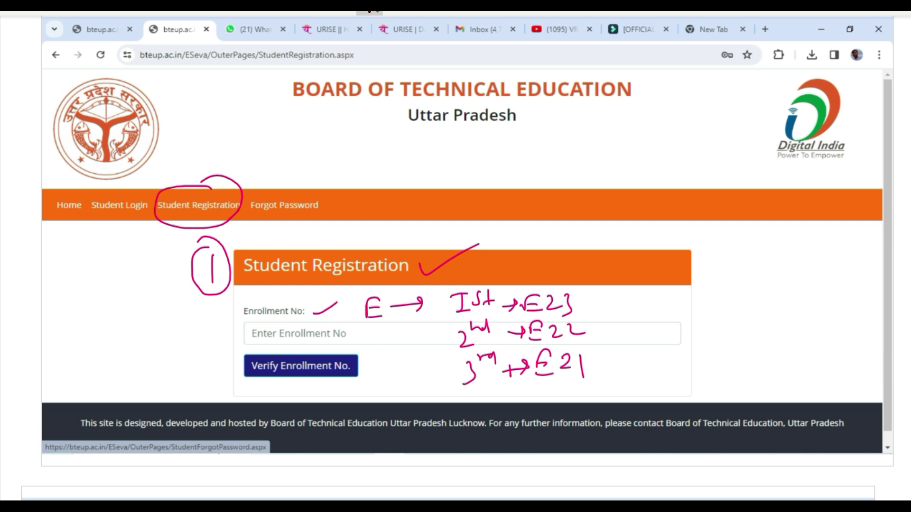
Step: Draw a long arrow after each of the E23, E22 and E21 prefixes
{"action": "left_click_drag", "start_coordinate": [586, 304], "coordinate": [674, 301]}
{"action": "mouse_move", "coordinate": [670, 293]}
{"action": "left_mouse_down"}
{"action": "mouse_move", "coordinate": [679, 303]}
{"action": "mouse_move", "coordinate": [669, 315]}
{"action": "left_mouse_up"}
{"action": "left_click_drag", "start_coordinate": [611, 335], "coordinate": [688, 334]}
{"action": "left_click_drag", "start_coordinate": [678, 331], "coordinate": [680, 350]}
{"action": "left_click_drag", "start_coordinate": [609, 367], "coordinate": [679, 361]}
{"action": "left_click_drag", "start_coordinate": [672, 357], "coordinate": [680, 363]}
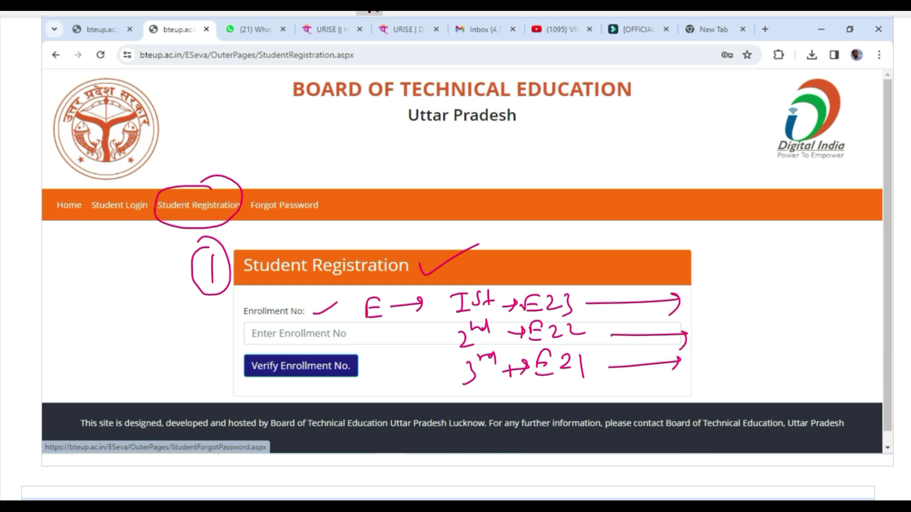
Step: Tick the enrollment field and the Verify Enrollment No. button, and circle and tick the filled-in enrollment number
{"action": "left_click_drag", "start_coordinate": [352, 336], "coordinate": [388, 331]}
{"action": "left_click_drag", "start_coordinate": [231, 367], "coordinate": [269, 344]}
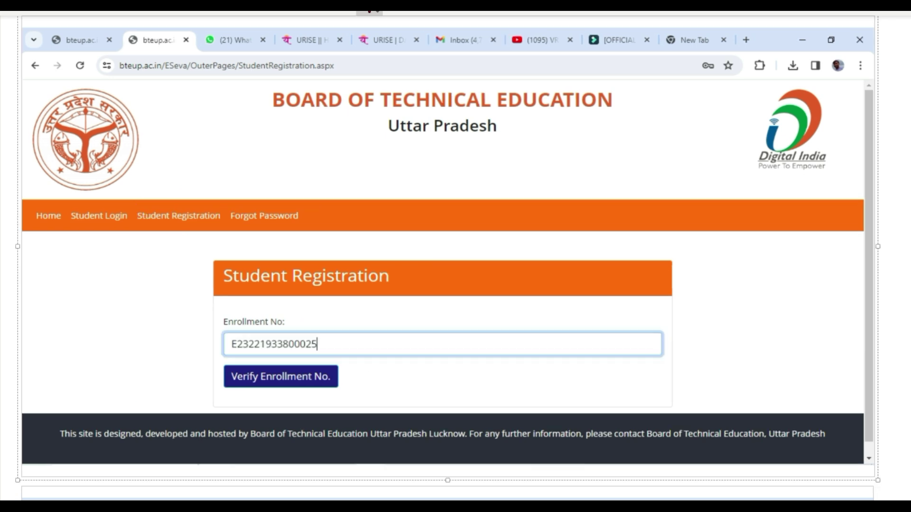
{"action": "mouse_move", "coordinate": [327, 339]}
{"action": "left_mouse_down"}
{"action": "mouse_move", "coordinate": [235, 335]}
{"action": "mouse_move", "coordinate": [251, 355]}
{"action": "mouse_move", "coordinate": [334, 342]}
{"action": "mouse_move", "coordinate": [376, 322]}
{"action": "left_mouse_up"}
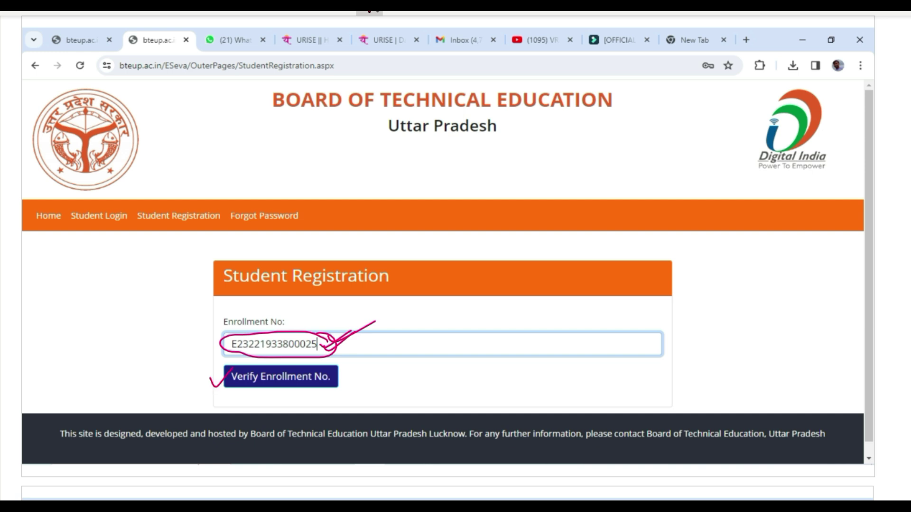
{"action": "key", "text": "Return"}
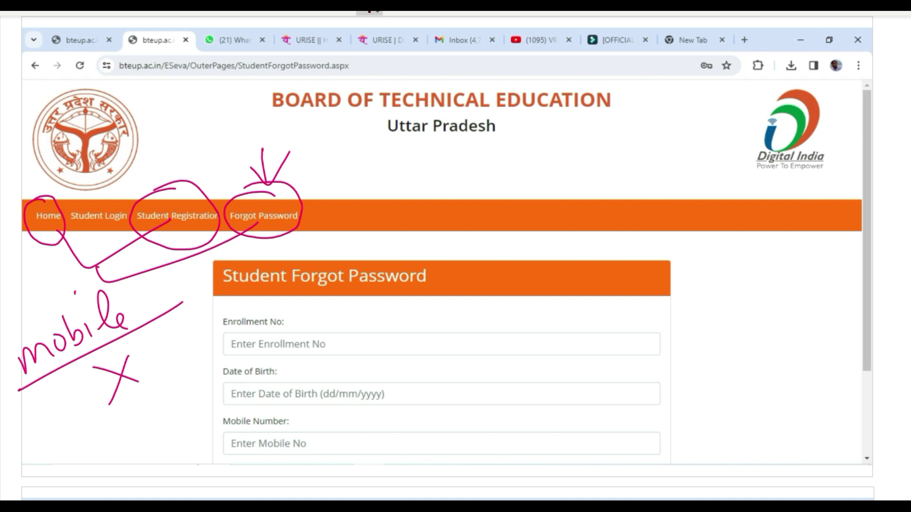
Step: Draw an arrow from Forgot Password to handwritten "Laptop" and "Cafe" notes, underline "Laptop" and circle both words
{"action": "mouse_move", "coordinate": [290, 195]}
{"action": "left_mouse_down"}
{"action": "mouse_move", "coordinate": [388, 175]}
{"action": "mouse_move", "coordinate": [378, 186]}
{"action": "mouse_move", "coordinate": [432, 188]}
{"action": "left_mouse_up"}
{"action": "left_click_drag", "start_coordinate": [446, 172], "coordinate": [441, 181]}
{"action": "mouse_move", "coordinate": [454, 164]}
{"action": "left_mouse_down"}
{"action": "mouse_move", "coordinate": [459, 208]}
{"action": "mouse_move", "coordinate": [466, 195]}
{"action": "left_mouse_up"}
{"action": "mouse_move", "coordinate": [475, 157]}
{"action": "left_mouse_down"}
{"action": "mouse_move", "coordinate": [482, 178]}
{"action": "mouse_move", "coordinate": [488, 174]}
{"action": "left_mouse_up"}
{"action": "mouse_move", "coordinate": [493, 161]}
{"action": "left_mouse_down"}
{"action": "mouse_move", "coordinate": [500, 204]}
{"action": "mouse_move", "coordinate": [498, 185]}
{"action": "left_mouse_up"}
{"action": "left_click_drag", "start_coordinate": [441, 214], "coordinate": [557, 188]}
{"action": "mouse_move", "coordinate": [564, 156]}
{"action": "left_mouse_down"}
{"action": "mouse_move", "coordinate": [557, 185]}
{"action": "mouse_move", "coordinate": [609, 174]}
{"action": "left_mouse_up"}
{"action": "left_click_drag", "start_coordinate": [601, 139], "coordinate": [615, 197]}
{"action": "left_click_drag", "start_coordinate": [615, 176], "coordinate": [657, 166]}
{"action": "mouse_move", "coordinate": [664, 134]}
{"action": "left_mouse_down"}
{"action": "mouse_move", "coordinate": [552, 135]}
{"action": "mouse_move", "coordinate": [631, 116]}
{"action": "left_mouse_up"}
{"action": "mouse_move", "coordinate": [472, 148]}
{"action": "left_mouse_down"}
{"action": "mouse_move", "coordinate": [423, 141]}
{"action": "mouse_move", "coordinate": [554, 187]}
{"action": "mouse_move", "coordinate": [510, 135]}
{"action": "left_mouse_up"}
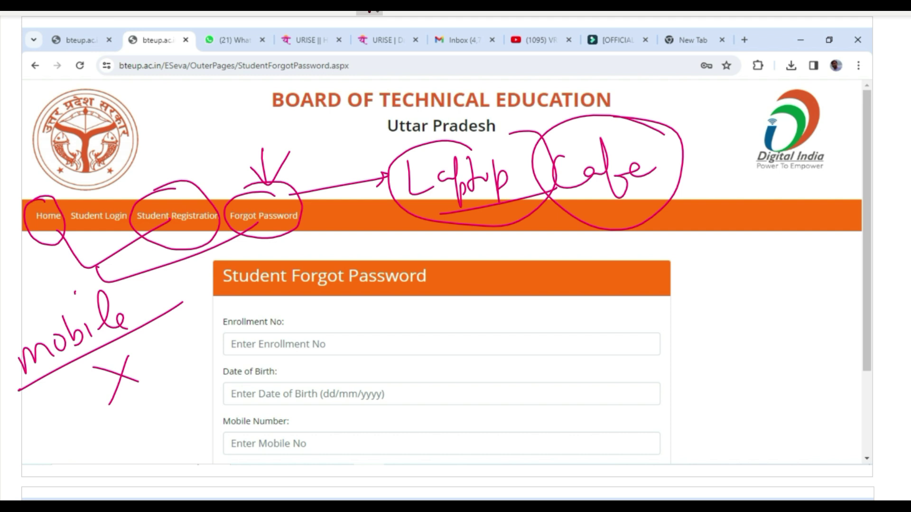
Step: Add an arrow stroke toward Forgot Password, tick Student Registration and put a cross after the "mobile" note
{"action": "left_click_drag", "start_coordinate": [326, 139], "coordinate": [252, 182]}
{"action": "left_click_drag", "start_coordinate": [155, 234], "coordinate": [174, 224]}
{"action": "mouse_move", "coordinate": [128, 318]}
{"action": "left_mouse_down"}
{"action": "mouse_move", "coordinate": [152, 305]}
{"action": "mouse_move", "coordinate": [136, 337]}
{"action": "left_mouse_up"}
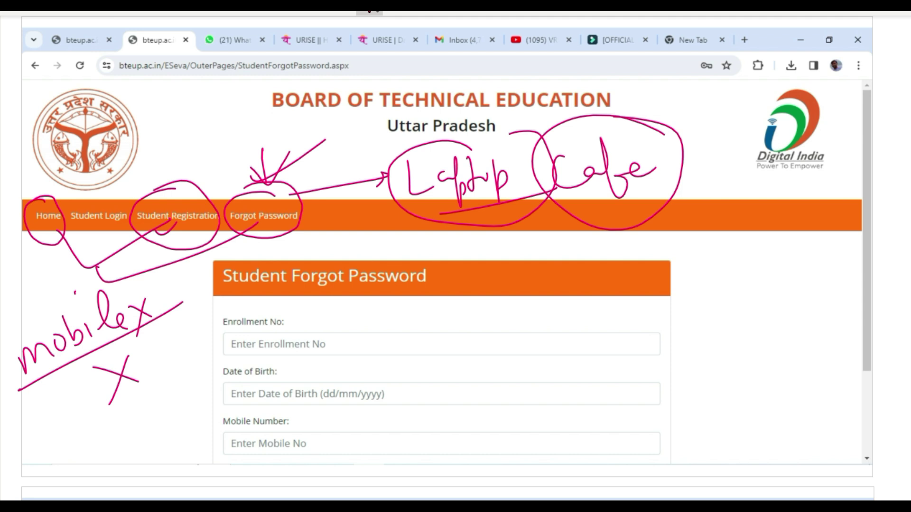
Step: Tick the Enrollment No, Date of Birth and Mobile Number fields and circle the enrollment number placeholder
{"action": "left_click_drag", "start_coordinate": [206, 342], "coordinate": [222, 337]}
{"action": "left_click_drag", "start_coordinate": [202, 397], "coordinate": [221, 386]}
{"action": "left_click_drag", "start_coordinate": [195, 439], "coordinate": [218, 422]}
{"action": "mouse_move", "coordinate": [336, 341]}
{"action": "left_mouse_down"}
{"action": "mouse_move", "coordinate": [232, 338]}
{"action": "mouse_move", "coordinate": [337, 352]}
{"action": "mouse_move", "coordinate": [287, 335]}
{"action": "left_mouse_up"}
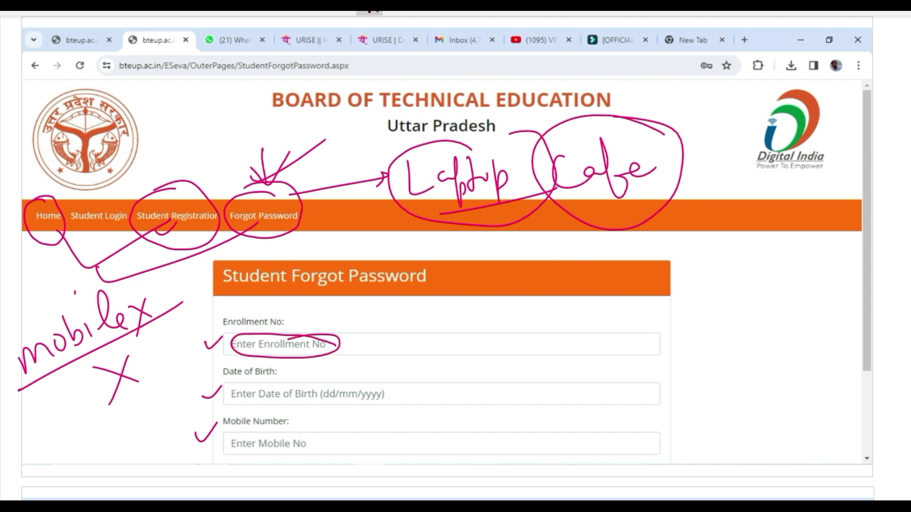
Step: Circle the dd/mm/yyyy format hint and handwrite a circled sample date of birth beside it
{"action": "mouse_move", "coordinate": [388, 387]}
{"action": "left_mouse_down"}
{"action": "mouse_move", "coordinate": [330, 379]}
{"action": "mouse_move", "coordinate": [354, 406]}
{"action": "mouse_move", "coordinate": [378, 372]}
{"action": "left_mouse_up"}
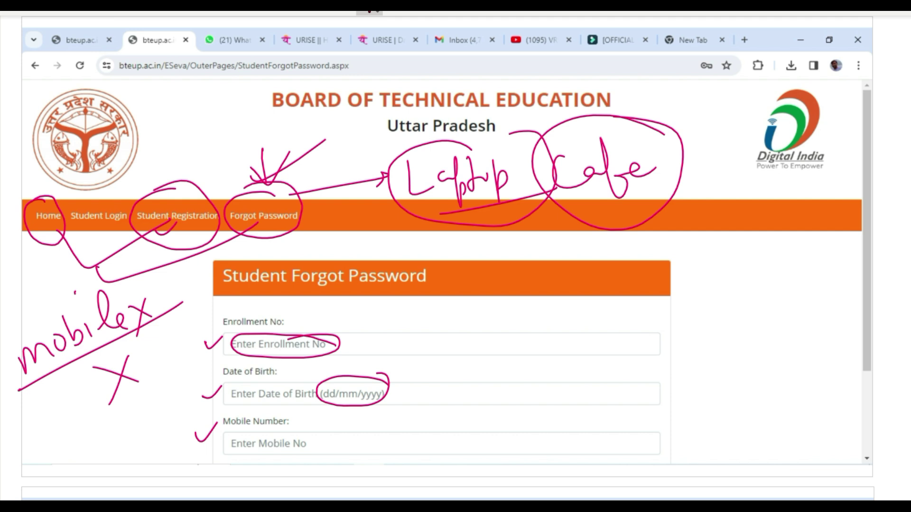
{"action": "mouse_move", "coordinate": [436, 392]}
{"action": "left_mouse_down"}
{"action": "mouse_move", "coordinate": [468, 414]}
{"action": "mouse_move", "coordinate": [480, 388]}
{"action": "mouse_move", "coordinate": [504, 422]}
{"action": "mouse_move", "coordinate": [527, 409]}
{"action": "left_mouse_up"}
{"action": "mouse_move", "coordinate": [529, 398]}
{"action": "left_mouse_down"}
{"action": "mouse_move", "coordinate": [535, 408]}
{"action": "mouse_move", "coordinate": [536, 394]}
{"action": "mouse_move", "coordinate": [560, 399]}
{"action": "mouse_move", "coordinate": [550, 359]}
{"action": "mouse_move", "coordinate": [439, 391]}
{"action": "mouse_move", "coordinate": [595, 411]}
{"action": "mouse_move", "coordinate": [553, 358]}
{"action": "left_mouse_up"}
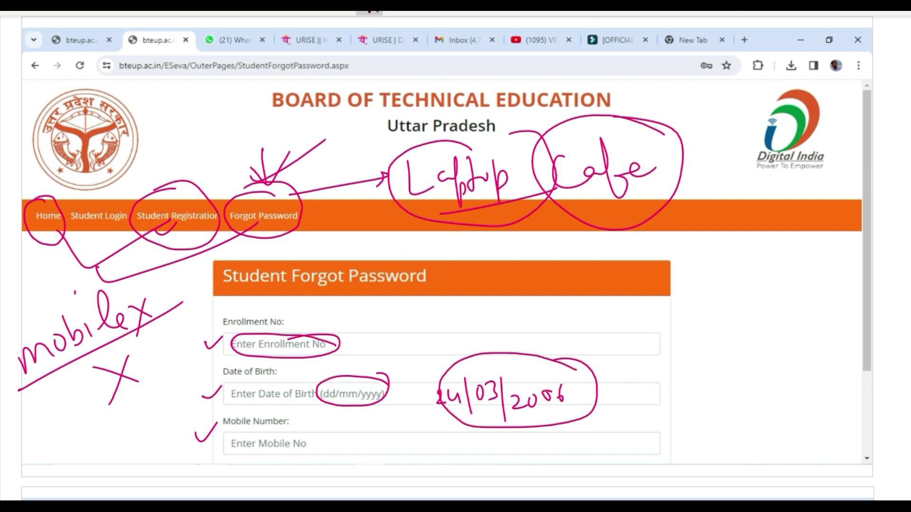
Step: Tick the Mobile Number label, draw a ticked box in its field, and handwrite a double-underlined "Pass" beside the form
{"action": "mouse_move", "coordinate": [295, 424]}
{"action": "left_mouse_down"}
{"action": "mouse_move", "coordinate": [316, 418]}
{"action": "mouse_move", "coordinate": [319, 450]}
{"action": "left_mouse_up"}
{"action": "mouse_move", "coordinate": [326, 432]}
{"action": "left_mouse_down"}
{"action": "mouse_move", "coordinate": [439, 422]}
{"action": "mouse_move", "coordinate": [327, 456]}
{"action": "mouse_move", "coordinate": [412, 426]}
{"action": "left_mouse_up"}
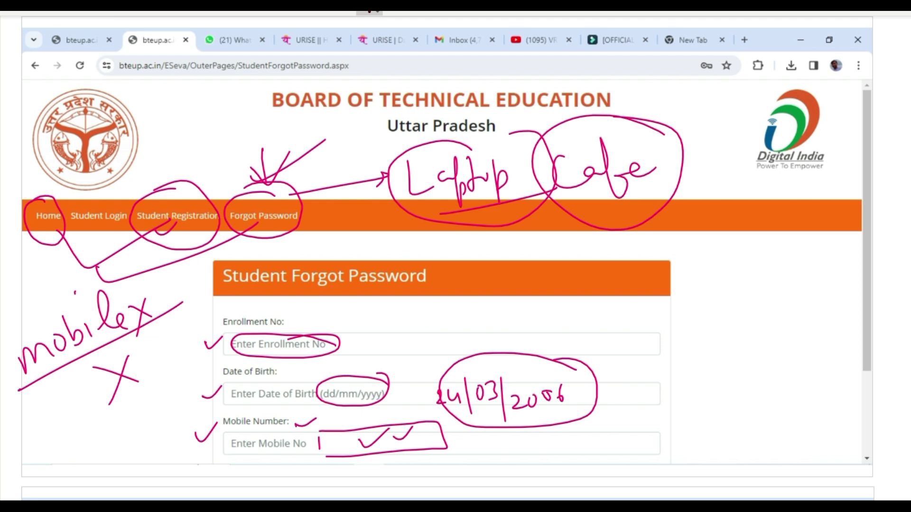
{"action": "mouse_move", "coordinate": [659, 382]}
{"action": "left_mouse_down"}
{"action": "mouse_move", "coordinate": [660, 407]}
{"action": "mouse_move", "coordinate": [662, 386]}
{"action": "left_mouse_up"}
{"action": "mouse_move", "coordinate": [670, 386]}
{"action": "left_mouse_down"}
{"action": "mouse_move", "coordinate": [665, 392]}
{"action": "mouse_move", "coordinate": [685, 385]}
{"action": "mouse_move", "coordinate": [692, 397]}
{"action": "mouse_move", "coordinate": [735, 390]}
{"action": "left_mouse_up"}
{"action": "left_click_drag", "start_coordinate": [686, 430], "coordinate": [736, 420]}
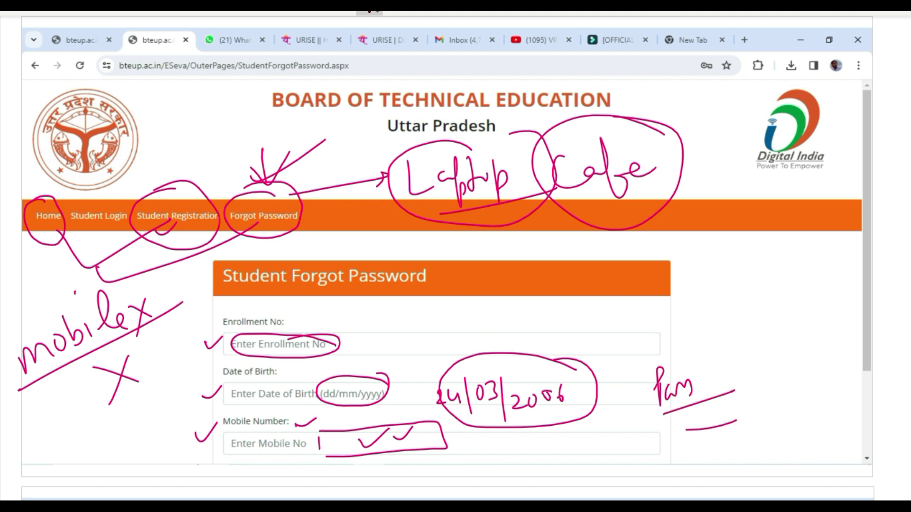
Step: Add another tick in the Mobile Number field and one beside its label, and handwrite an underlined "mob." note beside the form
{"action": "left_click_drag", "start_coordinate": [422, 435], "coordinate": [441, 431]}
{"action": "mouse_move", "coordinate": [724, 286]}
{"action": "left_mouse_down"}
{"action": "mouse_move", "coordinate": [731, 275]}
{"action": "mouse_move", "coordinate": [743, 278]}
{"action": "left_mouse_up"}
{"action": "mouse_move", "coordinate": [751, 260]}
{"action": "left_mouse_down"}
{"action": "mouse_move", "coordinate": [751, 284]}
{"action": "mouse_move", "coordinate": [759, 278]}
{"action": "left_mouse_up"}
{"action": "left_click", "coordinate": [766, 280]}
{"action": "left_click_drag", "start_coordinate": [711, 313], "coordinate": [798, 284]}
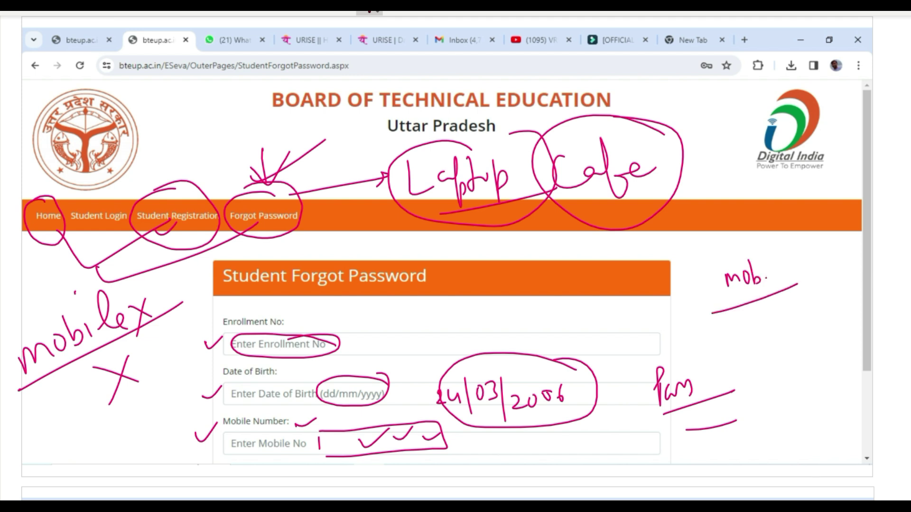
{"action": "left_click_drag", "start_coordinate": [200, 438], "coordinate": [222, 434]}
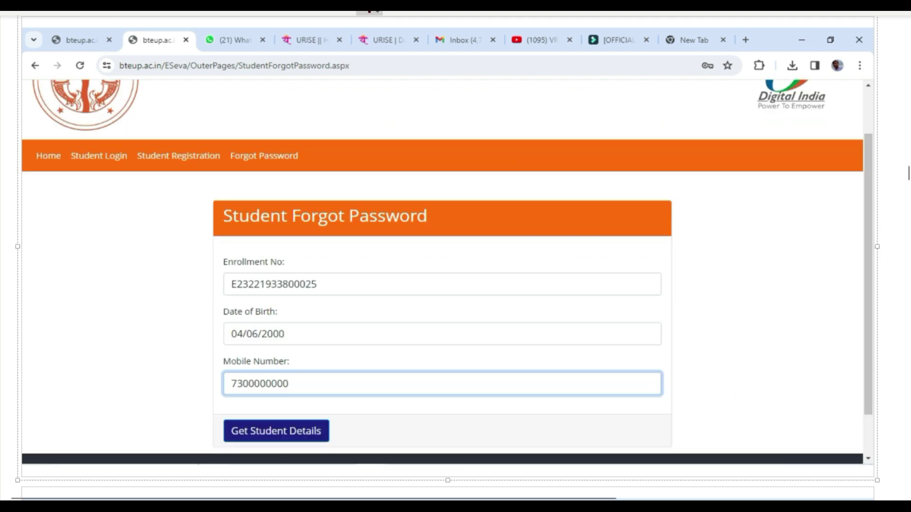
Step: Circle the filled-in enrollment number, date of birth and mobile number, and link the last two with a bracket
{"action": "mouse_move", "coordinate": [329, 282]}
{"action": "left_mouse_down"}
{"action": "mouse_move", "coordinate": [290, 269]}
{"action": "mouse_move", "coordinate": [236, 302]}
{"action": "mouse_move", "coordinate": [308, 277]}
{"action": "left_mouse_up"}
{"action": "mouse_move", "coordinate": [296, 325]}
{"action": "left_mouse_down"}
{"action": "mouse_move", "coordinate": [271, 315]}
{"action": "mouse_move", "coordinate": [242, 342]}
{"action": "mouse_move", "coordinate": [295, 323]}
{"action": "left_mouse_up"}
{"action": "mouse_move", "coordinate": [304, 379]}
{"action": "left_mouse_down"}
{"action": "mouse_move", "coordinate": [295, 373]}
{"action": "mouse_move", "coordinate": [230, 392]}
{"action": "mouse_move", "coordinate": [290, 370]}
{"action": "left_mouse_up"}
{"action": "mouse_move", "coordinate": [300, 327]}
{"action": "left_mouse_down"}
{"action": "mouse_move", "coordinate": [305, 386]}
{"action": "mouse_move", "coordinate": [295, 398]}
{"action": "left_mouse_up"}
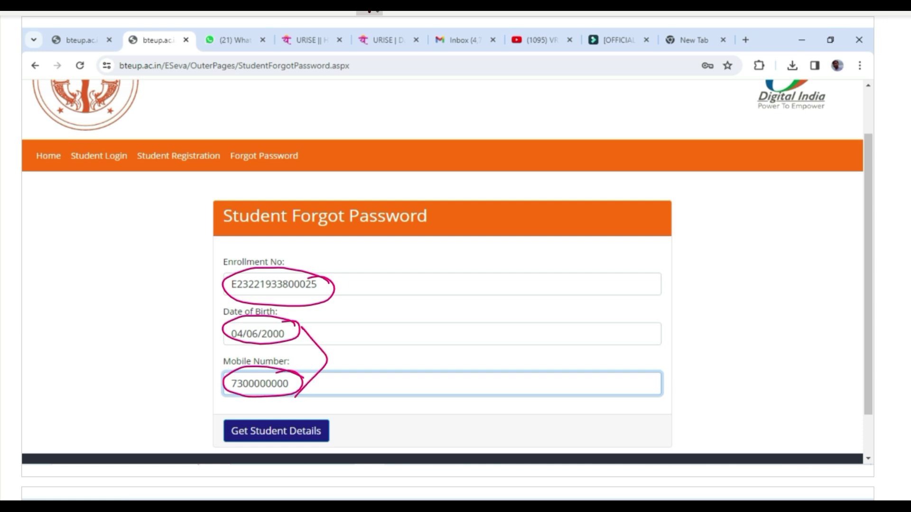
Step: Tick the three filled-in fields and mark the Get Student Details button
{"action": "left_click_drag", "start_coordinate": [333, 302], "coordinate": [369, 286]}
{"action": "left_click_drag", "start_coordinate": [314, 352], "coordinate": [347, 345]}
{"action": "left_click_drag", "start_coordinate": [334, 378], "coordinate": [357, 371]}
{"action": "mouse_move", "coordinate": [355, 420]}
{"action": "left_mouse_down"}
{"action": "mouse_move", "coordinate": [287, 409]}
{"action": "mouse_move", "coordinate": [222, 422]}
{"action": "mouse_move", "coordinate": [317, 453]}
{"action": "mouse_move", "coordinate": [328, 409]}
{"action": "mouse_move", "coordinate": [405, 413]}
{"action": "left_mouse_up"}
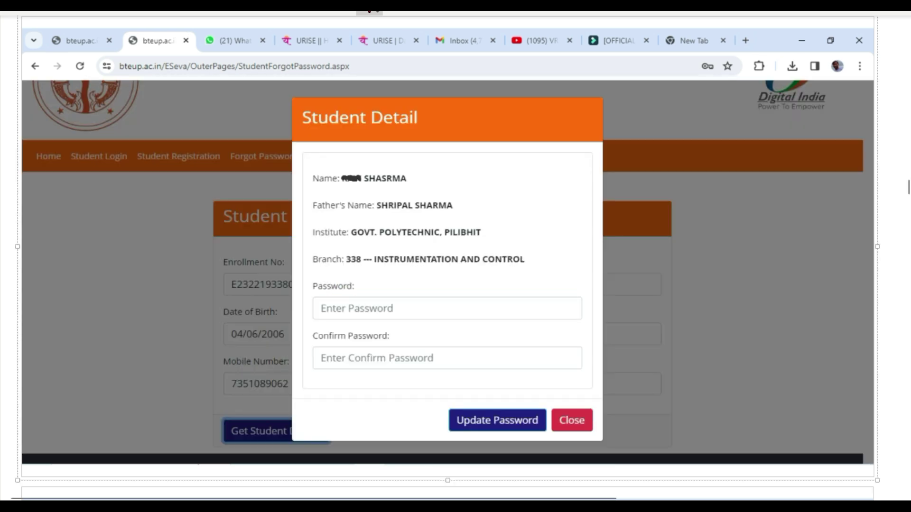
Step: Circle the Student Detail heading, draw a down arrow beside the details, tick both name rows and scribble over the father's first name
{"action": "mouse_move", "coordinate": [428, 109]}
{"action": "left_mouse_down"}
{"action": "mouse_move", "coordinate": [358, 92]}
{"action": "mouse_move", "coordinate": [435, 144]}
{"action": "mouse_move", "coordinate": [433, 108]}
{"action": "left_mouse_up"}
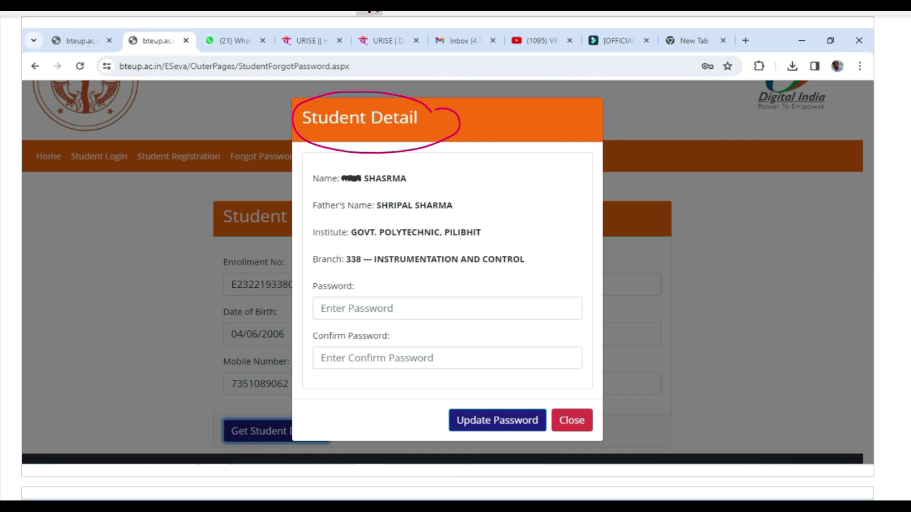
{"action": "mouse_move", "coordinate": [549, 153]}
{"action": "left_mouse_down"}
{"action": "mouse_move", "coordinate": [551, 304]}
{"action": "mouse_move", "coordinate": [563, 284]}
{"action": "left_mouse_up"}
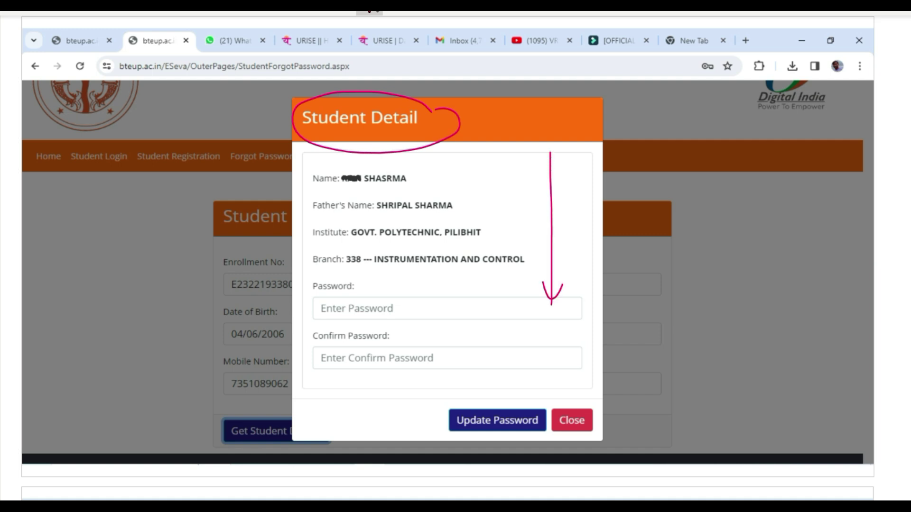
{"action": "left_click_drag", "start_coordinate": [413, 176], "coordinate": [441, 169]}
{"action": "mouse_move", "coordinate": [384, 204]}
{"action": "left_mouse_down"}
{"action": "mouse_move", "coordinate": [411, 204]}
{"action": "mouse_move", "coordinate": [386, 210]}
{"action": "left_mouse_up"}
{"action": "left_click_drag", "start_coordinate": [461, 204], "coordinate": [495, 190]}
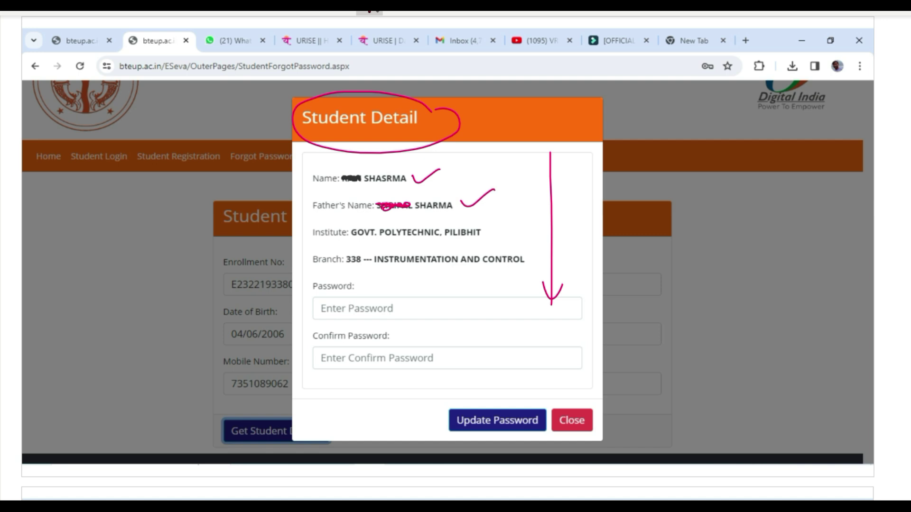
Step: Tick the Institute row, underline the Branch label and branch name, and handwrite "IC" beside them
{"action": "left_click_drag", "start_coordinate": [486, 228], "coordinate": [517, 222]}
{"action": "mouse_move", "coordinate": [313, 271]}
{"action": "left_mouse_down"}
{"action": "mouse_move", "coordinate": [508, 264]}
{"action": "mouse_move", "coordinate": [585, 244]}
{"action": "left_mouse_up"}
{"action": "left_click_drag", "start_coordinate": [580, 244], "coordinate": [576, 259]}
{"action": "left_click_drag", "start_coordinate": [575, 259], "coordinate": [615, 248]}
{"action": "left_click_drag", "start_coordinate": [554, 271], "coordinate": [575, 266]}
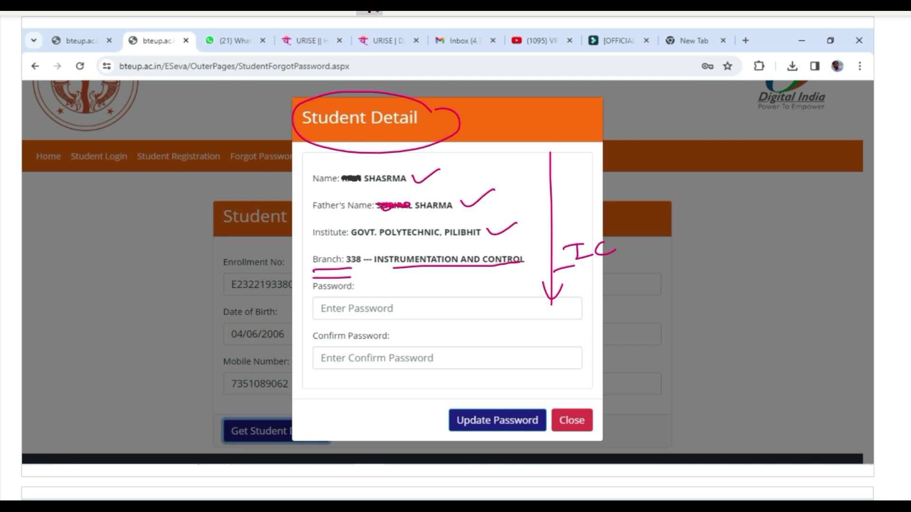
Step: Circle the branch code 338 and handwrite underlined codes 328 and 330 beside the dialog
{"action": "mouse_move", "coordinate": [362, 247]}
{"action": "left_mouse_down"}
{"action": "mouse_move", "coordinate": [341, 259]}
{"action": "mouse_move", "coordinate": [364, 274]}
{"action": "mouse_move", "coordinate": [365, 247]}
{"action": "left_mouse_up"}
{"action": "left_click_drag", "start_coordinate": [716, 190], "coordinate": [715, 215]}
{"action": "mouse_move", "coordinate": [728, 193]}
{"action": "left_mouse_down"}
{"action": "mouse_move", "coordinate": [734, 208]}
{"action": "mouse_move", "coordinate": [754, 207]}
{"action": "left_mouse_up"}
{"action": "mouse_move", "coordinate": [763, 190]}
{"action": "left_mouse_down"}
{"action": "mouse_move", "coordinate": [755, 213]}
{"action": "mouse_move", "coordinate": [759, 189]}
{"action": "left_mouse_up"}
{"action": "left_click_drag", "start_coordinate": [705, 232], "coordinate": [830, 218]}
{"action": "mouse_move", "coordinate": [745, 233]}
{"action": "left_mouse_down"}
{"action": "mouse_move", "coordinate": [756, 239]}
{"action": "mouse_move", "coordinate": [748, 253]}
{"action": "left_mouse_up"}
{"action": "left_click_drag", "start_coordinate": [763, 231], "coordinate": [769, 253]}
{"action": "left_click_drag", "start_coordinate": [783, 233], "coordinate": [780, 240]}
{"action": "left_click_drag", "start_coordinate": [732, 272], "coordinate": [837, 260]}
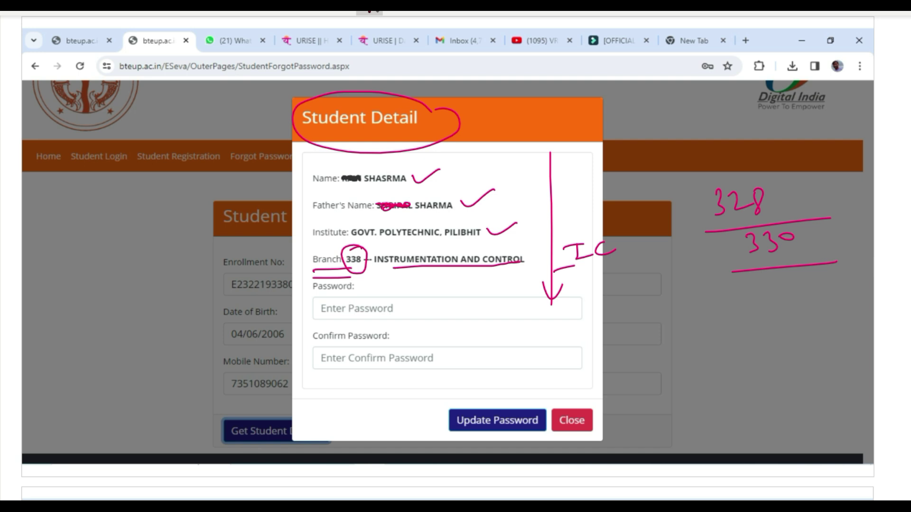
Step: Add second ticks beside the Name, Father's Name and Institute rows, and mark the Password field with a dot
{"action": "mouse_move", "coordinate": [454, 176]}
{"action": "left_mouse_down"}
{"action": "mouse_move", "coordinate": [473, 171]}
{"action": "mouse_move", "coordinate": [490, 205]}
{"action": "mouse_move", "coordinate": [500, 195]}
{"action": "left_mouse_up"}
{"action": "left_click_drag", "start_coordinate": [501, 234], "coordinate": [517, 234]}
{"action": "left_click_drag", "start_coordinate": [307, 303], "coordinate": [311, 307]}
Step: Handwrite a sample password beside the dialog, circle its capital letter and symbol, box it and point an arrow toward the Password field
{"action": "left_click_drag", "start_coordinate": [679, 333], "coordinate": [744, 326]}
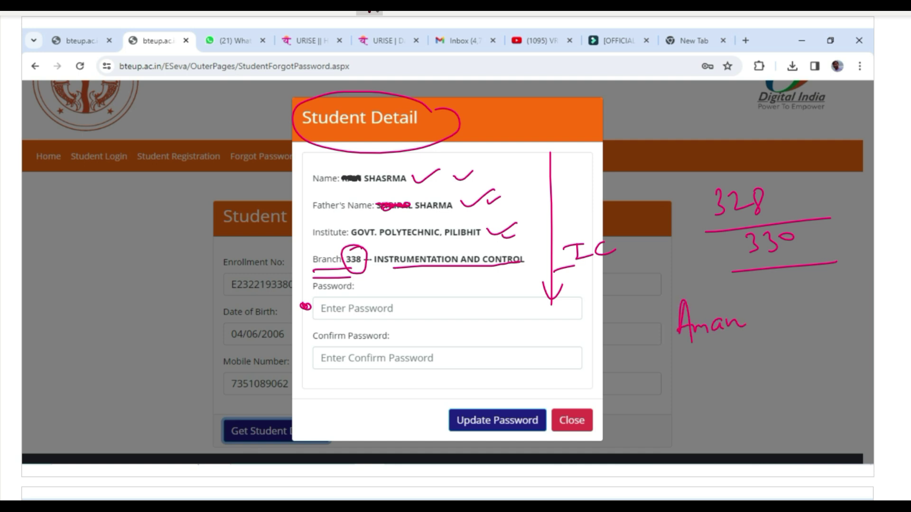
{"action": "mouse_move", "coordinate": [688, 287]}
{"action": "left_mouse_down"}
{"action": "mouse_move", "coordinate": [668, 329]}
{"action": "mouse_move", "coordinate": [694, 330]}
{"action": "mouse_move", "coordinate": [695, 289]}
{"action": "left_mouse_up"}
{"action": "mouse_move", "coordinate": [761, 309]}
{"action": "left_mouse_down"}
{"action": "mouse_move", "coordinate": [742, 334]}
{"action": "mouse_move", "coordinate": [807, 302]}
{"action": "mouse_move", "coordinate": [830, 337]}
{"action": "mouse_move", "coordinate": [805, 358]}
{"action": "mouse_move", "coordinate": [829, 359]}
{"action": "left_mouse_up"}
{"action": "left_click_drag", "start_coordinate": [837, 344], "coordinate": [847, 363]}
{"action": "mouse_move", "coordinate": [844, 284]}
{"action": "left_mouse_down"}
{"action": "mouse_move", "coordinate": [653, 285]}
{"action": "mouse_move", "coordinate": [791, 389]}
{"action": "mouse_move", "coordinate": [844, 307]}
{"action": "mouse_move", "coordinate": [839, 292]}
{"action": "left_mouse_up"}
{"action": "left_click_drag", "start_coordinate": [674, 318], "coordinate": [628, 319]}
{"action": "mouse_move", "coordinate": [634, 311]}
{"action": "left_mouse_down"}
{"action": "mouse_move", "coordinate": [627, 318]}
{"action": "mouse_move", "coordinate": [639, 333]}
{"action": "left_mouse_up"}
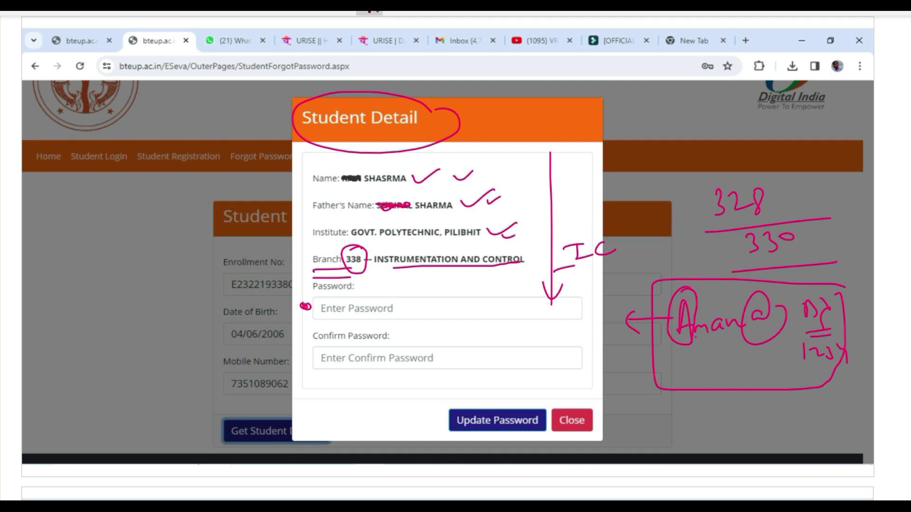
Step: Handwrite a circled sample password in the Password field and draw an arrow down to Confirm Password
{"action": "mouse_move", "coordinate": [412, 302]}
{"action": "left_mouse_down"}
{"action": "mouse_move", "coordinate": [431, 317]}
{"action": "mouse_move", "coordinate": [448, 314]}
{"action": "mouse_move", "coordinate": [455, 295]}
{"action": "mouse_move", "coordinate": [476, 317]}
{"action": "left_mouse_up"}
{"action": "mouse_move", "coordinate": [481, 303]}
{"action": "left_mouse_down"}
{"action": "mouse_move", "coordinate": [481, 317]}
{"action": "mouse_move", "coordinate": [499, 315]}
{"action": "left_mouse_up"}
{"action": "mouse_move", "coordinate": [502, 304]}
{"action": "left_mouse_down"}
{"action": "mouse_move", "coordinate": [509, 313]}
{"action": "mouse_move", "coordinate": [464, 349]}
{"action": "mouse_move", "coordinate": [474, 339]}
{"action": "left_mouse_up"}
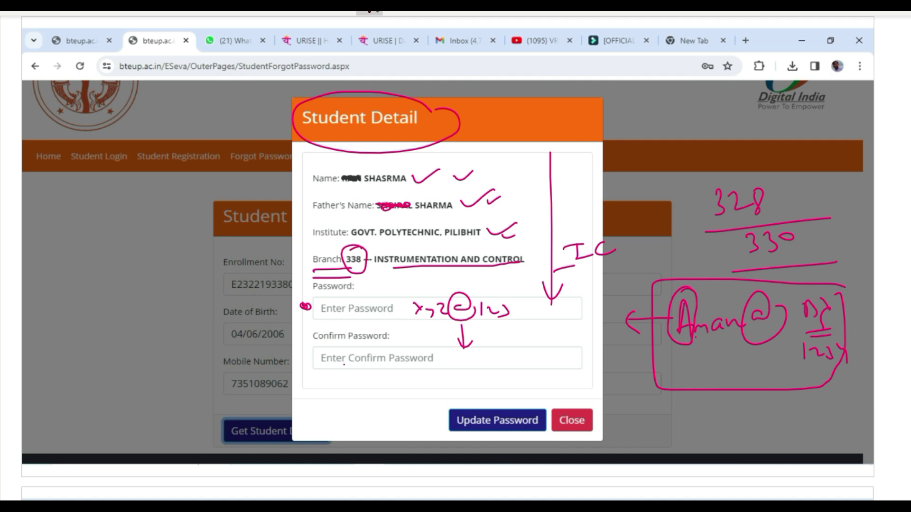
{"action": "mouse_move", "coordinate": [417, 321]}
{"action": "left_mouse_down"}
{"action": "mouse_move", "coordinate": [513, 313]}
{"action": "mouse_move", "coordinate": [408, 290]}
{"action": "mouse_move", "coordinate": [413, 320]}
{"action": "left_mouse_up"}
Step: Handwrite the same sample password in the Confirm Password field and mark the Update Password button
{"action": "left_click_drag", "start_coordinate": [449, 354], "coordinate": [461, 362]}
{"action": "mouse_move", "coordinate": [461, 354]}
{"action": "left_mouse_down"}
{"action": "mouse_move", "coordinate": [453, 363]}
{"action": "mouse_move", "coordinate": [471, 368]}
{"action": "left_mouse_up"}
{"action": "mouse_move", "coordinate": [473, 354]}
{"action": "left_mouse_down"}
{"action": "mouse_move", "coordinate": [486, 367]}
{"action": "mouse_move", "coordinate": [501, 357]}
{"action": "mouse_move", "coordinate": [495, 370]}
{"action": "mouse_move", "coordinate": [515, 369]}
{"action": "left_mouse_up"}
{"action": "left_click_drag", "start_coordinate": [518, 358], "coordinate": [528, 367]}
{"action": "left_click_drag", "start_coordinate": [525, 357], "coordinate": [527, 373]}
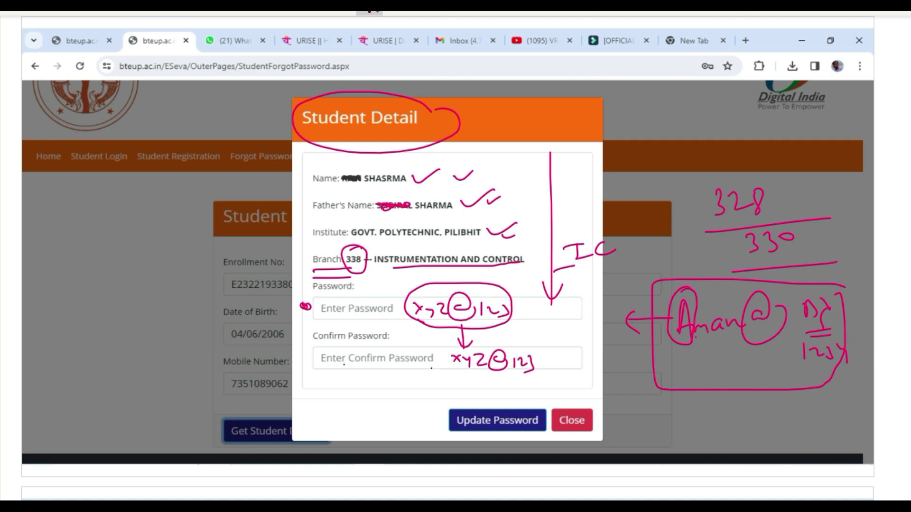
{"action": "mouse_move", "coordinate": [509, 404]}
{"action": "left_mouse_down"}
{"action": "mouse_move", "coordinate": [439, 425]}
{"action": "mouse_move", "coordinate": [543, 418]}
{"action": "mouse_move", "coordinate": [468, 394]}
{"action": "left_mouse_up"}
{"action": "left_click_drag", "start_coordinate": [417, 411], "coordinate": [516, 390]}
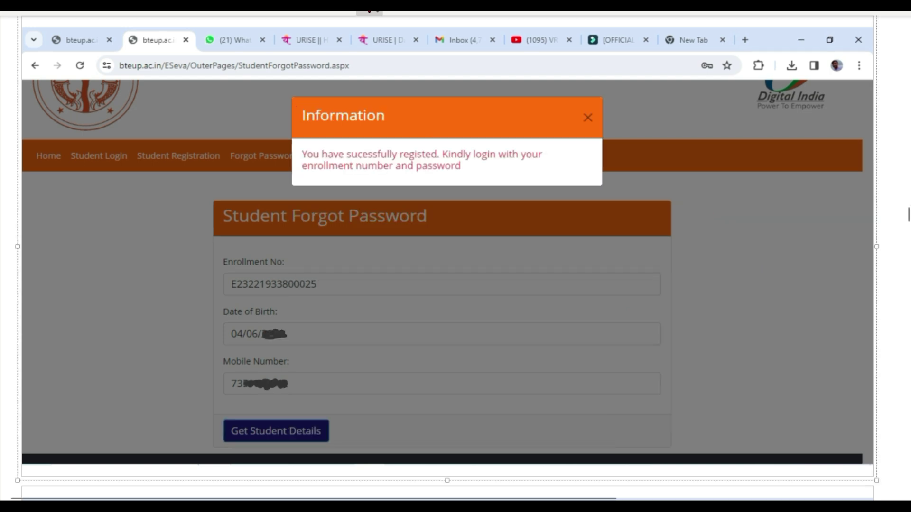
Step: Tick and underline the Information heading, and handwrite a circled note of "Enroll" above "Pass" beside the form
{"action": "mouse_move", "coordinate": [269, 112]}
{"action": "left_mouse_down"}
{"action": "mouse_move", "coordinate": [274, 120]}
{"action": "mouse_move", "coordinate": [318, 91]}
{"action": "left_mouse_up"}
{"action": "left_click_drag", "start_coordinate": [311, 125], "coordinate": [416, 123]}
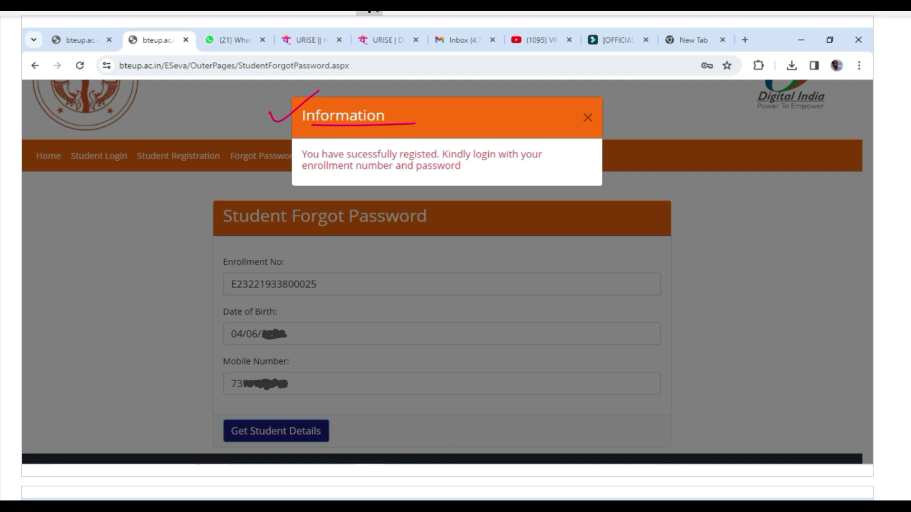
{"action": "mouse_move", "coordinate": [660, 257]}
{"action": "left_mouse_down"}
{"action": "mouse_move", "coordinate": [648, 269]}
{"action": "mouse_move", "coordinate": [660, 283]}
{"action": "left_mouse_up"}
{"action": "left_click_drag", "start_coordinate": [664, 276], "coordinate": [702, 270]}
{"action": "mouse_move", "coordinate": [706, 239]}
{"action": "left_mouse_down"}
{"action": "mouse_move", "coordinate": [710, 281]}
{"action": "mouse_move", "coordinate": [718, 274]}
{"action": "left_mouse_up"}
{"action": "left_click_drag", "start_coordinate": [623, 303], "coordinate": [738, 277]}
{"action": "mouse_move", "coordinate": [733, 263]}
{"action": "left_mouse_down"}
{"action": "mouse_move", "coordinate": [748, 259]}
{"action": "mouse_move", "coordinate": [742, 275]}
{"action": "left_mouse_up"}
{"action": "mouse_move", "coordinate": [655, 319]}
{"action": "left_mouse_down"}
{"action": "mouse_move", "coordinate": [656, 343]}
{"action": "mouse_move", "coordinate": [658, 324]}
{"action": "left_mouse_up"}
{"action": "mouse_move", "coordinate": [670, 324]}
{"action": "left_mouse_down"}
{"action": "mouse_move", "coordinate": [666, 336]}
{"action": "mouse_move", "coordinate": [693, 323]}
{"action": "mouse_move", "coordinate": [699, 330]}
{"action": "left_mouse_up"}
{"action": "mouse_move", "coordinate": [743, 252]}
{"action": "left_mouse_down"}
{"action": "mouse_move", "coordinate": [629, 271]}
{"action": "mouse_move", "coordinate": [742, 328]}
{"action": "mouse_move", "coordinate": [670, 212]}
{"action": "left_mouse_up"}
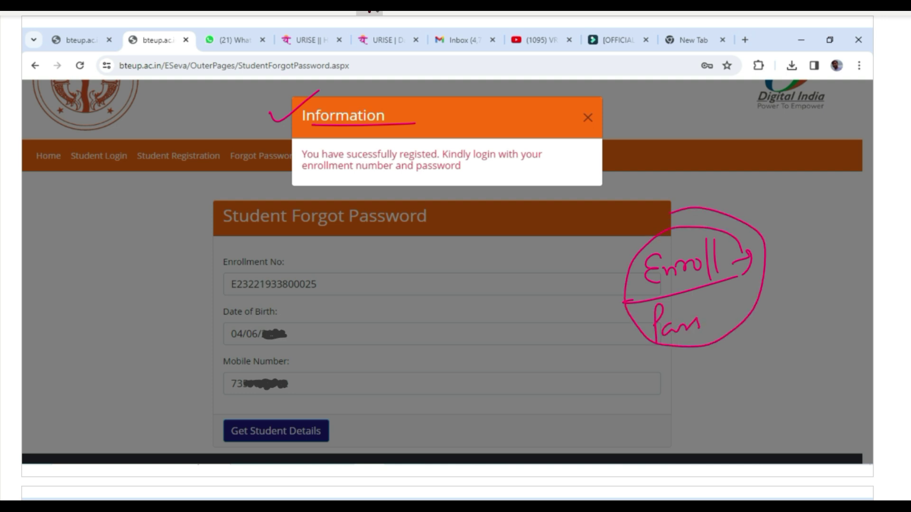
Step: Circle Student Login and Student Registration in the navigation bar and draw an upward arrow to each
{"action": "mouse_move", "coordinate": [93, 137]}
{"action": "left_mouse_down"}
{"action": "mouse_move", "coordinate": [75, 142]}
{"action": "mouse_move", "coordinate": [88, 134]}
{"action": "left_mouse_up"}
{"action": "left_click_drag", "start_coordinate": [101, 186], "coordinate": [117, 331]}
{"action": "mouse_move", "coordinate": [89, 205]}
{"action": "left_mouse_down"}
{"action": "mouse_move", "coordinate": [99, 177]}
{"action": "mouse_move", "coordinate": [123, 201]}
{"action": "left_mouse_up"}
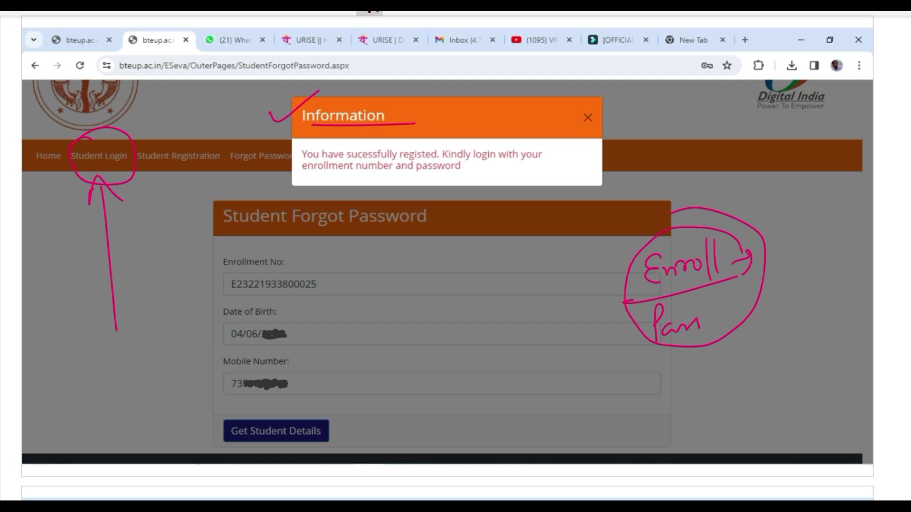
{"action": "mouse_move", "coordinate": [221, 137]}
{"action": "left_mouse_down"}
{"action": "mouse_move", "coordinate": [189, 126]}
{"action": "mouse_move", "coordinate": [142, 169]}
{"action": "mouse_move", "coordinate": [205, 177]}
{"action": "mouse_move", "coordinate": [221, 142]}
{"action": "left_mouse_up"}
{"action": "left_click_drag", "start_coordinate": [172, 175], "coordinate": [170, 237]}
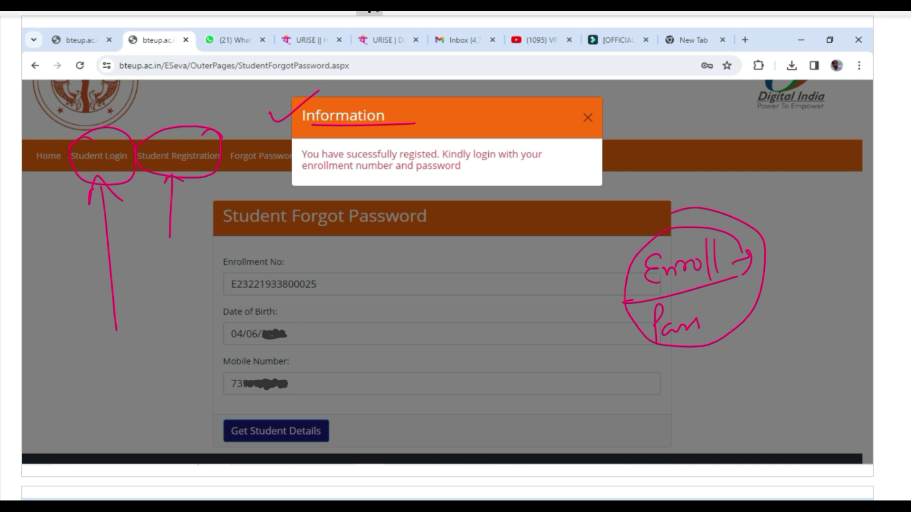
Step: Add a stroke at Student Login, circle Forgot Password and draw an upward arrow to it
{"action": "left_click_drag", "start_coordinate": [65, 185], "coordinate": [105, 157]}
{"action": "mouse_move", "coordinate": [258, 135]}
{"action": "left_mouse_down"}
{"action": "mouse_move", "coordinate": [224, 151]}
{"action": "mouse_move", "coordinate": [294, 157]}
{"action": "left_mouse_up"}
{"action": "left_click_drag", "start_coordinate": [246, 202], "coordinate": [247, 173]}
{"action": "left_click_drag", "start_coordinate": [239, 178], "coordinate": [258, 178]}
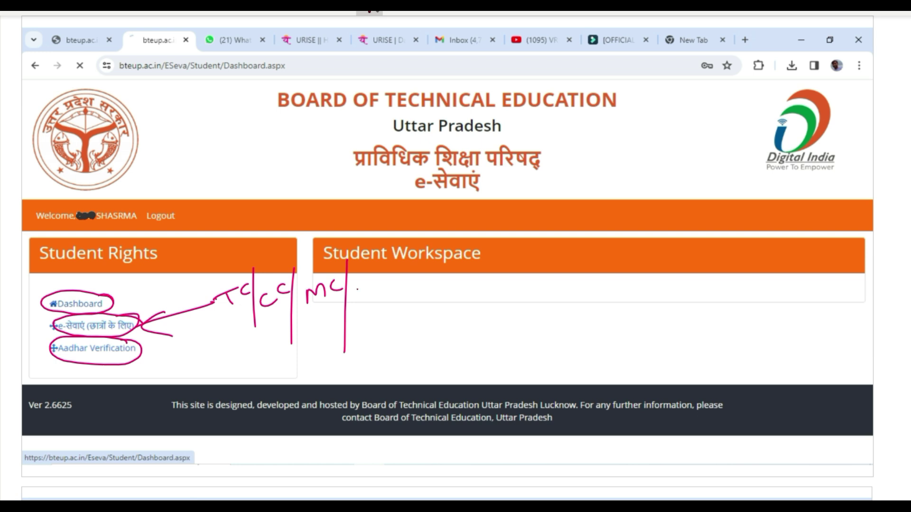
Step: Handwrite "Rectific" after the TC/CC/MC note and mark the Aadhar Verification link on the dashboard screenshot
{"action": "mouse_move", "coordinate": [367, 299]}
{"action": "left_mouse_down"}
{"action": "mouse_move", "coordinate": [393, 289]}
{"action": "mouse_move", "coordinate": [426, 299]}
{"action": "mouse_move", "coordinate": [434, 280]}
{"action": "mouse_move", "coordinate": [450, 295]}
{"action": "left_mouse_up"}
{"action": "mouse_move", "coordinate": [458, 294]}
{"action": "left_mouse_down"}
{"action": "mouse_move", "coordinate": [468, 294]}
{"action": "mouse_move", "coordinate": [433, 320]}
{"action": "left_mouse_up"}
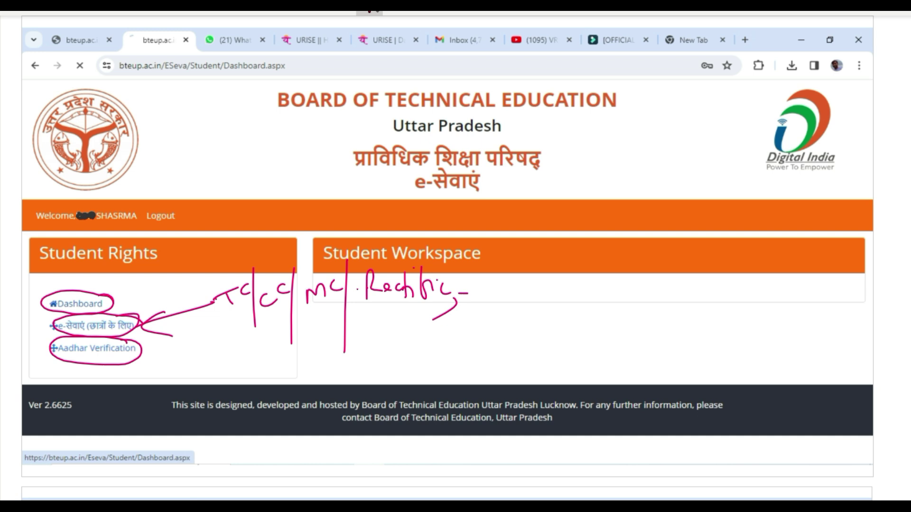
{"action": "left_click_drag", "start_coordinate": [28, 349], "coordinate": [46, 339]}
{"action": "left_click_drag", "start_coordinate": [91, 356], "coordinate": [118, 353]}
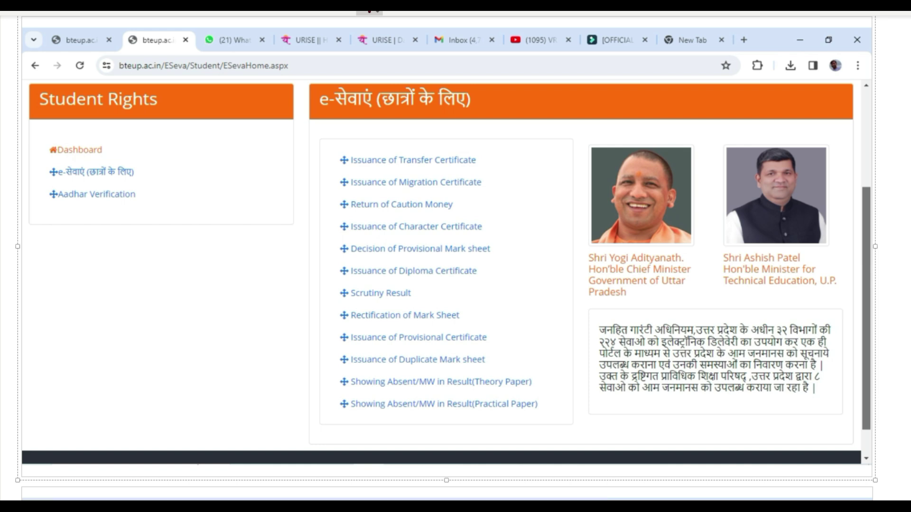
Step: Draw an arrow from the e-सेवाएं link to the services list and tick its first six services, from Transfer Certificate to Diploma Certificate
{"action": "mouse_move", "coordinate": [133, 173]}
{"action": "left_mouse_down"}
{"action": "mouse_move", "coordinate": [328, 152]}
{"action": "mouse_move", "coordinate": [315, 172]}
{"action": "left_mouse_up"}
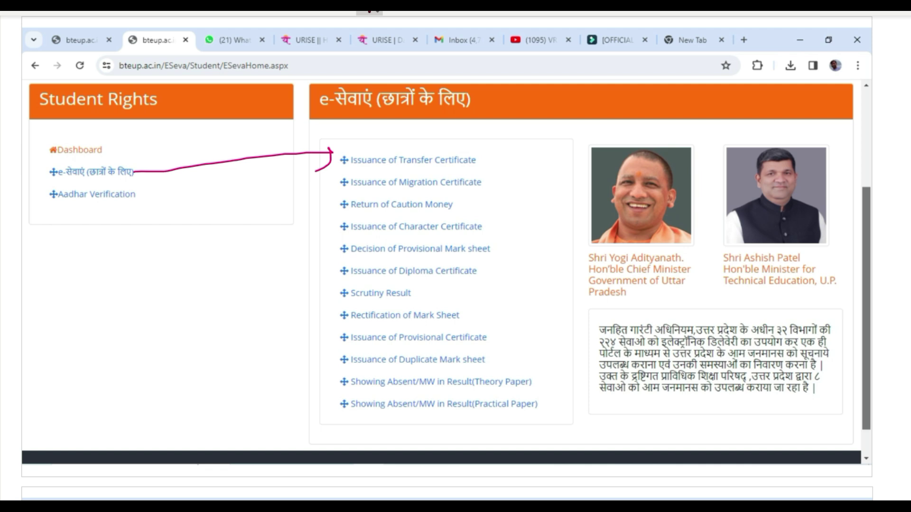
{"action": "left_click_drag", "start_coordinate": [489, 158], "coordinate": [523, 144]}
{"action": "left_click_drag", "start_coordinate": [493, 176], "coordinate": [522, 168]}
{"action": "left_click_drag", "start_coordinate": [458, 201], "coordinate": [510, 207]}
{"action": "mouse_move", "coordinate": [408, 259]}
{"action": "left_mouse_down"}
{"action": "mouse_move", "coordinate": [486, 256]}
{"action": "mouse_move", "coordinate": [524, 228]}
{"action": "left_mouse_up"}
{"action": "mouse_move", "coordinate": [410, 278]}
{"action": "left_mouse_down"}
{"action": "mouse_move", "coordinate": [479, 280]}
{"action": "mouse_move", "coordinate": [511, 253]}
{"action": "left_mouse_up"}
Step: Underline Scrutiny Result, and circle Rectification of Mark Sheet with an arrow pointing to it
{"action": "left_click_drag", "start_coordinate": [373, 300], "coordinate": [428, 300]}
{"action": "mouse_move", "coordinate": [385, 327]}
{"action": "left_mouse_down"}
{"action": "mouse_move", "coordinate": [471, 318]}
{"action": "mouse_move", "coordinate": [352, 311]}
{"action": "mouse_move", "coordinate": [469, 317]}
{"action": "left_mouse_up"}
{"action": "left_click_drag", "start_coordinate": [293, 344], "coordinate": [364, 315]}
{"action": "left_click_drag", "start_coordinate": [364, 314], "coordinate": [348, 336]}
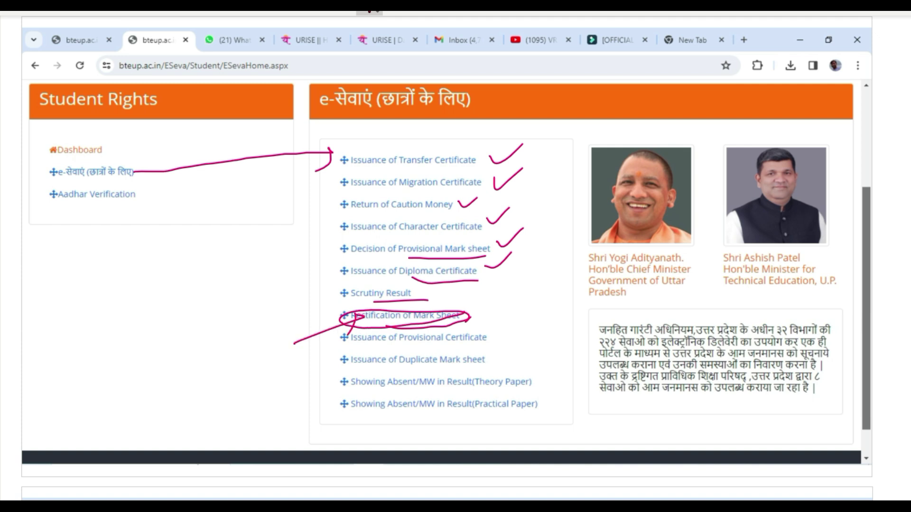
Step: Handwrite two sample student names beside the services list, draw a line under the first and circle the second
{"action": "mouse_move", "coordinate": [98, 322]}
{"action": "left_mouse_down"}
{"action": "mouse_move", "coordinate": [128, 320]}
{"action": "mouse_move", "coordinate": [132, 307]}
{"action": "mouse_move", "coordinate": [168, 292]}
{"action": "mouse_move", "coordinate": [190, 297]}
{"action": "left_mouse_up"}
{"action": "mouse_move", "coordinate": [190, 257]}
{"action": "left_mouse_down"}
{"action": "mouse_move", "coordinate": [180, 278]}
{"action": "mouse_move", "coordinate": [207, 271]}
{"action": "mouse_move", "coordinate": [232, 246]}
{"action": "mouse_move", "coordinate": [243, 255]}
{"action": "left_mouse_up"}
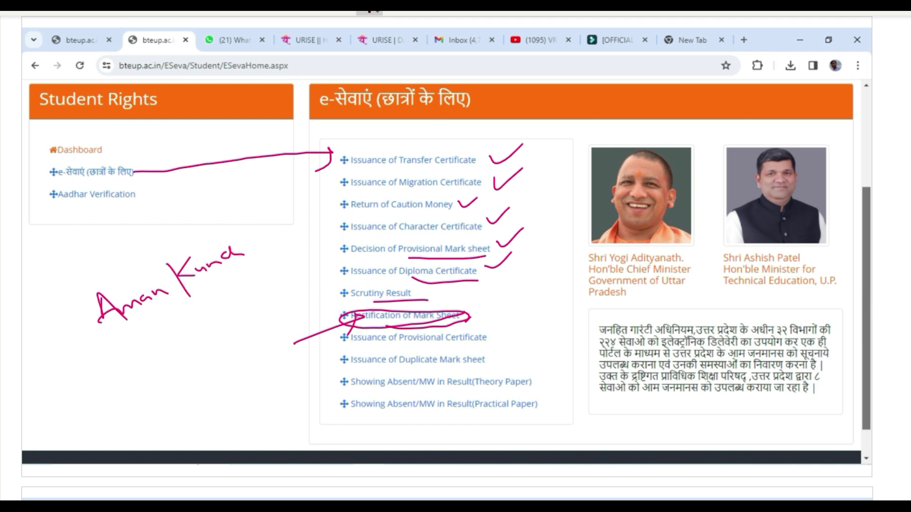
{"action": "left_click_drag", "start_coordinate": [98, 345], "coordinate": [282, 217]}
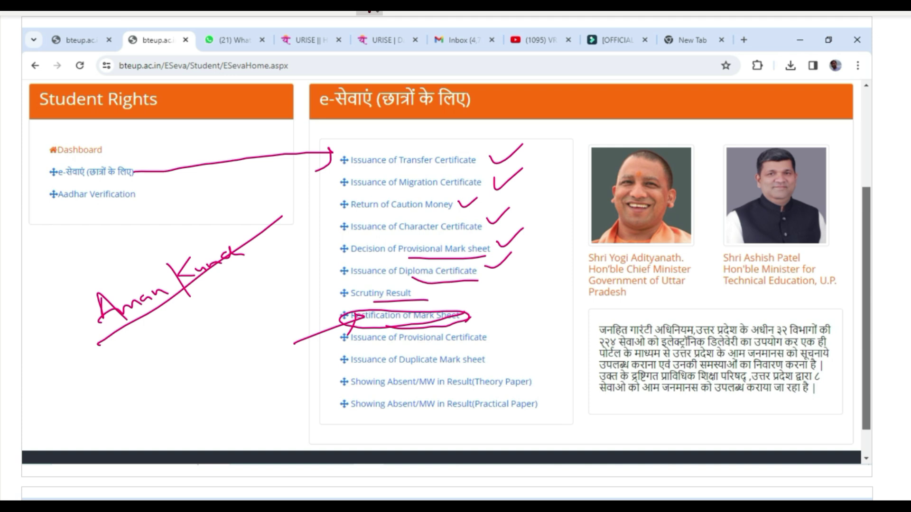
{"action": "mouse_move", "coordinate": [93, 358]}
{"action": "left_mouse_down"}
{"action": "mouse_move", "coordinate": [101, 376]}
{"action": "mouse_move", "coordinate": [114, 378]}
{"action": "mouse_move", "coordinate": [160, 367]}
{"action": "mouse_move", "coordinate": [192, 332]}
{"action": "mouse_move", "coordinate": [216, 346]}
{"action": "mouse_move", "coordinate": [277, 320]}
{"action": "left_mouse_up"}
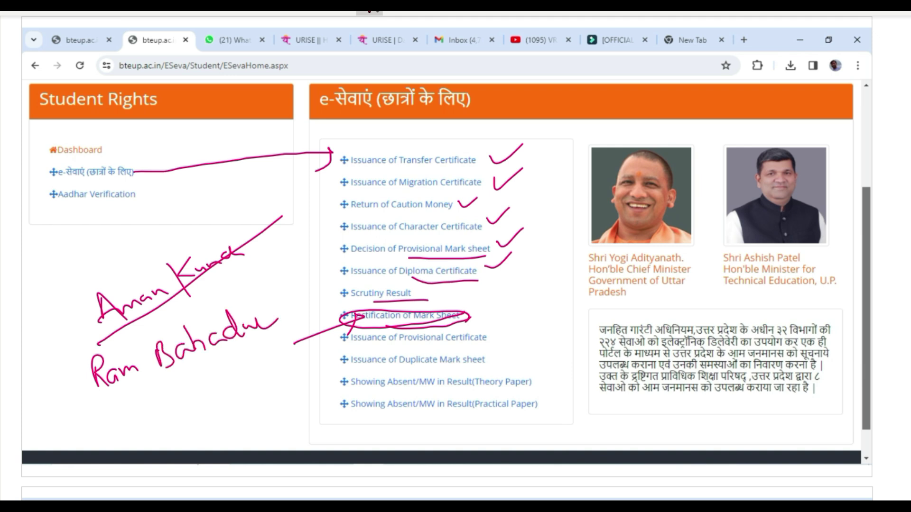
{"action": "mouse_move", "coordinate": [101, 395]}
{"action": "left_mouse_down"}
{"action": "mouse_move", "coordinate": [269, 324]}
{"action": "mouse_move", "coordinate": [200, 304]}
{"action": "mouse_move", "coordinate": [76, 368]}
{"action": "mouse_move", "coordinate": [120, 402]}
{"action": "left_mouse_up"}
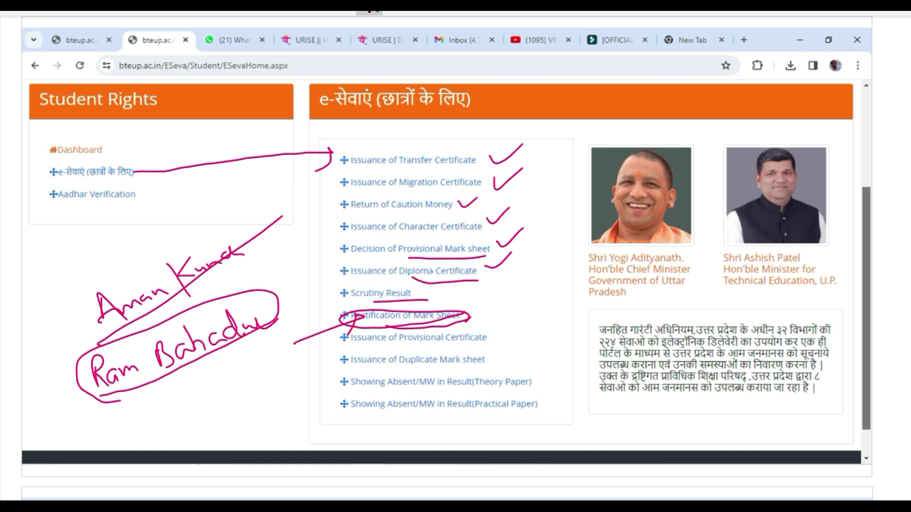
Step: Mark the gap in the circled name, handwrite its joined spelling with underlines below, and tick Rectification of Mark Sheet
{"action": "left_click_drag", "start_coordinate": [146, 380], "coordinate": [152, 376]}
{"action": "mouse_move", "coordinate": [143, 430]}
{"action": "left_mouse_down"}
{"action": "mouse_move", "coordinate": [141, 418]}
{"action": "mouse_move", "coordinate": [159, 426]}
{"action": "mouse_move", "coordinate": [202, 407]}
{"action": "left_mouse_up"}
{"action": "mouse_move", "coordinate": [198, 385]}
{"action": "left_mouse_down"}
{"action": "mouse_move", "coordinate": [209, 407]}
{"action": "mouse_move", "coordinate": [218, 401]}
{"action": "left_mouse_up"}
{"action": "mouse_move", "coordinate": [219, 396]}
{"action": "left_mouse_down"}
{"action": "mouse_move", "coordinate": [236, 379]}
{"action": "mouse_move", "coordinate": [264, 377]}
{"action": "mouse_move", "coordinate": [259, 398]}
{"action": "left_mouse_up"}
{"action": "left_click_drag", "start_coordinate": [245, 412], "coordinate": [259, 406]}
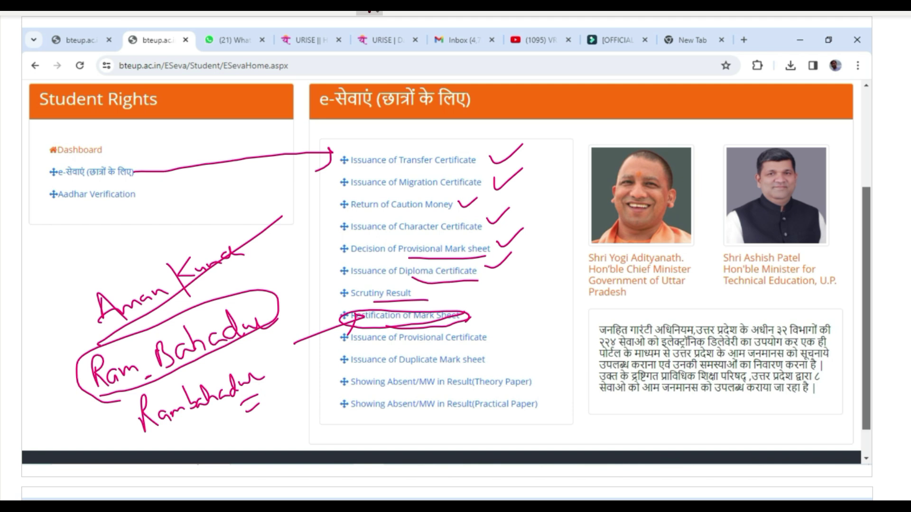
{"action": "left_click_drag", "start_coordinate": [473, 312], "coordinate": [507, 299]}
{"action": "mouse_move", "coordinate": [205, 422]}
{"action": "left_mouse_down"}
{"action": "mouse_move", "coordinate": [249, 399]}
{"action": "mouse_move", "coordinate": [258, 404]}
{"action": "left_mouse_up"}
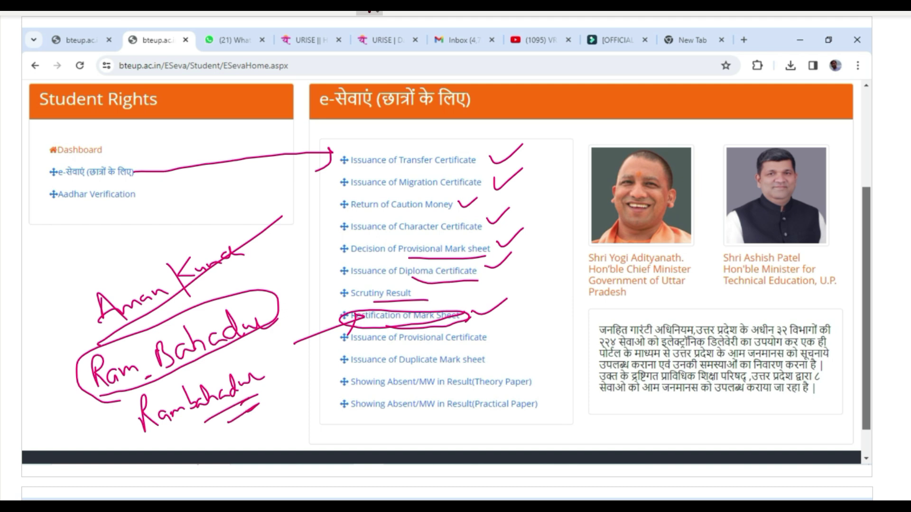
Step: Handwrite a circled "10th JPG" note beside Rectification of Mark Sheet and underline "JPG" twice
{"action": "mouse_move", "coordinate": [533, 306]}
{"action": "left_mouse_down"}
{"action": "mouse_move", "coordinate": [530, 331]}
{"action": "mouse_move", "coordinate": [540, 310]}
{"action": "left_mouse_up"}
{"action": "mouse_move", "coordinate": [551, 291]}
{"action": "left_mouse_down"}
{"action": "mouse_move", "coordinate": [546, 313]}
{"action": "mouse_move", "coordinate": [567, 304]}
{"action": "mouse_move", "coordinate": [518, 308]}
{"action": "mouse_move", "coordinate": [595, 279]}
{"action": "left_mouse_up"}
{"action": "left_click_drag", "start_coordinate": [564, 313], "coordinate": [575, 305]}
{"action": "left_click_drag", "start_coordinate": [584, 300], "coordinate": [574, 324]}
{"action": "mouse_move", "coordinate": [586, 311]}
{"action": "left_mouse_down"}
{"action": "mouse_move", "coordinate": [588, 290]}
{"action": "mouse_move", "coordinate": [585, 303]}
{"action": "left_mouse_up"}
{"action": "mouse_move", "coordinate": [602, 285]}
{"action": "left_mouse_down"}
{"action": "mouse_move", "coordinate": [597, 298]}
{"action": "mouse_move", "coordinate": [608, 296]}
{"action": "left_mouse_up"}
{"action": "left_click_drag", "start_coordinate": [586, 330], "coordinate": [607, 314]}
{"action": "left_click_drag", "start_coordinate": [589, 335], "coordinate": [606, 323]}
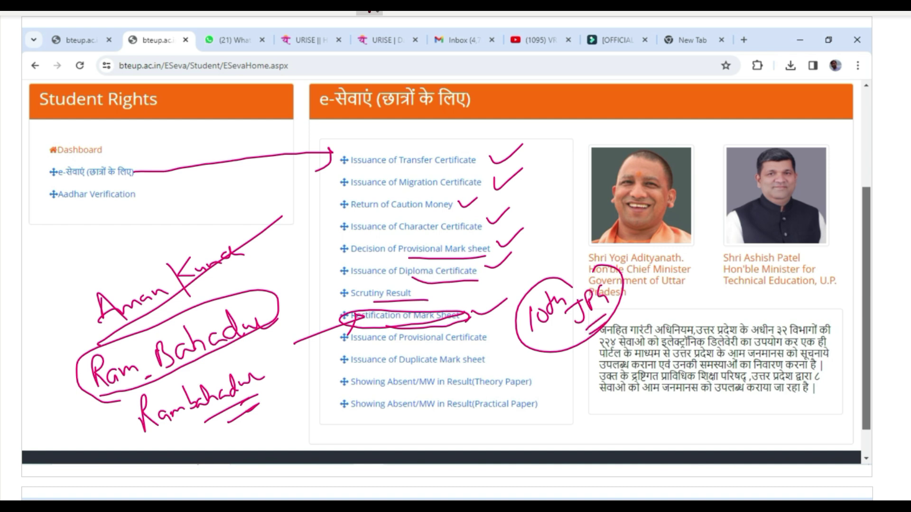
Step: Add a stroke below the "10th JPG" note, more ticks beside Rectification of Mark Sheet and a mark near the Student Rights links
{"action": "mouse_move", "coordinate": [557, 341]}
{"action": "left_mouse_down"}
{"action": "mouse_move", "coordinate": [565, 365]}
{"action": "mouse_move", "coordinate": [569, 353]}
{"action": "left_mouse_up"}
{"action": "left_click_drag", "start_coordinate": [485, 306], "coordinate": [497, 301]}
{"action": "left_click_drag", "start_coordinate": [487, 310], "coordinate": [504, 304]}
{"action": "mouse_move", "coordinate": [147, 180]}
{"action": "left_mouse_down"}
{"action": "mouse_move", "coordinate": [67, 175]}
{"action": "mouse_move", "coordinate": [71, 228]}
{"action": "mouse_move", "coordinate": [132, 185]}
{"action": "left_mouse_up"}
{"action": "left_click_drag", "start_coordinate": [132, 185], "coordinate": [122, 185]}
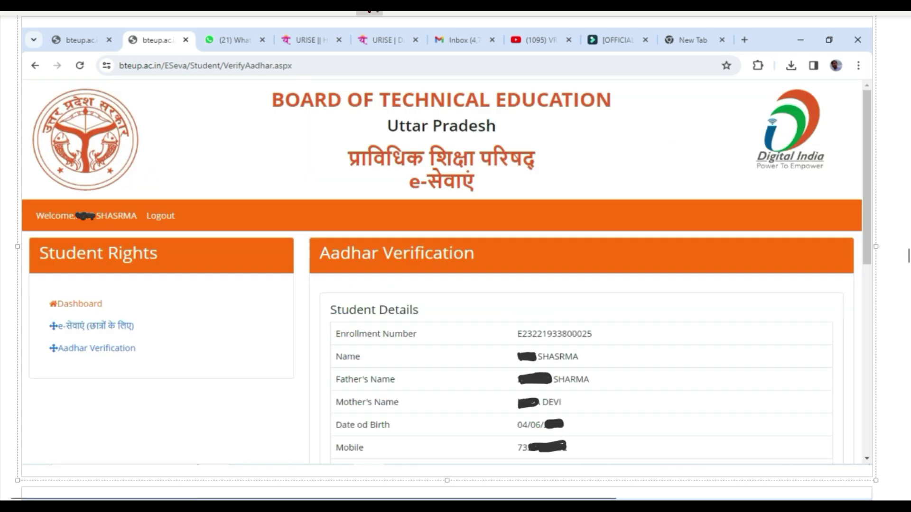
Step: Circle and tick the Aadhar Verification link, draw a down arrow at its heading, and tick the Enrollment Number row
{"action": "mouse_move", "coordinate": [139, 351]}
{"action": "left_mouse_down"}
{"action": "mouse_move", "coordinate": [64, 337]}
{"action": "mouse_move", "coordinate": [50, 366]}
{"action": "mouse_move", "coordinate": [139, 355]}
{"action": "mouse_move", "coordinate": [188, 336]}
{"action": "left_mouse_up"}
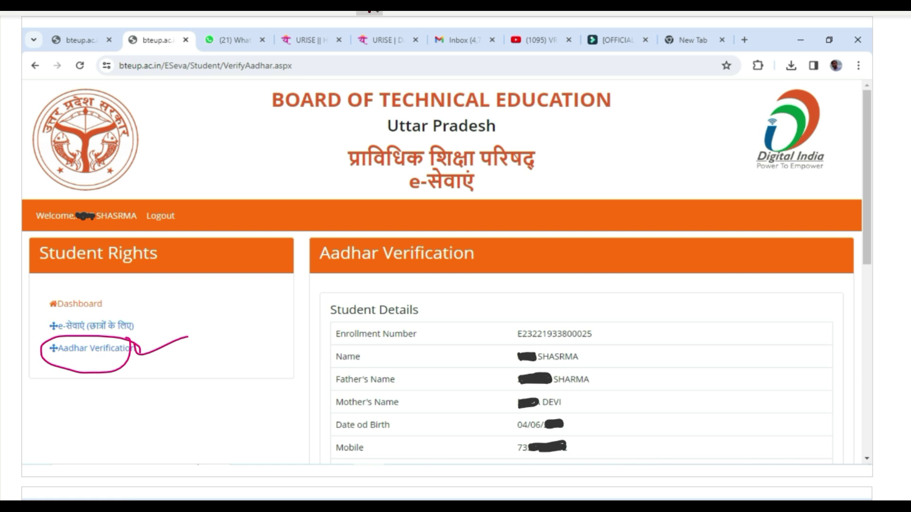
{"action": "mouse_move", "coordinate": [479, 247]}
{"action": "left_mouse_down"}
{"action": "mouse_move", "coordinate": [479, 284]}
{"action": "mouse_move", "coordinate": [497, 272]}
{"action": "left_mouse_up"}
{"action": "left_click_drag", "start_coordinate": [320, 333], "coordinate": [353, 319]}
{"action": "left_click_drag", "start_coordinate": [595, 337], "coordinate": [623, 327]}
Step: Tick the Name and Father's Name rows, draw an arrow after the name value and underline the father's name value
{"action": "left_click_drag", "start_coordinate": [317, 355], "coordinate": [338, 350]}
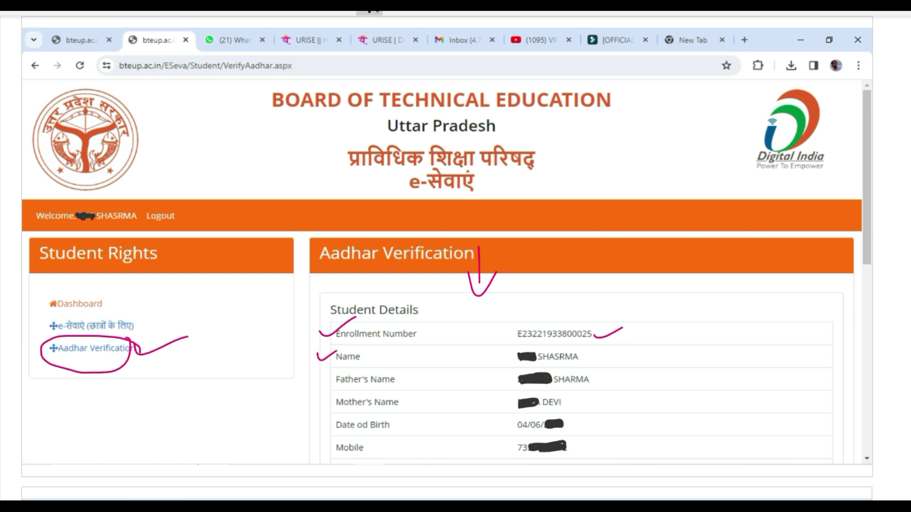
{"action": "left_click_drag", "start_coordinate": [585, 358], "coordinate": [609, 359]}
{"action": "left_click_drag", "start_coordinate": [310, 384], "coordinate": [340, 377]}
{"action": "left_click_drag", "start_coordinate": [502, 378], "coordinate": [592, 389]}
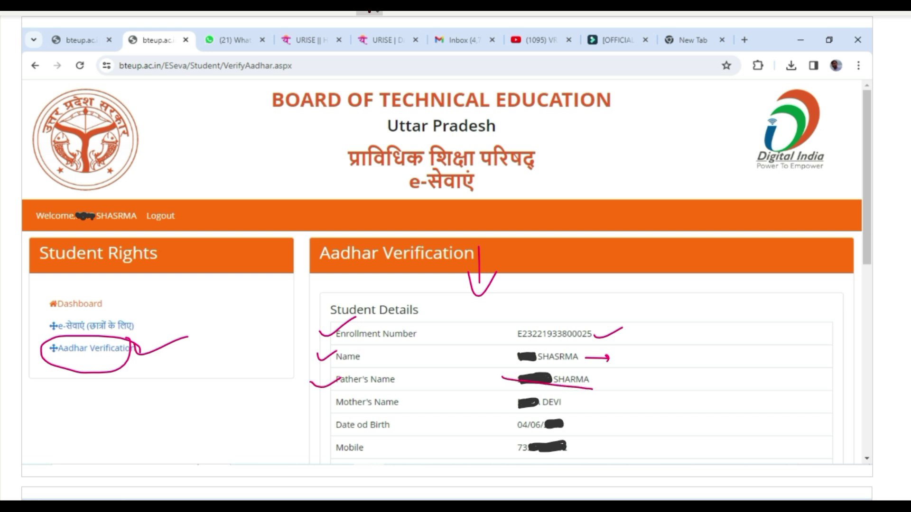
Step: Tick the Mother's Name and Date of Birth rows with their values, plus the Mobile row label
{"action": "left_click_drag", "start_coordinate": [314, 406], "coordinate": [347, 400]}
{"action": "left_click_drag", "start_coordinate": [568, 404], "coordinate": [617, 394]}
{"action": "left_click_drag", "start_coordinate": [315, 422], "coordinate": [356, 415]}
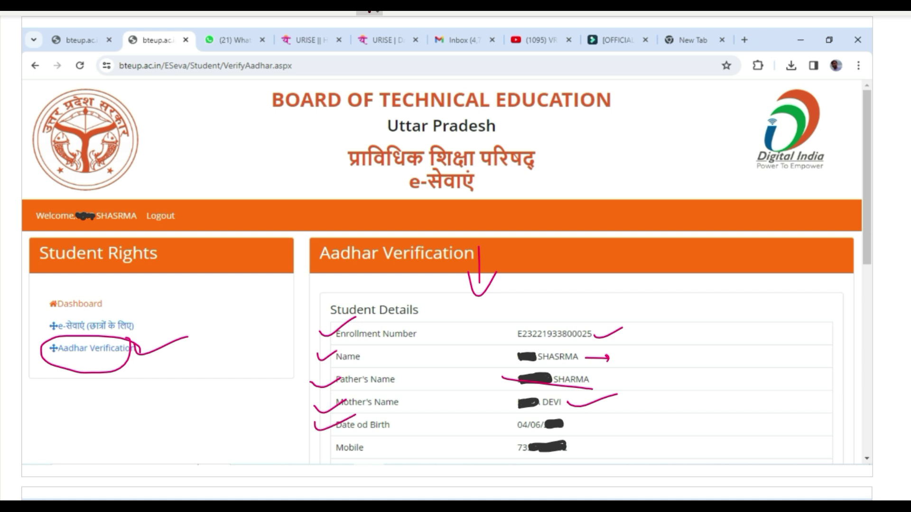
{"action": "left_click_drag", "start_coordinate": [569, 426], "coordinate": [597, 416]}
{"action": "left_click_drag", "start_coordinate": [314, 443], "coordinate": [340, 440]}
Step: Add a second column of ticks from Name to Date of Birth, bracket them and handwrite a circled "10th"
{"action": "mouse_move", "coordinate": [621, 348]}
{"action": "left_mouse_down"}
{"action": "mouse_move", "coordinate": [646, 353]}
{"action": "mouse_move", "coordinate": [631, 382]}
{"action": "mouse_move", "coordinate": [647, 374]}
{"action": "left_mouse_up"}
{"action": "left_click_drag", "start_coordinate": [625, 396], "coordinate": [647, 390]}
{"action": "left_click_drag", "start_coordinate": [617, 418], "coordinate": [640, 415]}
{"action": "left_click_drag", "start_coordinate": [659, 348], "coordinate": [644, 436]}
{"action": "left_click_drag", "start_coordinate": [689, 380], "coordinate": [688, 405]}
{"action": "mouse_move", "coordinate": [702, 384]}
{"action": "left_mouse_down"}
{"action": "mouse_move", "coordinate": [723, 388]}
{"action": "mouse_move", "coordinate": [683, 372]}
{"action": "mouse_move", "coordinate": [751, 367]}
{"action": "mouse_move", "coordinate": [737, 359]}
{"action": "left_mouse_up"}
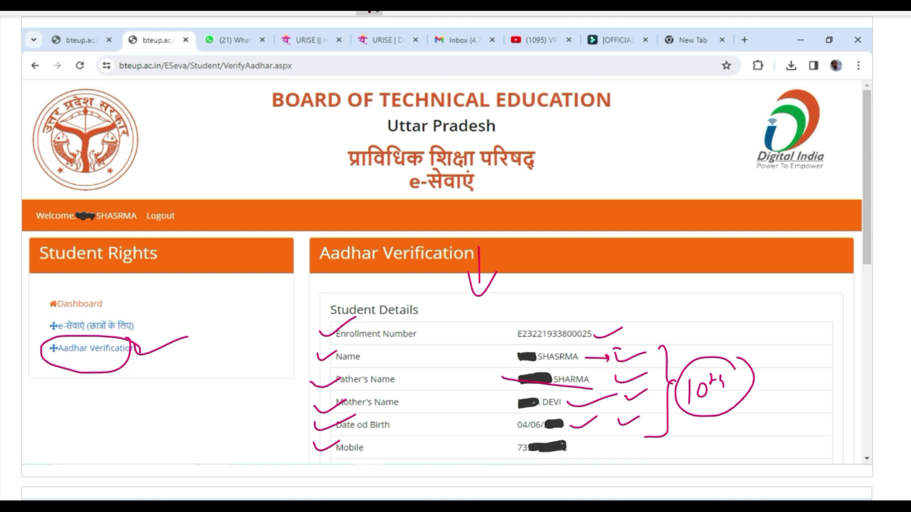
Step: Handwrite "Jeecup" above the circled "10th" and underline it twice
{"action": "left_click_drag", "start_coordinate": [699, 291], "coordinate": [686, 312]}
{"action": "mouse_move", "coordinate": [688, 286]}
{"action": "left_mouse_down"}
{"action": "mouse_move", "coordinate": [714, 283]}
{"action": "mouse_move", "coordinate": [725, 304]}
{"action": "mouse_move", "coordinate": [764, 296]}
{"action": "mouse_move", "coordinate": [769, 331]}
{"action": "mouse_move", "coordinate": [778, 306]}
{"action": "left_mouse_up"}
{"action": "mouse_move", "coordinate": [718, 326]}
{"action": "left_mouse_down"}
{"action": "mouse_move", "coordinate": [769, 323]}
{"action": "mouse_move", "coordinate": [785, 334]}
{"action": "left_mouse_up"}
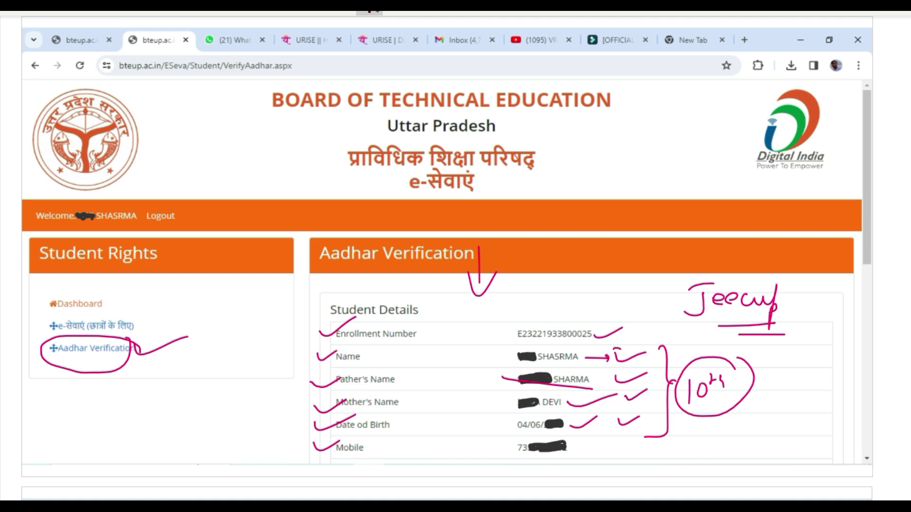
Step: Draw a down arrow beside the student details, circle the Aadhar No label, and mark its number field and consent checkbox
{"action": "scroll", "coordinate": [442, 273], "scroll_direction": "down", "scroll_amount": 3}
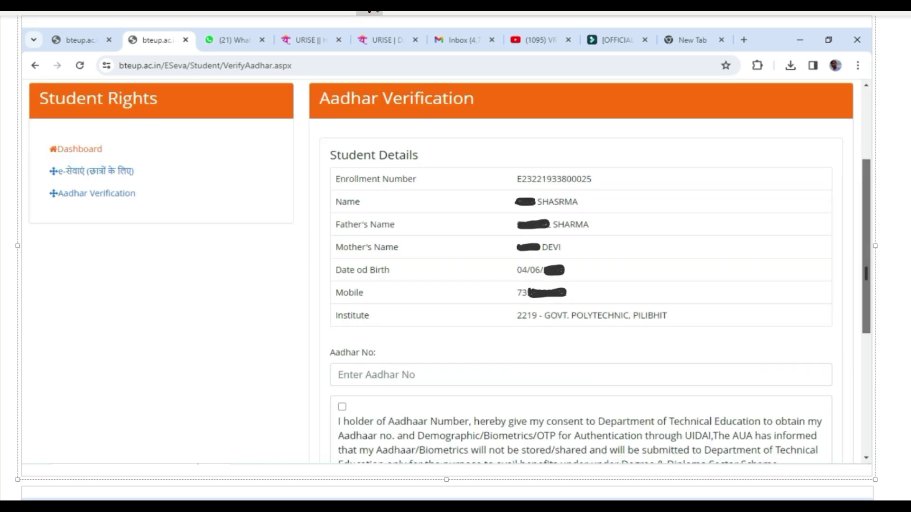
{"action": "mouse_move", "coordinate": [616, 172]}
{"action": "left_mouse_down"}
{"action": "mouse_move", "coordinate": [622, 264]}
{"action": "mouse_move", "coordinate": [638, 253]}
{"action": "left_mouse_up"}
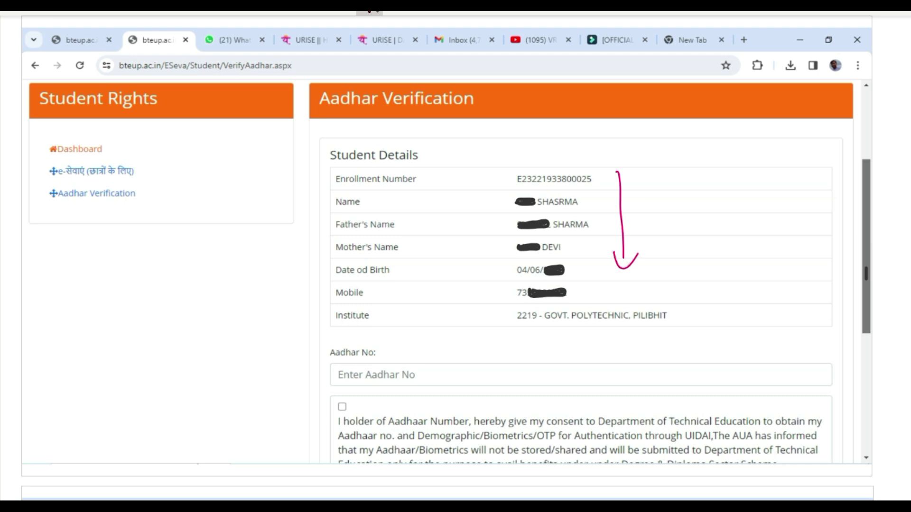
{"action": "mouse_move", "coordinate": [383, 347]}
{"action": "left_mouse_down"}
{"action": "mouse_move", "coordinate": [339, 335]}
{"action": "mouse_move", "coordinate": [332, 363]}
{"action": "mouse_move", "coordinate": [382, 334]}
{"action": "mouse_move", "coordinate": [373, 338]}
{"action": "left_mouse_up"}
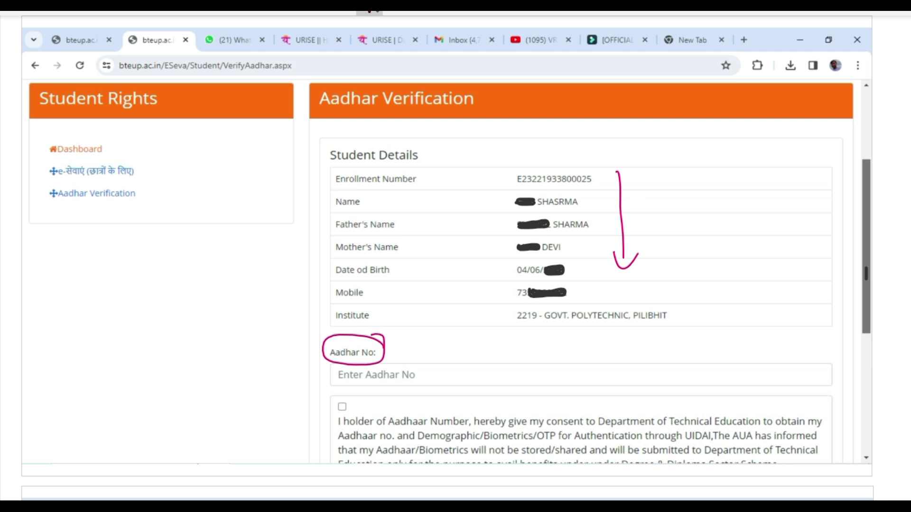
{"action": "left_click_drag", "start_coordinate": [402, 370], "coordinate": [493, 374]}
{"action": "mouse_move", "coordinate": [497, 370]}
{"action": "left_mouse_down"}
{"action": "mouse_move", "coordinate": [425, 347]}
{"action": "mouse_move", "coordinate": [439, 393]}
{"action": "mouse_move", "coordinate": [507, 358]}
{"action": "left_mouse_up"}
{"action": "left_click_drag", "start_coordinate": [337, 404], "coordinate": [366, 395]}
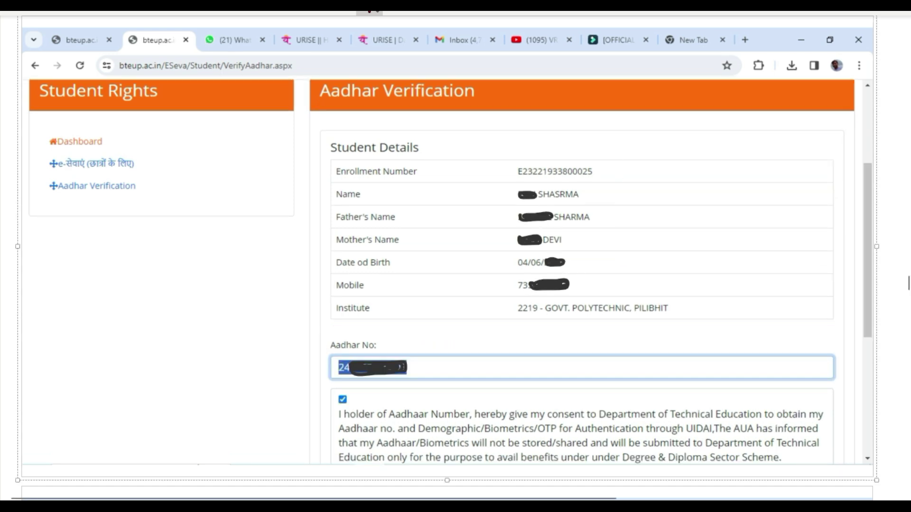
Step: Mark the filled Aadhar number, circle Family Id, and double-tick NOT AVAILABLE and the Verify Aadhar button
{"action": "mouse_move", "coordinate": [352, 385]}
{"action": "left_mouse_down"}
{"action": "mouse_move", "coordinate": [332, 391]}
{"action": "mouse_move", "coordinate": [394, 385]}
{"action": "mouse_move", "coordinate": [437, 360]}
{"action": "left_mouse_up"}
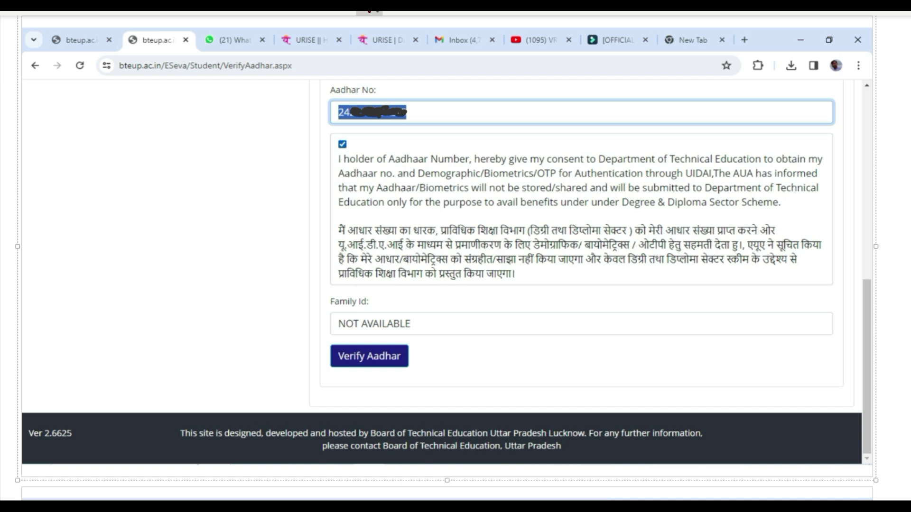
{"action": "mouse_move", "coordinate": [373, 292]}
{"action": "left_mouse_down"}
{"action": "mouse_move", "coordinate": [322, 290]}
{"action": "mouse_move", "coordinate": [351, 308]}
{"action": "mouse_move", "coordinate": [368, 283]}
{"action": "left_mouse_up"}
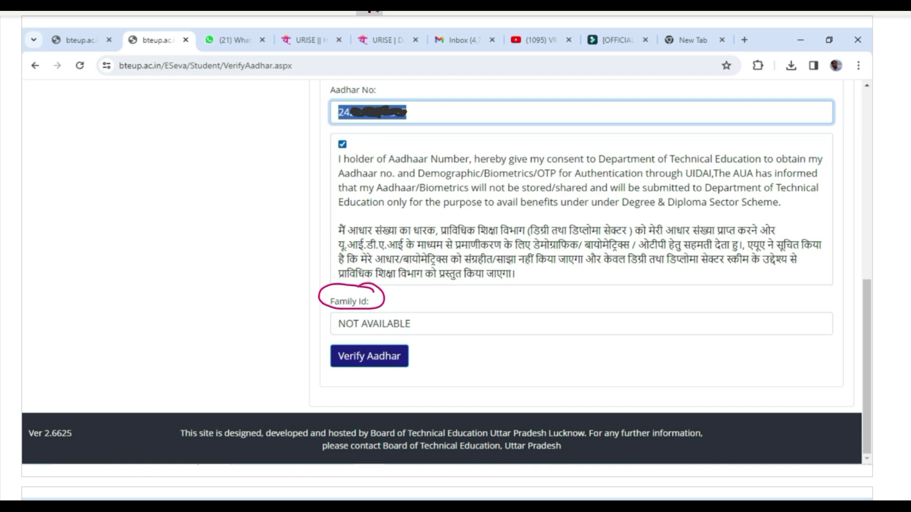
{"action": "left_click_drag", "start_coordinate": [417, 320], "coordinate": [444, 308]}
{"action": "left_click_drag", "start_coordinate": [417, 319], "coordinate": [442, 313]}
{"action": "mouse_move", "coordinate": [305, 349]}
{"action": "left_mouse_down"}
{"action": "mouse_move", "coordinate": [309, 358]}
{"action": "mouse_move", "coordinate": [330, 341]}
{"action": "mouse_move", "coordinate": [328, 353]}
{"action": "left_mouse_up"}
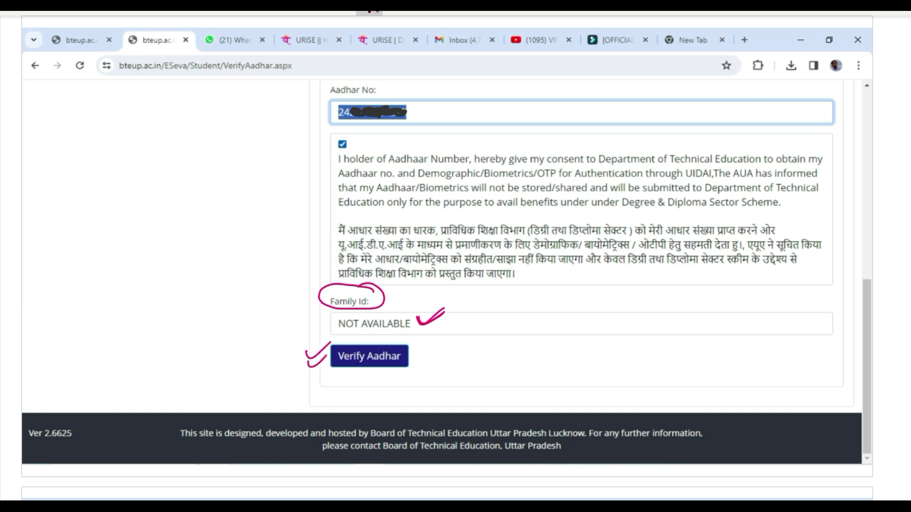
Step: Tick the Aadhar number and consent checkbox, circle Verify Aadhar and draw two branch lines from it
{"action": "left_click_drag", "start_coordinate": [390, 288], "coordinate": [391, 294]}
{"action": "left_click_drag", "start_coordinate": [297, 111], "coordinate": [342, 96]}
{"action": "left_click_drag", "start_coordinate": [313, 147], "coordinate": [338, 136]}
{"action": "mouse_move", "coordinate": [414, 347]}
{"action": "left_mouse_down"}
{"action": "mouse_move", "coordinate": [358, 332]}
{"action": "mouse_move", "coordinate": [325, 373]}
{"action": "mouse_move", "coordinate": [414, 358]}
{"action": "mouse_move", "coordinate": [396, 333]}
{"action": "mouse_move", "coordinate": [516, 318]}
{"action": "left_mouse_up"}
{"action": "left_click_drag", "start_coordinate": [413, 360], "coordinate": [482, 411]}
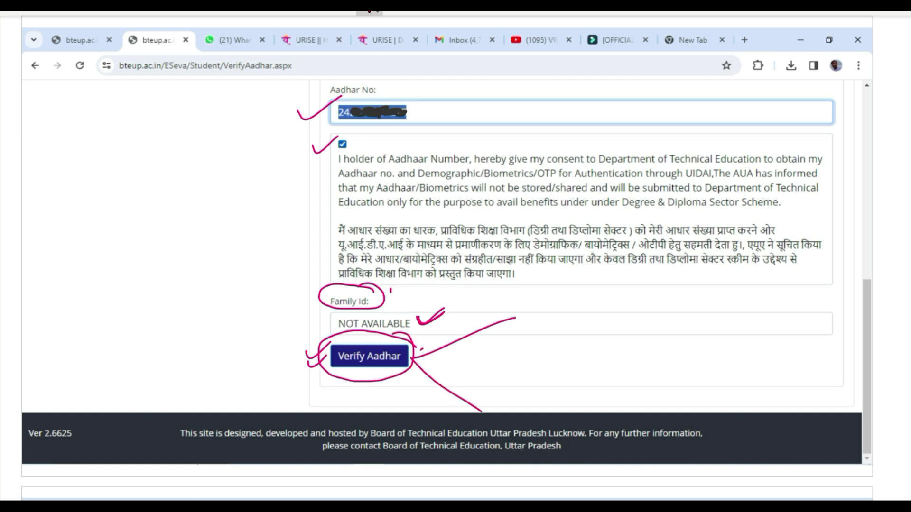
Step: Handwrite an underlined "Address" at the upper branch from Verify Aadhar and add a note at the lower branch
{"action": "mouse_move", "coordinate": [499, 311]}
{"action": "left_mouse_down"}
{"action": "mouse_move", "coordinate": [500, 338]}
{"action": "mouse_move", "coordinate": [546, 319]}
{"action": "mouse_move", "coordinate": [566, 328]}
{"action": "mouse_move", "coordinate": [586, 313]}
{"action": "mouse_move", "coordinate": [622, 322]}
{"action": "left_mouse_up"}
{"action": "left_click_drag", "start_coordinate": [549, 338], "coordinate": [633, 328]}
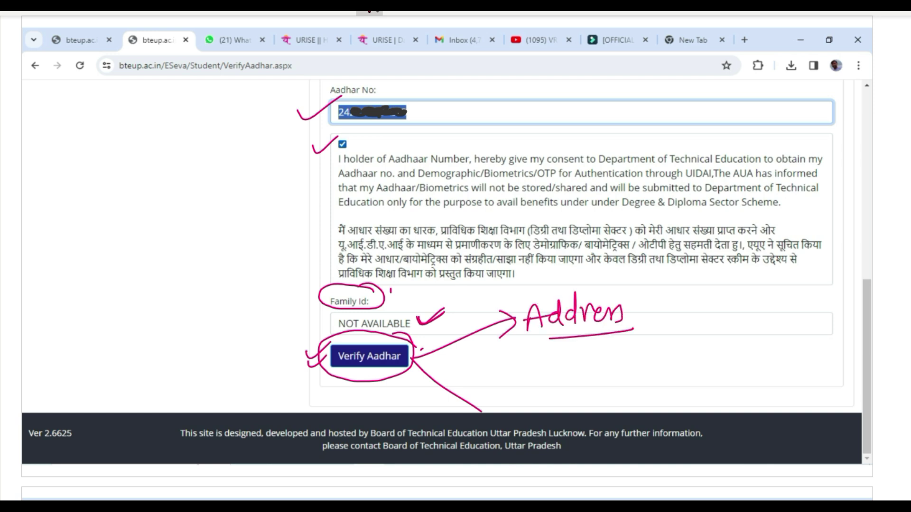
{"action": "mouse_move", "coordinate": [460, 406]}
{"action": "left_mouse_down"}
{"action": "mouse_move", "coordinate": [501, 379]}
{"action": "mouse_move", "coordinate": [535, 383]}
{"action": "mouse_move", "coordinate": [538, 394]}
{"action": "left_mouse_up"}
{"action": "mouse_move", "coordinate": [546, 352]}
{"action": "left_mouse_down"}
{"action": "mouse_move", "coordinate": [544, 405]}
{"action": "mouse_move", "coordinate": [552, 382]}
{"action": "mouse_move", "coordinate": [578, 375]}
{"action": "mouse_move", "coordinate": [598, 401]}
{"action": "left_mouse_up"}
{"action": "left_click_drag", "start_coordinate": [546, 412], "coordinate": [571, 406]}
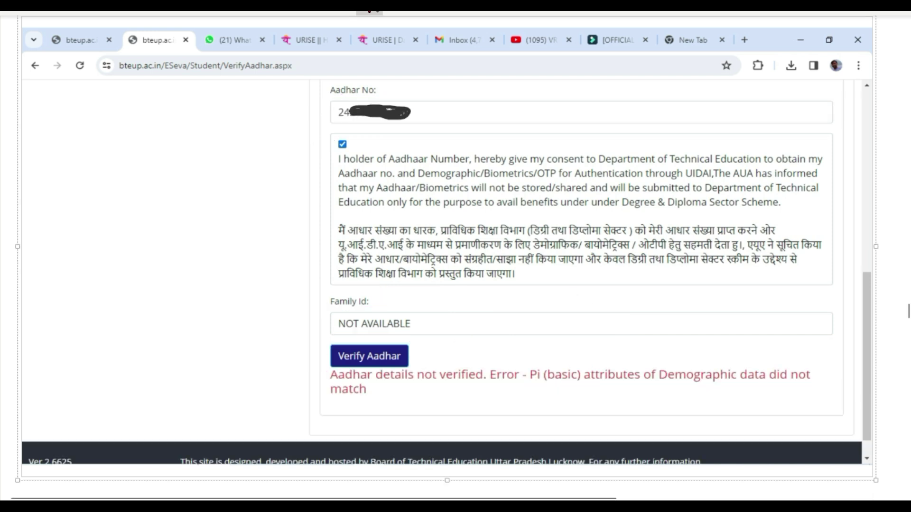
Step: Underline the Aadhar error message, write a circled "99%" beside it and another underlined "99%" in the blank area
{"action": "left_click_drag", "start_coordinate": [312, 354], "coordinate": [354, 332]}
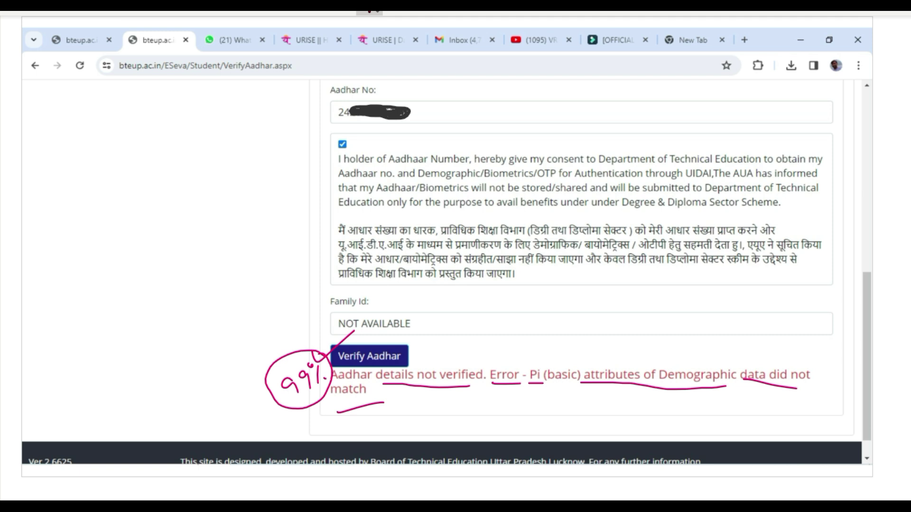
{"action": "mouse_move", "coordinate": [69, 142]}
{"action": "left_mouse_down"}
{"action": "mouse_move", "coordinate": [68, 154]}
{"action": "mouse_move", "coordinate": [98, 142]}
{"action": "left_mouse_up"}
{"action": "left_click_drag", "start_coordinate": [55, 178], "coordinate": [143, 135]}
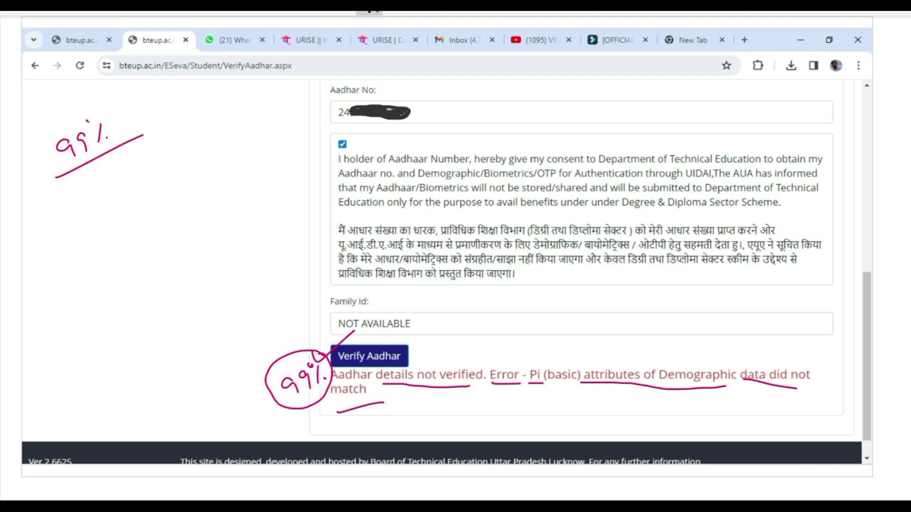
Step: Handwrite "Fathers Name" under the underlined "99%" and draw a long line below it
{"action": "mouse_move", "coordinate": [67, 215]}
{"action": "left_mouse_down"}
{"action": "mouse_move", "coordinate": [59, 179]}
{"action": "mouse_move", "coordinate": [98, 194]}
{"action": "mouse_move", "coordinate": [135, 164]}
{"action": "mouse_move", "coordinate": [139, 173]}
{"action": "mouse_move", "coordinate": [157, 145]}
{"action": "left_mouse_up"}
{"action": "mouse_move", "coordinate": [161, 146]}
{"action": "left_mouse_down"}
{"action": "mouse_move", "coordinate": [167, 151]}
{"action": "mouse_move", "coordinate": [194, 132]}
{"action": "left_mouse_up"}
{"action": "left_click_drag", "start_coordinate": [14, 255], "coordinate": [243, 121]}
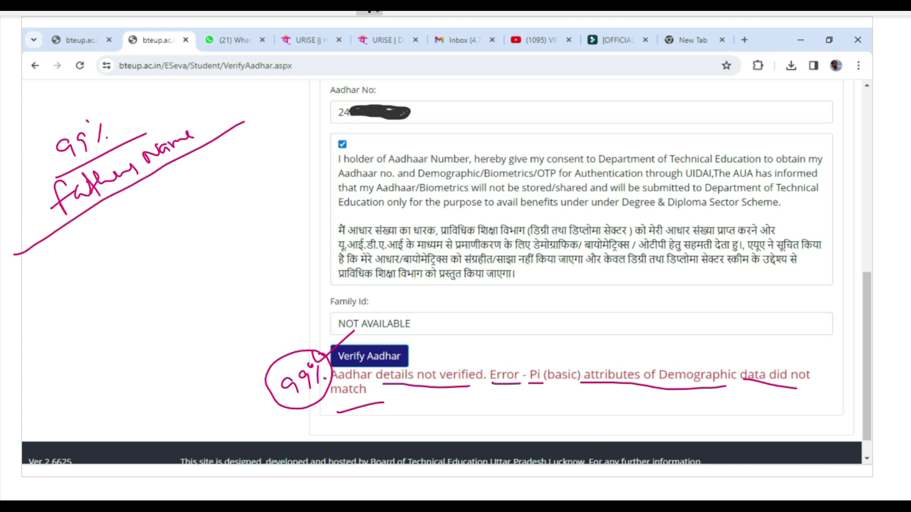
Step: Handwrite a sample father's name as two separate words, underline it and add a circled "10th" beside it
{"action": "mouse_move", "coordinate": [44, 264]}
{"action": "left_mouse_down"}
{"action": "mouse_move", "coordinate": [96, 243]}
{"action": "mouse_move", "coordinate": [105, 258]}
{"action": "left_mouse_up"}
{"action": "mouse_move", "coordinate": [116, 212]}
{"action": "left_mouse_down"}
{"action": "mouse_move", "coordinate": [124, 230]}
{"action": "mouse_move", "coordinate": [153, 222]}
{"action": "left_mouse_up"}
{"action": "mouse_move", "coordinate": [153, 187]}
{"action": "left_mouse_down"}
{"action": "mouse_move", "coordinate": [145, 209]}
{"action": "mouse_move", "coordinate": [188, 200]}
{"action": "left_mouse_up"}
{"action": "mouse_move", "coordinate": [199, 165]}
{"action": "left_mouse_down"}
{"action": "mouse_move", "coordinate": [194, 207]}
{"action": "mouse_move", "coordinate": [240, 162]}
{"action": "left_mouse_up"}
{"action": "left_click_drag", "start_coordinate": [181, 186], "coordinate": [194, 178]}
{"action": "mouse_move", "coordinate": [42, 300]}
{"action": "left_mouse_down"}
{"action": "mouse_move", "coordinate": [261, 172]}
{"action": "mouse_move", "coordinate": [272, 135]}
{"action": "mouse_move", "coordinate": [274, 153]}
{"action": "mouse_move", "coordinate": [301, 131]}
{"action": "mouse_move", "coordinate": [258, 153]}
{"action": "mouse_move", "coordinate": [309, 119]}
{"action": "mouse_move", "coordinate": [299, 111]}
{"action": "left_mouse_up"}
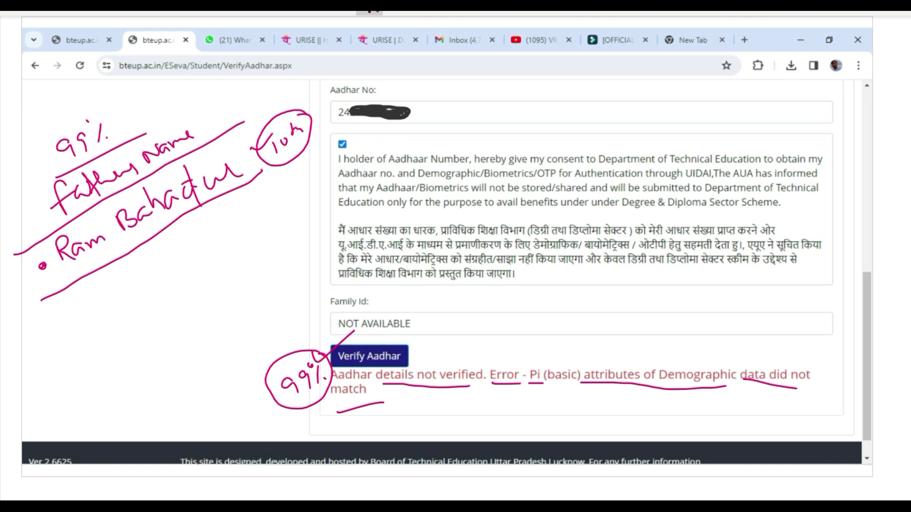
Step: Handwrite an Aadhar card label below, followed by the same sample name spelled as one joined word
{"action": "left_click_drag", "start_coordinate": [33, 351], "coordinate": [80, 327]}
{"action": "left_click_drag", "start_coordinate": [88, 298], "coordinate": [86, 323]}
{"action": "left_click_drag", "start_coordinate": [98, 313], "coordinate": [107, 318]}
{"action": "left_click_drag", "start_coordinate": [118, 286], "coordinate": [121, 313]}
{"action": "mouse_move", "coordinate": [118, 288]}
{"action": "left_mouse_down"}
{"action": "mouse_move", "coordinate": [136, 311]}
{"action": "mouse_move", "coordinate": [148, 309]}
{"action": "mouse_move", "coordinate": [155, 293]}
{"action": "mouse_move", "coordinate": [164, 304]}
{"action": "mouse_move", "coordinate": [250, 251]}
{"action": "left_mouse_up"}
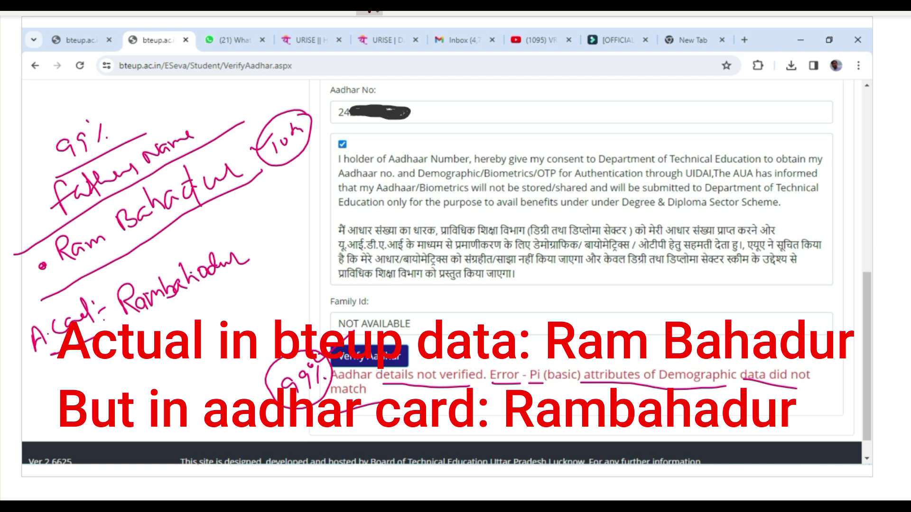
Step: Mark the spacing difference in the two name spellings, draw arrows between them and tick the joined one
{"action": "left_click_drag", "start_coordinate": [113, 241], "coordinate": [122, 237]}
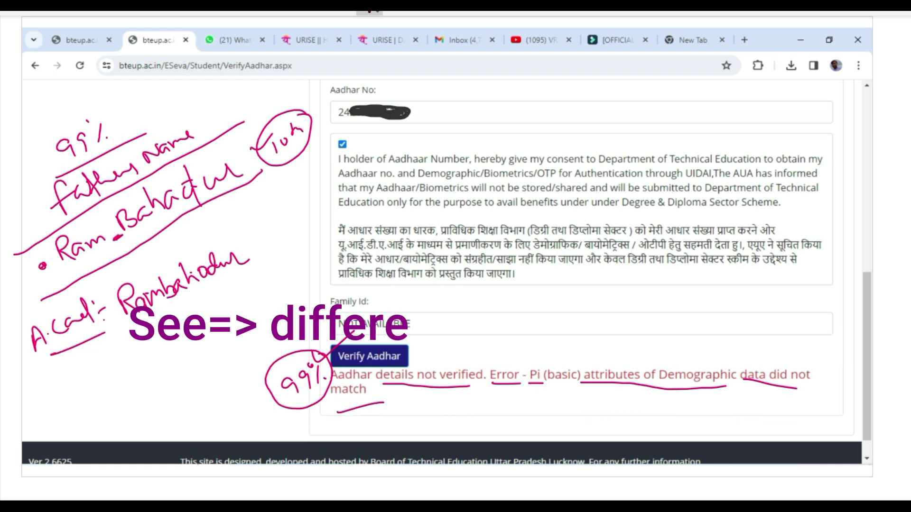
{"action": "left_click_drag", "start_coordinate": [163, 307], "coordinate": [171, 305]}
{"action": "mouse_move", "coordinate": [135, 252]}
{"action": "left_mouse_down"}
{"action": "mouse_move", "coordinate": [147, 267]}
{"action": "mouse_move", "coordinate": [152, 261]}
{"action": "left_mouse_up"}
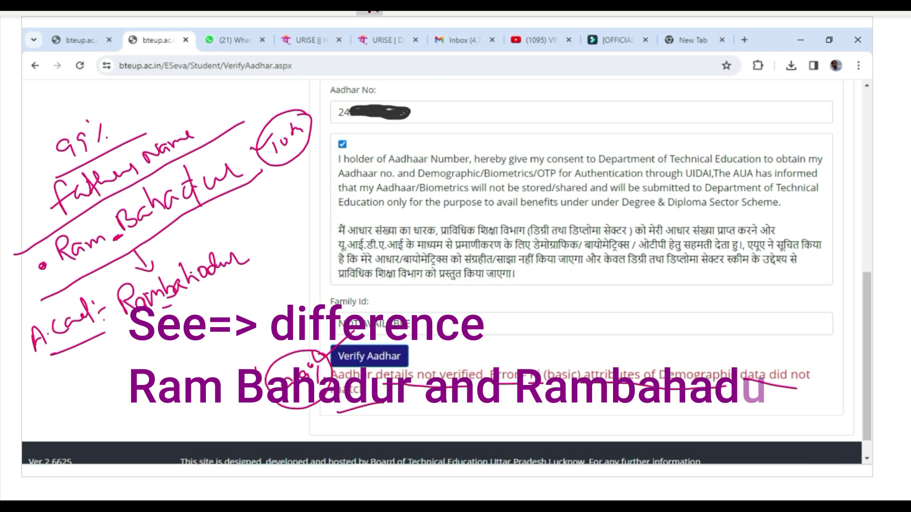
{"action": "mouse_move", "coordinate": [165, 271]}
{"action": "left_mouse_down"}
{"action": "mouse_move", "coordinate": [167, 239]}
{"action": "mouse_move", "coordinate": [174, 246]}
{"action": "left_mouse_up"}
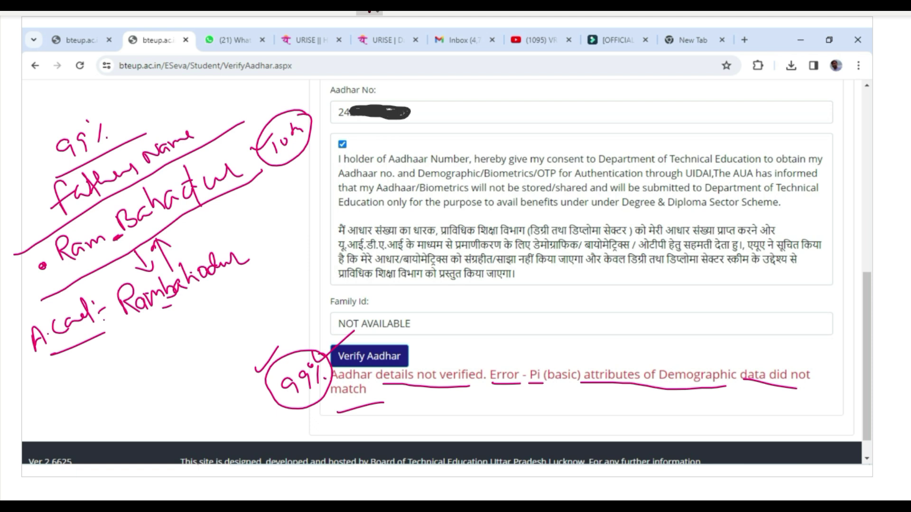
{"action": "left_click_drag", "start_coordinate": [241, 252], "coordinate": [264, 237]}
Step: Handwrite a second sample name circled as two words, its joined spelling below, and a sample surname beside it
{"action": "left_click_drag", "start_coordinate": [84, 360], "coordinate": [127, 366]}
{"action": "left_click_drag", "start_coordinate": [141, 327], "coordinate": [182, 348]}
{"action": "mouse_move", "coordinate": [211, 304]}
{"action": "left_mouse_down"}
{"action": "mouse_move", "coordinate": [202, 326]}
{"action": "mouse_move", "coordinate": [218, 323]}
{"action": "left_mouse_up"}
{"action": "left_click_drag", "start_coordinate": [224, 317], "coordinate": [267, 314]}
{"action": "mouse_move", "coordinate": [92, 381]}
{"action": "left_mouse_down"}
{"action": "mouse_move", "coordinate": [172, 351]}
{"action": "mouse_move", "coordinate": [171, 318]}
{"action": "mouse_move", "coordinate": [91, 339]}
{"action": "mouse_move", "coordinate": [95, 382]}
{"action": "mouse_move", "coordinate": [119, 402]}
{"action": "mouse_move", "coordinate": [176, 379]}
{"action": "mouse_move", "coordinate": [180, 351]}
{"action": "mouse_move", "coordinate": [194, 381]}
{"action": "left_mouse_up"}
{"action": "left_click", "coordinate": [135, 394]}
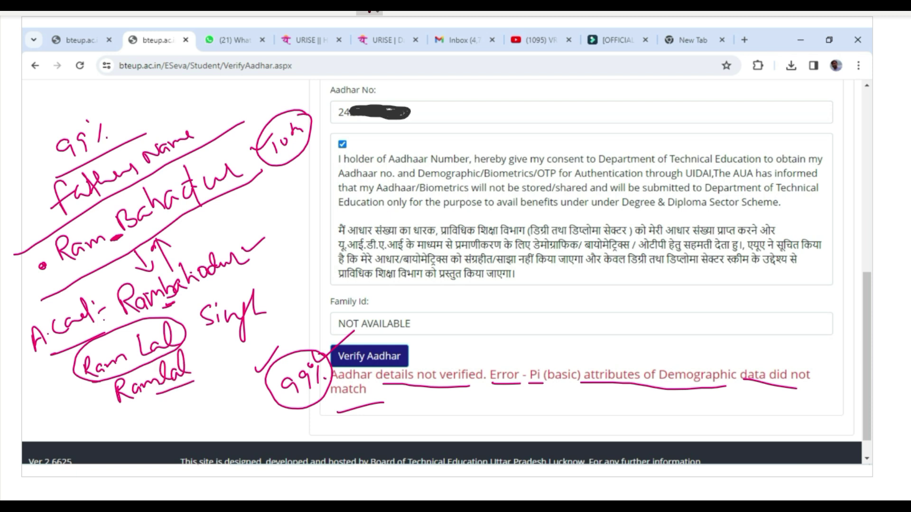
Step: Underline the sample surname, mark the second name's gap and joined spelling, and tick beside the circled "99%"
{"action": "left_click_drag", "start_coordinate": [212, 337], "coordinate": [254, 324]}
{"action": "left_click_drag", "start_coordinate": [129, 362], "coordinate": [136, 359]}
{"action": "left_click_drag", "start_coordinate": [158, 393], "coordinate": [167, 388]}
{"action": "left_click_drag", "start_coordinate": [250, 412], "coordinate": [277, 406]}
Step: Draw an arrow beside Family Id, handwrite the Hindi name of the public service centre and underline it
{"action": "mouse_move", "coordinate": [443, 302]}
{"action": "left_mouse_down"}
{"action": "mouse_move", "coordinate": [469, 304]}
{"action": "mouse_move", "coordinate": [463, 313]}
{"action": "left_mouse_up"}
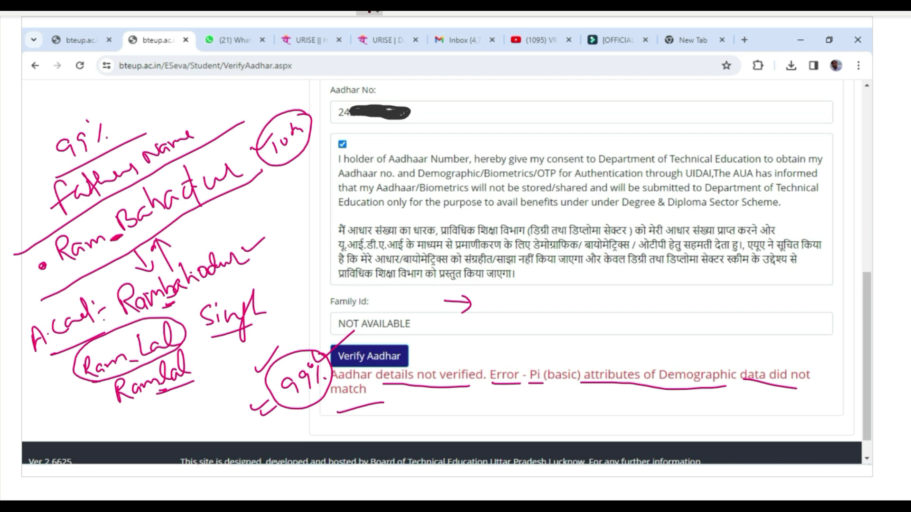
{"action": "mouse_move", "coordinate": [488, 297]}
{"action": "left_mouse_down"}
{"action": "mouse_move", "coordinate": [503, 295]}
{"action": "mouse_move", "coordinate": [509, 306]}
{"action": "left_mouse_up"}
{"action": "left_click_drag", "start_coordinate": [515, 295], "coordinate": [523, 308]}
{"action": "mouse_move", "coordinate": [506, 284]}
{"action": "left_mouse_down"}
{"action": "mouse_move", "coordinate": [532, 287]}
{"action": "mouse_move", "coordinate": [540, 316]}
{"action": "mouse_move", "coordinate": [549, 300]}
{"action": "left_mouse_up"}
{"action": "left_click_drag", "start_coordinate": [536, 269], "coordinate": [559, 296]}
{"action": "left_click_drag", "start_coordinate": [568, 289], "coordinate": [567, 308]}
{"action": "mouse_move", "coordinate": [549, 285]}
{"action": "left_mouse_down"}
{"action": "mouse_move", "coordinate": [611, 301]}
{"action": "mouse_move", "coordinate": [598, 308]}
{"action": "left_mouse_up"}
{"action": "left_click_drag", "start_coordinate": [599, 288], "coordinate": [627, 285]}
{"action": "left_click_drag", "start_coordinate": [482, 311], "coordinate": [616, 326]}
Step: Handwrite an underlined "Post office" below the service centre note and tick both notes
{"action": "mouse_move", "coordinate": [488, 328]}
{"action": "left_mouse_down"}
{"action": "mouse_move", "coordinate": [485, 345]}
{"action": "mouse_move", "coordinate": [507, 325]}
{"action": "left_mouse_up"}
{"action": "mouse_move", "coordinate": [514, 320]}
{"action": "left_mouse_down"}
{"action": "mouse_move", "coordinate": [514, 339]}
{"action": "mouse_move", "coordinate": [529, 336]}
{"action": "left_mouse_up"}
{"action": "mouse_move", "coordinate": [526, 323]}
{"action": "left_mouse_down"}
{"action": "mouse_move", "coordinate": [541, 337]}
{"action": "mouse_move", "coordinate": [535, 361]}
{"action": "left_mouse_up"}
{"action": "mouse_move", "coordinate": [556, 311]}
{"action": "left_mouse_down"}
{"action": "mouse_move", "coordinate": [545, 345]}
{"action": "mouse_move", "coordinate": [553, 332]}
{"action": "left_mouse_up"}
{"action": "left_click_drag", "start_coordinate": [559, 325], "coordinate": [560, 333]}
{"action": "left_click_drag", "start_coordinate": [476, 338], "coordinate": [532, 340]}
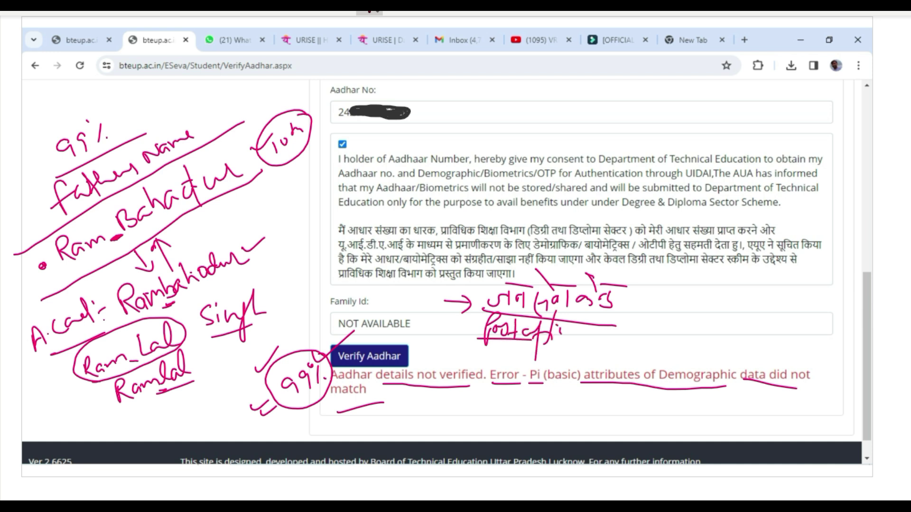
{"action": "mouse_move", "coordinate": [611, 297]}
{"action": "left_mouse_down"}
{"action": "mouse_move", "coordinate": [613, 308]}
{"action": "mouse_move", "coordinate": [635, 289]}
{"action": "left_mouse_up"}
{"action": "mouse_move", "coordinate": [581, 346]}
{"action": "left_mouse_down"}
{"action": "mouse_move", "coordinate": [584, 354]}
{"action": "mouse_move", "coordinate": [612, 337]}
{"action": "left_mouse_up"}
Step: Handwrite a circled "72 Hrs" note with a down arrow beside the service centre note
{"action": "left_click_drag", "start_coordinate": [664, 169], "coordinate": [667, 175]}
{"action": "mouse_move", "coordinate": [661, 287]}
{"action": "left_mouse_down"}
{"action": "mouse_move", "coordinate": [679, 285]}
{"action": "mouse_move", "coordinate": [674, 311]}
{"action": "left_mouse_up"}
{"action": "mouse_move", "coordinate": [683, 290]}
{"action": "left_mouse_down"}
{"action": "mouse_move", "coordinate": [690, 307]}
{"action": "mouse_move", "coordinate": [703, 303]}
{"action": "left_mouse_up"}
{"action": "mouse_move", "coordinate": [719, 285]}
{"action": "left_mouse_down"}
{"action": "mouse_move", "coordinate": [708, 308]}
{"action": "mouse_move", "coordinate": [687, 275]}
{"action": "mouse_move", "coordinate": [716, 284]}
{"action": "mouse_move", "coordinate": [713, 313]}
{"action": "mouse_move", "coordinate": [744, 304]}
{"action": "mouse_move", "coordinate": [750, 314]}
{"action": "left_mouse_up"}
{"action": "left_click_drag", "start_coordinate": [691, 316], "coordinate": [691, 354]}
{"action": "left_click_drag", "start_coordinate": [683, 341], "coordinate": [701, 341]}
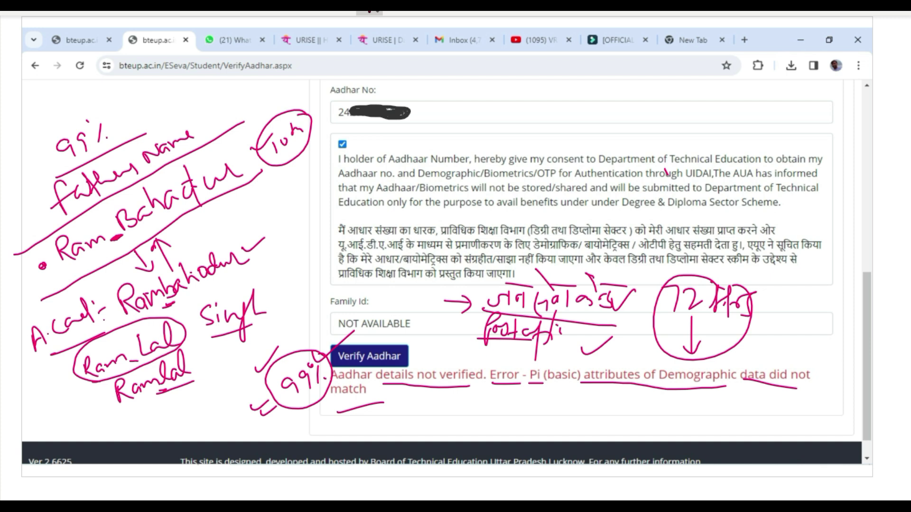
Step: Handwrite the date 31/03/2024 beside the Aadhar number field and circle it
{"action": "mouse_move", "coordinate": [725, 111]}
{"action": "left_mouse_down"}
{"action": "mouse_move", "coordinate": [736, 114]}
{"action": "mouse_move", "coordinate": [727, 134]}
{"action": "left_mouse_up"}
{"action": "left_click_drag", "start_coordinate": [746, 102], "coordinate": [751, 135]}
{"action": "left_click_drag", "start_coordinate": [761, 88], "coordinate": [768, 154]}
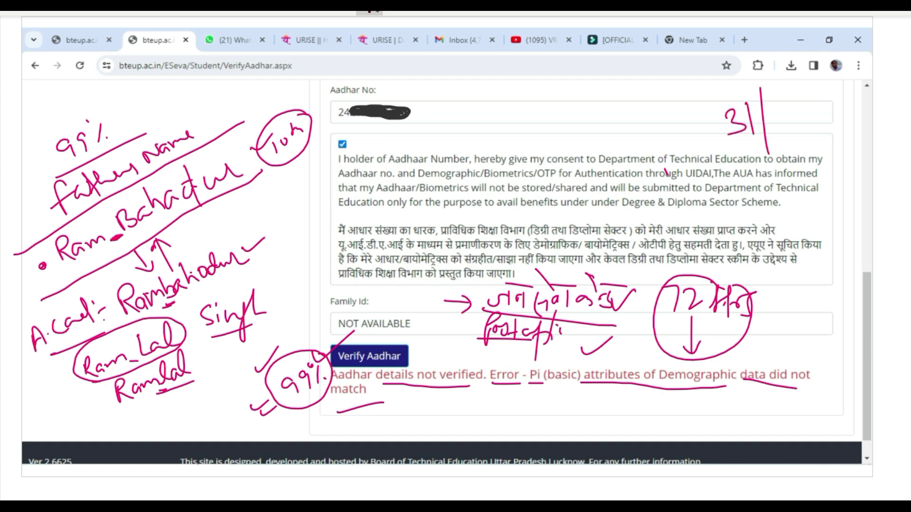
{"action": "mouse_move", "coordinate": [776, 111]}
{"action": "left_mouse_down"}
{"action": "mouse_move", "coordinate": [773, 128]}
{"action": "mouse_move", "coordinate": [788, 128]}
{"action": "left_mouse_up"}
{"action": "left_click_drag", "start_coordinate": [800, 93], "coordinate": [802, 142]}
{"action": "mouse_move", "coordinate": [805, 112]}
{"action": "left_mouse_down"}
{"action": "mouse_move", "coordinate": [812, 124]}
{"action": "mouse_move", "coordinate": [823, 122]}
{"action": "left_mouse_up"}
{"action": "mouse_move", "coordinate": [827, 100]}
{"action": "left_mouse_down"}
{"action": "mouse_move", "coordinate": [828, 118]}
{"action": "mouse_move", "coordinate": [847, 110]}
{"action": "left_mouse_up"}
{"action": "mouse_move", "coordinate": [845, 107]}
{"action": "left_mouse_down"}
{"action": "mouse_move", "coordinate": [847, 125]}
{"action": "mouse_move", "coordinate": [747, 93]}
{"action": "mouse_move", "coordinate": [774, 143]}
{"action": "mouse_move", "coordinate": [863, 96]}
{"action": "left_mouse_up"}
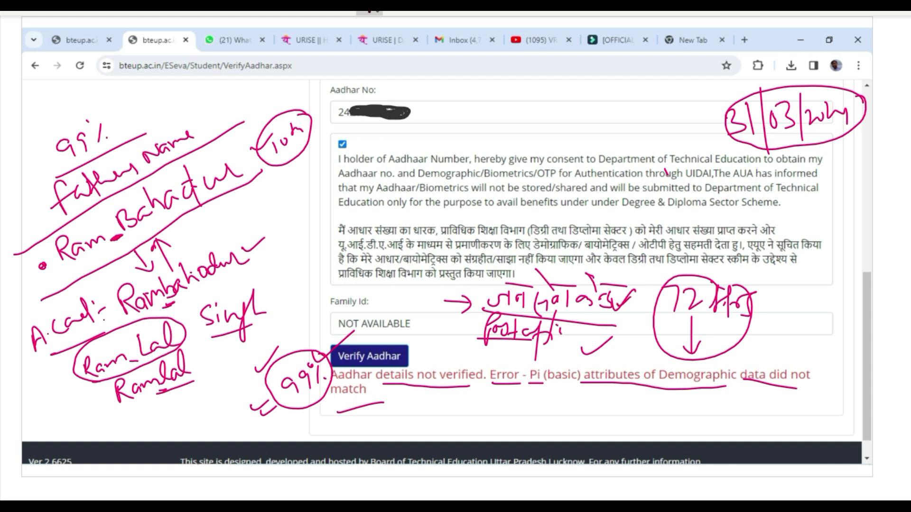
Step: Handwrite a circled "10th" beside the "72 Hrs" note and draw an arrow from it
{"action": "left_click_drag", "start_coordinate": [807, 305], "coordinate": [805, 339]}
{"action": "left_click_drag", "start_coordinate": [812, 316], "coordinate": [835, 315]}
{"action": "mouse_move", "coordinate": [842, 282]}
{"action": "left_mouse_down"}
{"action": "mouse_move", "coordinate": [813, 287]}
{"action": "mouse_move", "coordinate": [853, 276]}
{"action": "left_mouse_up"}
{"action": "left_click_drag", "start_coordinate": [805, 327], "coordinate": [767, 345]}
{"action": "left_click_drag", "start_coordinate": [766, 345], "coordinate": [785, 351]}
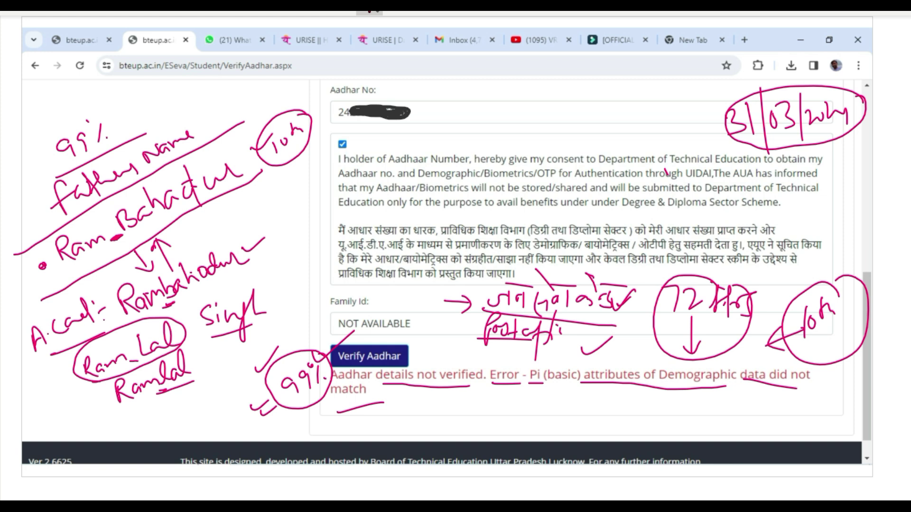
Step: Handwrite a circled, underlined "Father Name" with short notes on either side below the error message, and re-circle "10th"
{"action": "mouse_move", "coordinate": [557, 415]}
{"action": "left_mouse_down"}
{"action": "mouse_move", "coordinate": [573, 403]}
{"action": "mouse_move", "coordinate": [579, 419]}
{"action": "left_mouse_up"}
{"action": "mouse_move", "coordinate": [615, 414]}
{"action": "left_mouse_down"}
{"action": "mouse_move", "coordinate": [615, 401]}
{"action": "mouse_move", "coordinate": [724, 404]}
{"action": "mouse_move", "coordinate": [647, 378]}
{"action": "mouse_move", "coordinate": [631, 427]}
{"action": "mouse_move", "coordinate": [738, 393]}
{"action": "mouse_move", "coordinate": [676, 384]}
{"action": "left_mouse_up"}
{"action": "left_click_drag", "start_coordinate": [650, 422], "coordinate": [701, 425]}
{"action": "left_click_drag", "start_coordinate": [766, 397], "coordinate": [781, 398]}
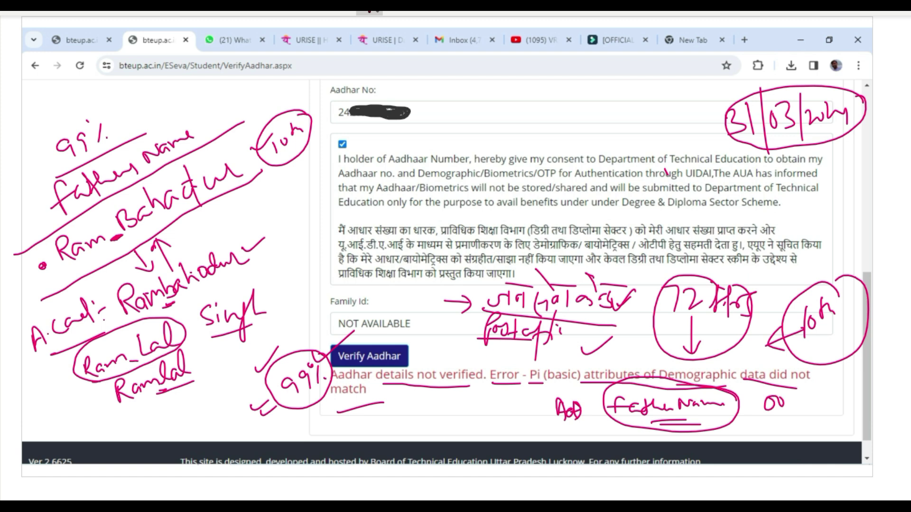
{"action": "mouse_move", "coordinate": [840, 316]}
{"action": "left_mouse_down"}
{"action": "mouse_move", "coordinate": [831, 287]}
{"action": "mouse_move", "coordinate": [785, 351]}
{"action": "mouse_move", "coordinate": [839, 303]}
{"action": "left_mouse_up"}
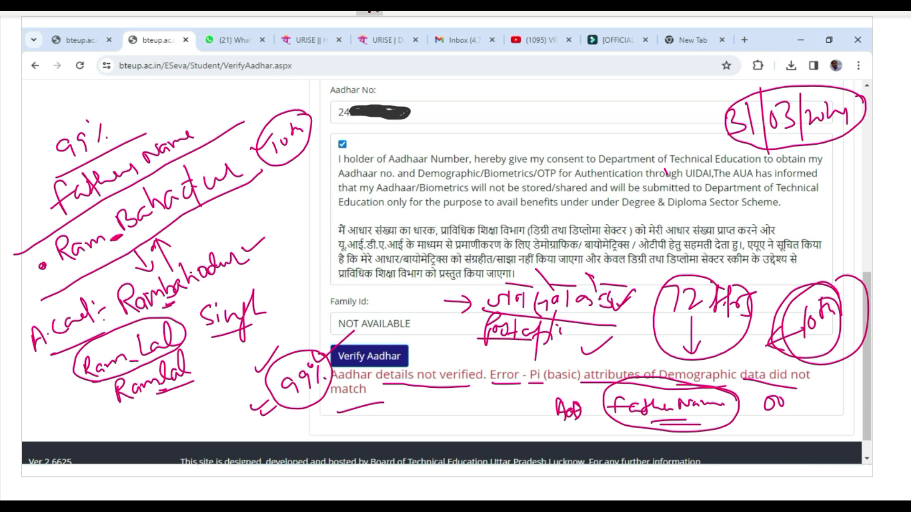
Step: On the successful verification screenshot, handwrite an underlined "Aadhar" with "Name" and "Father" below, each with an arrow, and bracket them
{"action": "key", "text": "ctrl+v"}
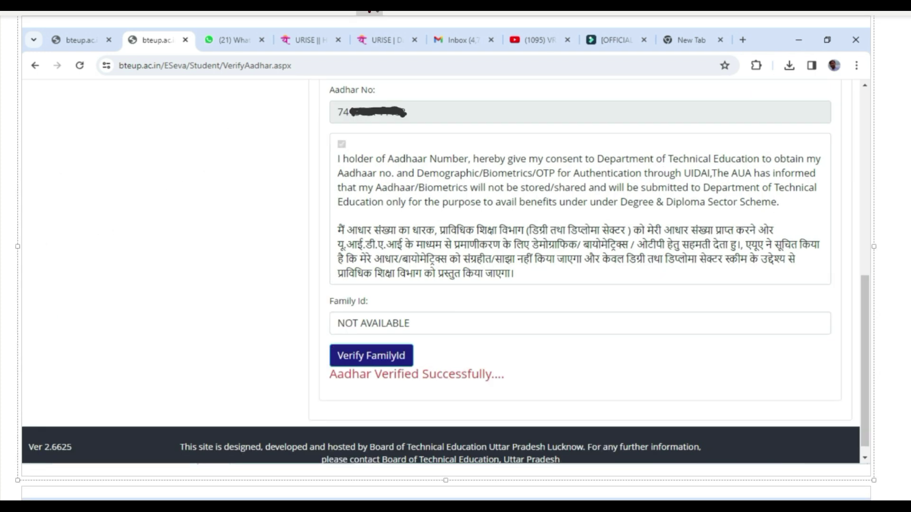
{"action": "mouse_move", "coordinate": [149, 131]}
{"action": "left_mouse_down"}
{"action": "mouse_move", "coordinate": [197, 101]}
{"action": "mouse_move", "coordinate": [223, 102]}
{"action": "left_mouse_up"}
{"action": "left_click_drag", "start_coordinate": [129, 151], "coordinate": [227, 114]}
{"action": "left_click_drag", "start_coordinate": [148, 164], "coordinate": [234, 125]}
{"action": "left_click_drag", "start_coordinate": [173, 179], "coordinate": [176, 204]}
{"action": "left_click_drag", "start_coordinate": [175, 161], "coordinate": [172, 179]}
{"action": "mouse_move", "coordinate": [165, 189]}
{"action": "left_mouse_down"}
{"action": "mouse_move", "coordinate": [190, 173]}
{"action": "mouse_move", "coordinate": [197, 181]}
{"action": "mouse_move", "coordinate": [240, 151]}
{"action": "mouse_move", "coordinate": [246, 158]}
{"action": "left_mouse_up"}
{"action": "left_click_drag", "start_coordinate": [236, 110], "coordinate": [255, 170]}
Step: Handwrite "BTE" and "10th" beside the bracket and circle them together
{"action": "mouse_move", "coordinate": [263, 121]}
{"action": "left_mouse_down"}
{"action": "mouse_move", "coordinate": [259, 143]}
{"action": "mouse_move", "coordinate": [286, 115]}
{"action": "mouse_move", "coordinate": [280, 142]}
{"action": "left_mouse_up"}
{"action": "mouse_move", "coordinate": [291, 133]}
{"action": "left_mouse_down"}
{"action": "mouse_move", "coordinate": [307, 115]}
{"action": "mouse_move", "coordinate": [307, 98]}
{"action": "left_mouse_up"}
{"action": "mouse_move", "coordinate": [282, 160]}
{"action": "left_mouse_down"}
{"action": "mouse_move", "coordinate": [311, 142]}
{"action": "mouse_move", "coordinate": [280, 191]}
{"action": "left_mouse_up"}
{"action": "mouse_move", "coordinate": [284, 173]}
{"action": "left_mouse_down"}
{"action": "mouse_move", "coordinate": [288, 179]}
{"action": "mouse_move", "coordinate": [293, 170]}
{"action": "left_mouse_up"}
{"action": "left_click_drag", "start_coordinate": [295, 164], "coordinate": [308, 157]}
{"action": "mouse_move", "coordinate": [323, 107]}
{"action": "left_mouse_down"}
{"action": "mouse_move", "coordinate": [260, 175]}
{"action": "mouse_move", "coordinate": [302, 80]}
{"action": "left_mouse_up"}
{"action": "left_click_drag", "start_coordinate": [283, 169], "coordinate": [287, 175]}
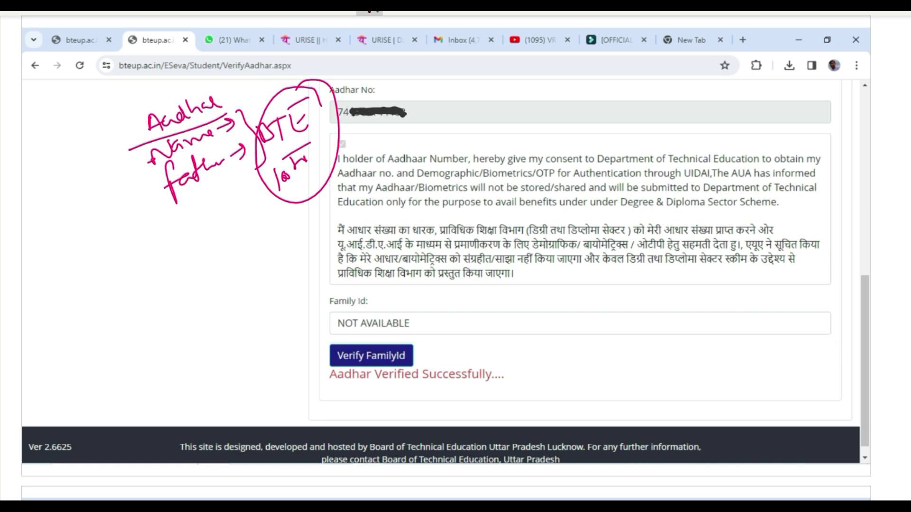
Step: Tick Verify FamilyId, circle the "Aadhar Verified Successfully" message and add a large tick beside it
{"action": "left_click_drag", "start_coordinate": [311, 349], "coordinate": [327, 336]}
{"action": "mouse_move", "coordinate": [483, 352]}
{"action": "left_mouse_down"}
{"action": "mouse_move", "coordinate": [521, 375]}
{"action": "mouse_move", "coordinate": [327, 354]}
{"action": "mouse_move", "coordinate": [463, 406]}
{"action": "mouse_move", "coordinate": [418, 350]}
{"action": "left_mouse_up"}
{"action": "scroll", "coordinate": [446, 256], "scroll_direction": "down", "scroll_amount": 1}
{"action": "left_click_drag", "start_coordinate": [537, 364], "coordinate": [587, 340]}
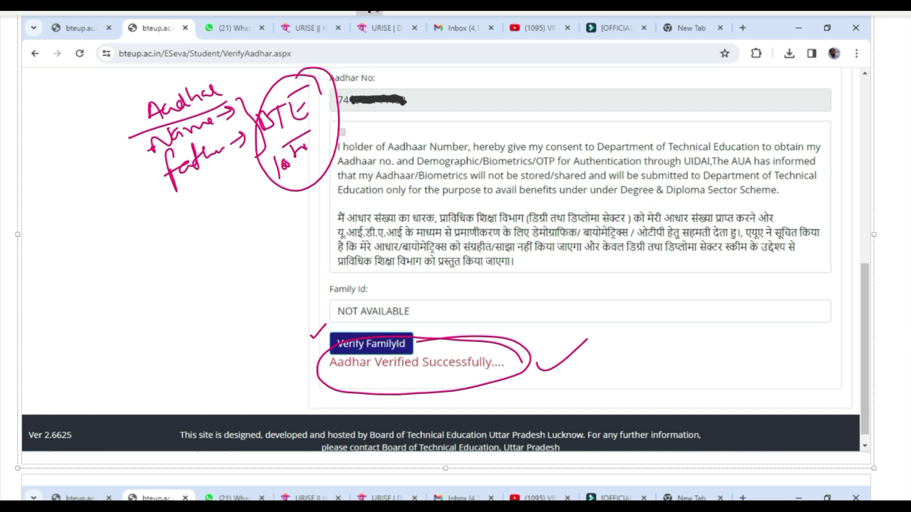
Step: Circle the Verify FamilyId button, tick the success message and add a short handwritten note in the blank area beside it
{"action": "mouse_move", "coordinate": [417, 327]}
{"action": "left_mouse_down"}
{"action": "mouse_move", "coordinate": [345, 318]}
{"action": "mouse_move", "coordinate": [360, 357]}
{"action": "mouse_move", "coordinate": [419, 327]}
{"action": "mouse_move", "coordinate": [328, 351]}
{"action": "mouse_move", "coordinate": [418, 328]}
{"action": "mouse_move", "coordinate": [332, 342]}
{"action": "mouse_move", "coordinate": [434, 335]}
{"action": "mouse_move", "coordinate": [351, 315]}
{"action": "left_mouse_up"}
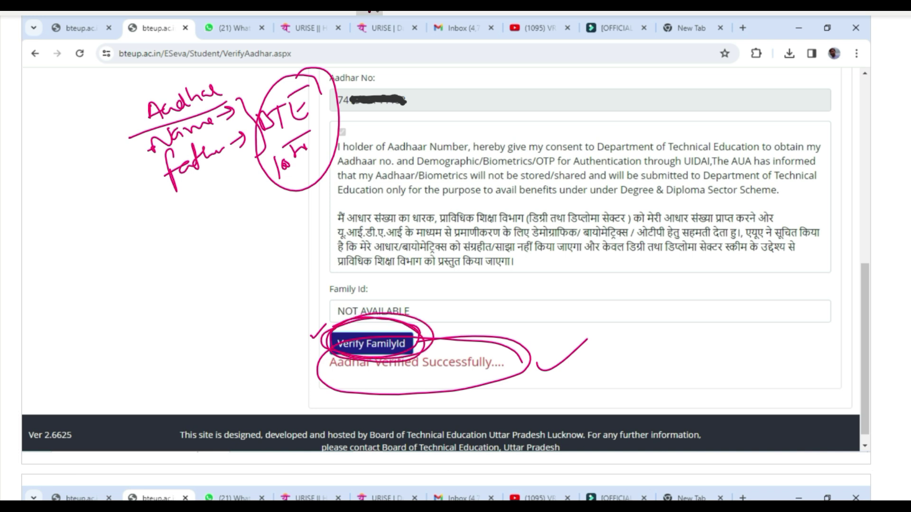
{"action": "left_click_drag", "start_coordinate": [297, 363], "coordinate": [314, 353]}
{"action": "mouse_move", "coordinate": [90, 261]}
{"action": "left_mouse_down"}
{"action": "mouse_move", "coordinate": [83, 299]}
{"action": "mouse_move", "coordinate": [126, 260]}
{"action": "mouse_move", "coordinate": [152, 268]}
{"action": "left_mouse_up"}
{"action": "left_click_drag", "start_coordinate": [165, 235], "coordinate": [171, 253]}
{"action": "left_click_drag", "start_coordinate": [158, 226], "coordinate": [195, 249]}
{"action": "mouse_move", "coordinate": [69, 310]}
{"action": "left_mouse_down"}
{"action": "mouse_move", "coordinate": [275, 224]}
{"action": "mouse_move", "coordinate": [41, 334]}
{"action": "left_mouse_up"}
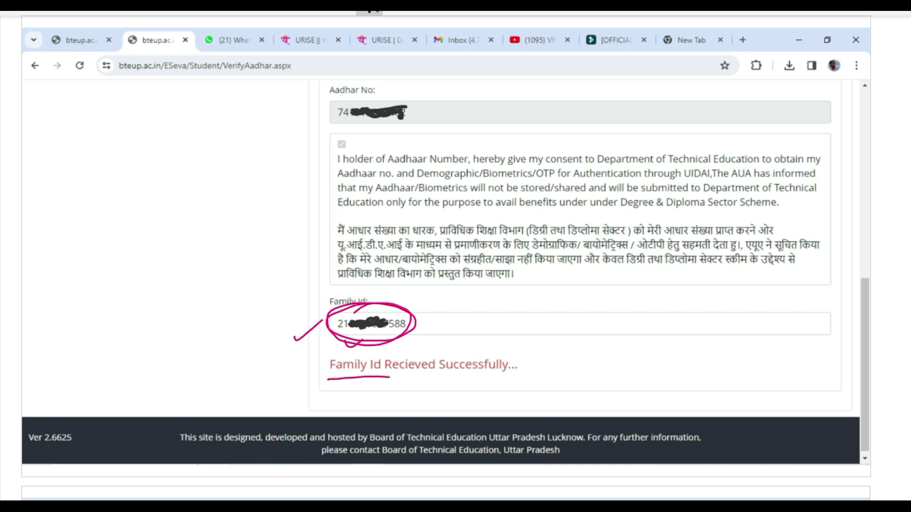
Step: On the next screenshot, underline and circle the "Family Id Recieved Successfully" message and handwrite a short note in the blank area beside it
{"action": "left_click_drag", "start_coordinate": [313, 357], "coordinate": [422, 378]}
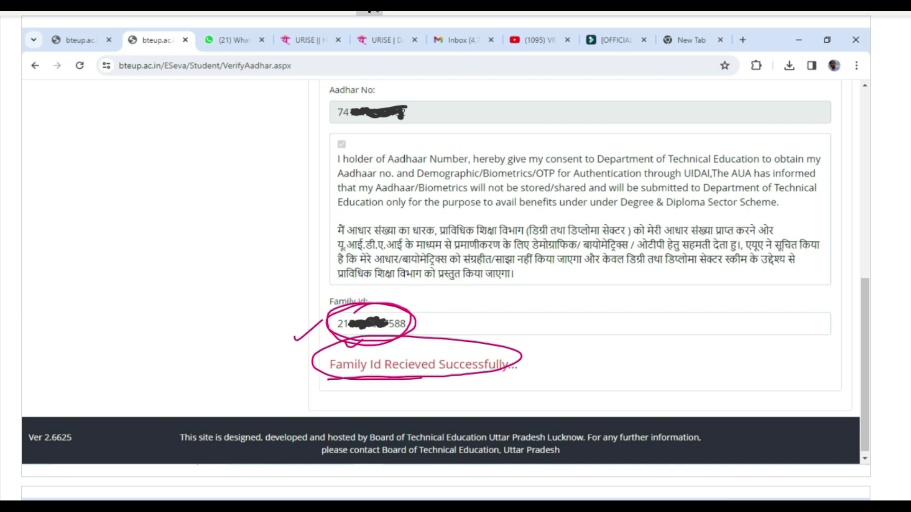
{"action": "mouse_move", "coordinate": [120, 282]}
{"action": "left_mouse_down"}
{"action": "mouse_move", "coordinate": [118, 274]}
{"action": "mouse_move", "coordinate": [140, 291]}
{"action": "mouse_move", "coordinate": [135, 277]}
{"action": "mouse_move", "coordinate": [153, 260]}
{"action": "mouse_move", "coordinate": [183, 255]}
{"action": "left_mouse_up"}
{"action": "left_click", "coordinate": [144, 268]}
{"action": "left_click_drag", "start_coordinate": [115, 309], "coordinate": [202, 262]}
{"action": "mouse_move", "coordinate": [153, 300]}
{"action": "left_mouse_down"}
{"action": "mouse_move", "coordinate": [161, 326]}
{"action": "mouse_move", "coordinate": [164, 298]}
{"action": "mouse_move", "coordinate": [195, 281]}
{"action": "left_mouse_up"}
{"action": "left_click", "coordinate": [172, 302]}
{"action": "mouse_move", "coordinate": [188, 285]}
{"action": "left_mouse_down"}
{"action": "mouse_move", "coordinate": [191, 307]}
{"action": "mouse_move", "coordinate": [208, 288]}
{"action": "left_mouse_up"}
{"action": "left_click_drag", "start_coordinate": [216, 273], "coordinate": [219, 297]}
{"action": "mouse_move", "coordinate": [228, 245]}
{"action": "left_mouse_down"}
{"action": "mouse_move", "coordinate": [94, 297]}
{"action": "mouse_move", "coordinate": [235, 217]}
{"action": "left_mouse_up"}
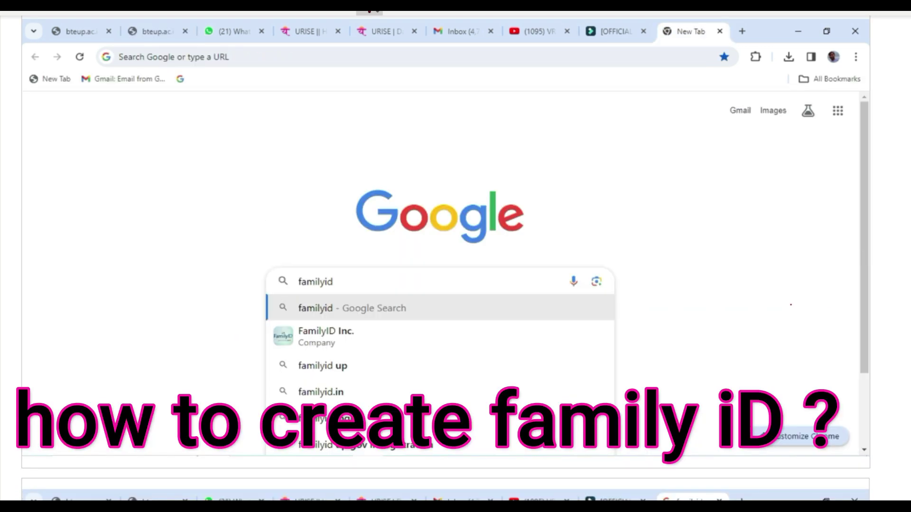
Step: On the Google search screenshot, circle and tick the query "familyid" and the suggestion "familyid up"
{"action": "mouse_move", "coordinate": [334, 264]}
{"action": "left_mouse_down"}
{"action": "mouse_move", "coordinate": [325, 259]}
{"action": "mouse_move", "coordinate": [285, 282]}
{"action": "mouse_move", "coordinate": [347, 280]}
{"action": "mouse_move", "coordinate": [311, 257]}
{"action": "mouse_move", "coordinate": [342, 284]}
{"action": "mouse_move", "coordinate": [377, 257]}
{"action": "left_mouse_up"}
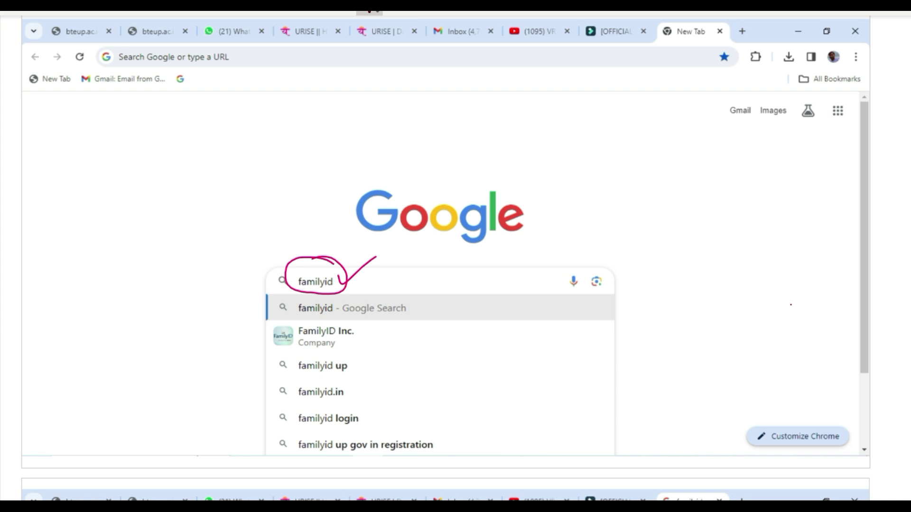
{"action": "mouse_move", "coordinate": [363, 361]}
{"action": "left_mouse_down"}
{"action": "mouse_move", "coordinate": [300, 355]}
{"action": "mouse_move", "coordinate": [276, 375]}
{"action": "mouse_move", "coordinate": [354, 379]}
{"action": "mouse_move", "coordinate": [351, 354]}
{"action": "mouse_move", "coordinate": [371, 356]}
{"action": "left_mouse_up"}
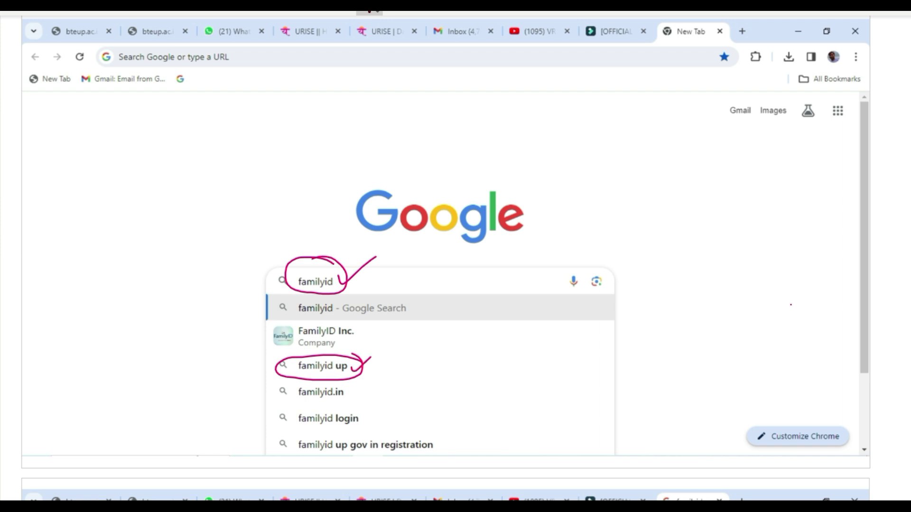
{"action": "mouse_move", "coordinate": [351, 279]}
{"action": "left_mouse_down"}
{"action": "mouse_move", "coordinate": [372, 285]}
{"action": "mouse_move", "coordinate": [411, 270]}
{"action": "left_mouse_up"}
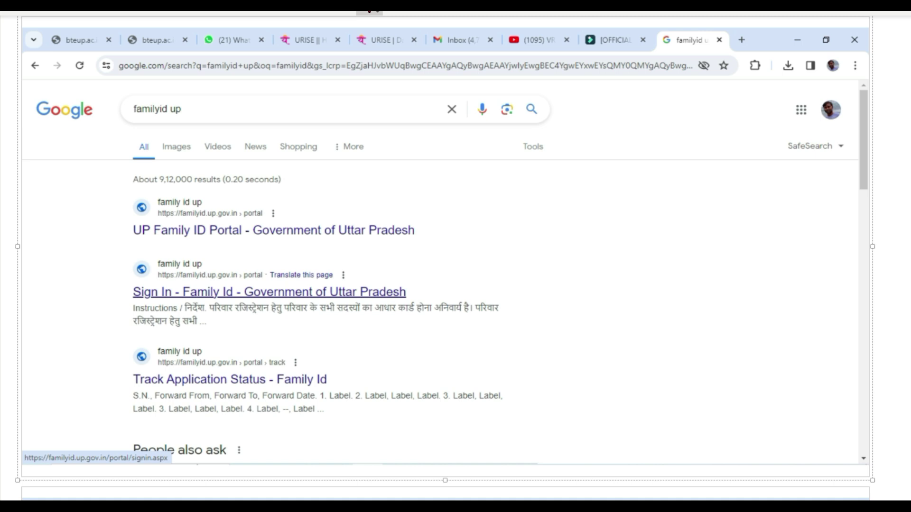
Step: On the "familyid up" results screenshot, tick and circle the "Sign In - Family Id" and "Track Application Status" results
{"action": "left_click_drag", "start_coordinate": [109, 284], "coordinate": [141, 259]}
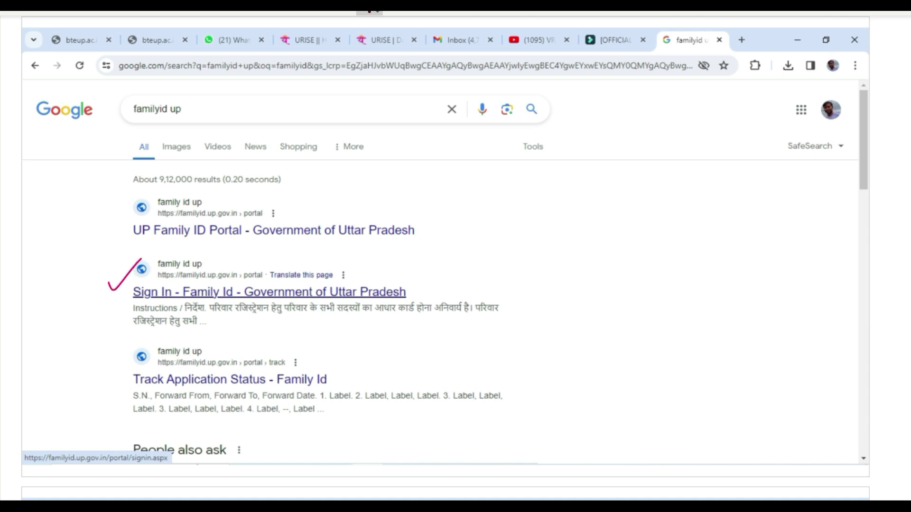
{"action": "left_click_drag", "start_coordinate": [409, 283], "coordinate": [437, 269]}
{"action": "left_click_drag", "start_coordinate": [99, 378], "coordinate": [143, 356]}
{"action": "mouse_move", "coordinate": [338, 374]}
{"action": "left_mouse_down"}
{"action": "mouse_move", "coordinate": [194, 325]}
{"action": "mouse_move", "coordinate": [180, 396]}
{"action": "mouse_move", "coordinate": [338, 373]}
{"action": "mouse_move", "coordinate": [313, 366]}
{"action": "left_mouse_up"}
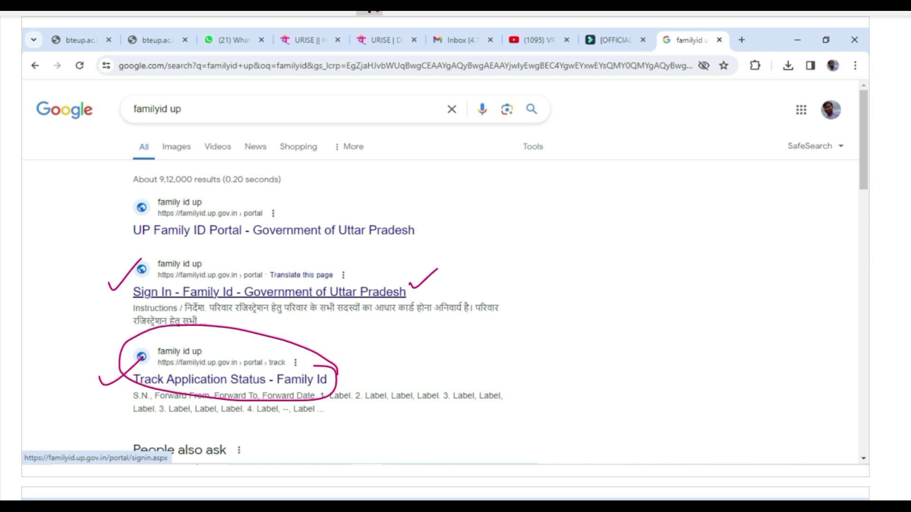
{"action": "mouse_move", "coordinate": [308, 260]}
{"action": "left_mouse_down"}
{"action": "mouse_move", "coordinate": [235, 240]}
{"action": "mouse_move", "coordinate": [119, 291]}
{"action": "mouse_move", "coordinate": [334, 335]}
{"action": "mouse_move", "coordinate": [312, 245]}
{"action": "mouse_move", "coordinate": [188, 241]}
{"action": "left_mouse_up"}
{"action": "left_click_drag", "start_coordinate": [395, 270], "coordinate": [448, 252]}
{"action": "left_click_drag", "start_coordinate": [411, 288], "coordinate": [452, 278]}
{"action": "left_click", "coordinate": [269, 292]}
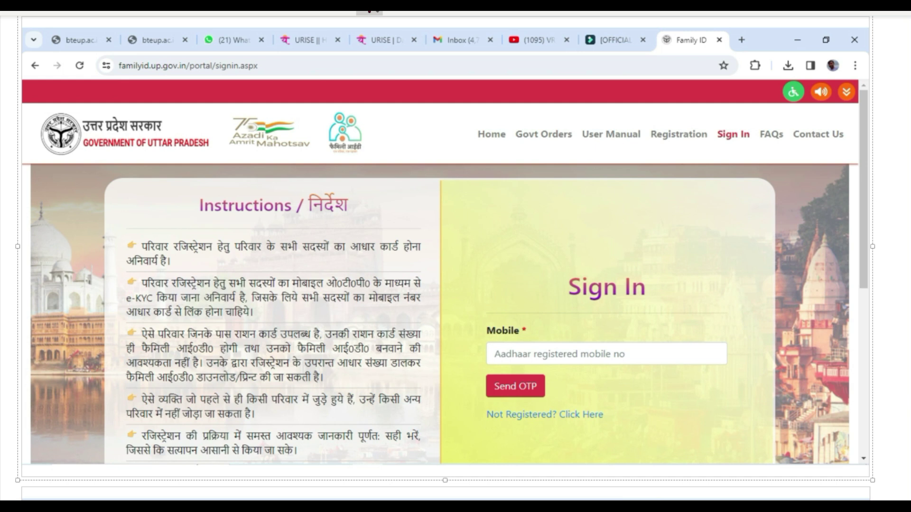
Step: On the portal sign-in screenshot, circle the Instructions and Sign In headings, tick Mobile and underline "Aadhaar registered mobile no"
{"action": "mouse_move", "coordinate": [199, 190]}
{"action": "left_mouse_down"}
{"action": "mouse_move", "coordinate": [193, 199]}
{"action": "mouse_move", "coordinate": [375, 212]}
{"action": "mouse_move", "coordinate": [173, 204]}
{"action": "left_mouse_up"}
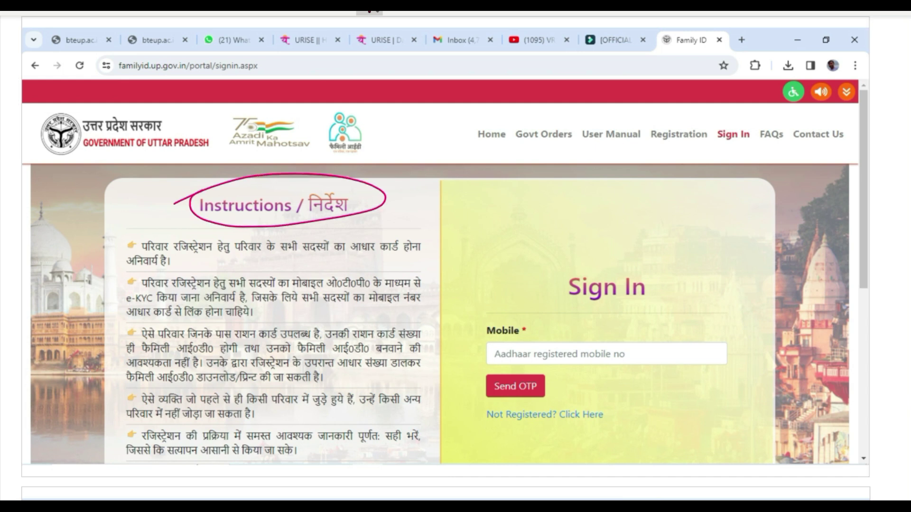
{"action": "mouse_move", "coordinate": [644, 271]}
{"action": "left_mouse_down"}
{"action": "mouse_move", "coordinate": [619, 258]}
{"action": "mouse_move", "coordinate": [583, 307]}
{"action": "mouse_move", "coordinate": [593, 256]}
{"action": "left_mouse_up"}
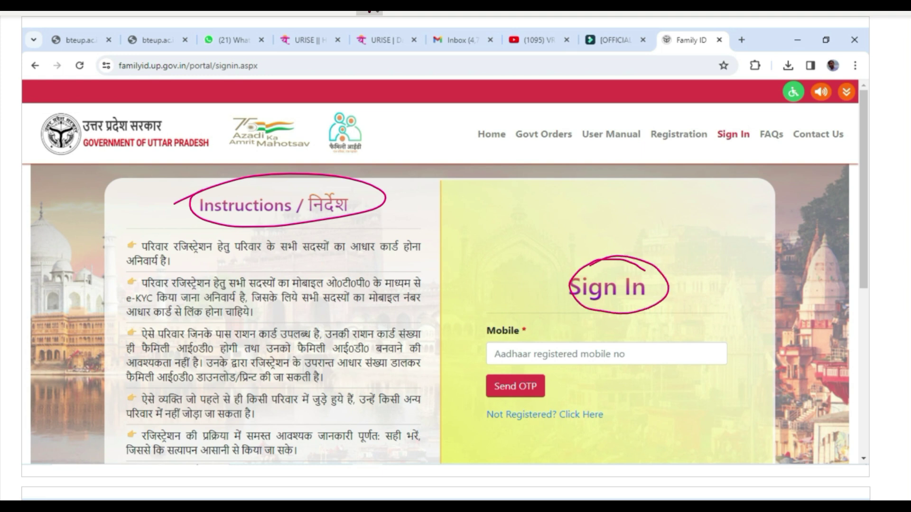
{"action": "left_click_drag", "start_coordinate": [459, 332], "coordinate": [528, 294]}
{"action": "left_click_drag", "start_coordinate": [510, 364], "coordinate": [629, 357]}
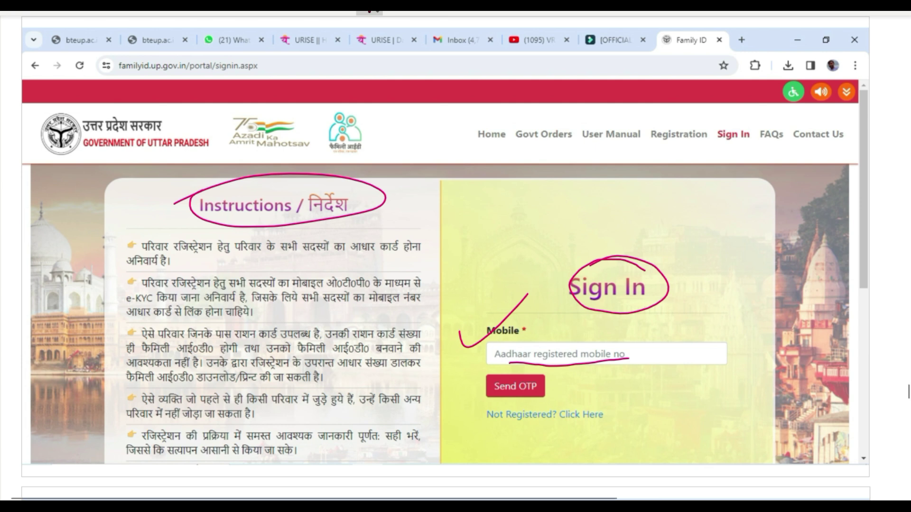
Step: Tick the first instruction, underline its registration and Aadhaar card phrases and circle "सभी सदस्यों"
{"action": "left_click_drag", "start_coordinate": [109, 246], "coordinate": [137, 222]}
{"action": "mouse_move", "coordinate": [174, 252]}
{"action": "left_mouse_down"}
{"action": "mouse_move", "coordinate": [322, 259]}
{"action": "mouse_move", "coordinate": [306, 232]}
{"action": "mouse_move", "coordinate": [280, 256]}
{"action": "left_mouse_up"}
{"action": "left_click_drag", "start_coordinate": [359, 255], "coordinate": [406, 251]}
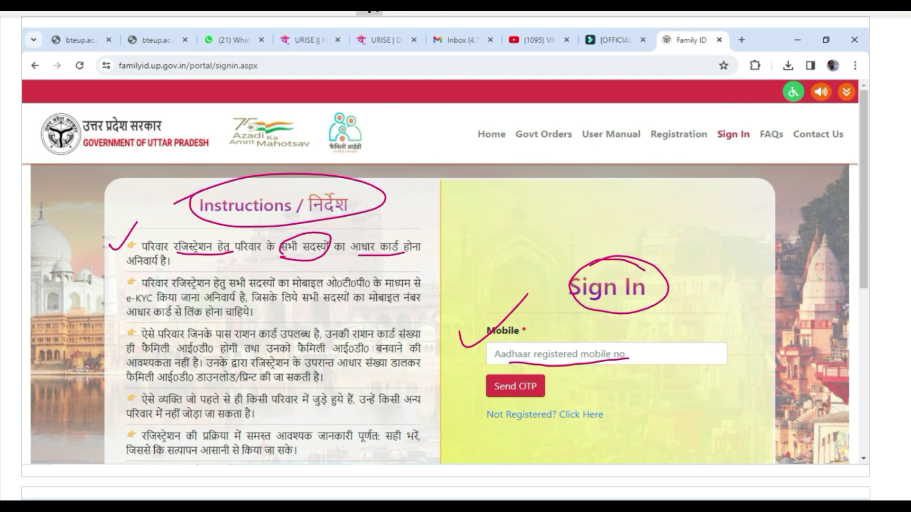
Step: Handwrite "1+1+m+f" with ticks and a circle above the Sign In heading, followed by a circled "4" and "m"
{"action": "mouse_move", "coordinate": [485, 208]}
{"action": "left_mouse_down"}
{"action": "mouse_move", "coordinate": [487, 221]}
{"action": "mouse_move", "coordinate": [513, 216]}
{"action": "left_mouse_up"}
{"action": "mouse_move", "coordinate": [518, 210]}
{"action": "left_mouse_down"}
{"action": "mouse_move", "coordinate": [531, 208]}
{"action": "mouse_move", "coordinate": [526, 220]}
{"action": "mouse_move", "coordinate": [568, 199]}
{"action": "left_mouse_up"}
{"action": "mouse_move", "coordinate": [563, 194]}
{"action": "left_mouse_down"}
{"action": "mouse_move", "coordinate": [562, 205]}
{"action": "mouse_move", "coordinate": [573, 185]}
{"action": "left_mouse_up"}
{"action": "mouse_move", "coordinate": [553, 221]}
{"action": "left_mouse_down"}
{"action": "mouse_move", "coordinate": [609, 207]}
{"action": "mouse_move", "coordinate": [616, 180]}
{"action": "left_mouse_up"}
{"action": "mouse_move", "coordinate": [637, 211]}
{"action": "left_mouse_down"}
{"action": "mouse_move", "coordinate": [650, 201]}
{"action": "mouse_move", "coordinate": [655, 209]}
{"action": "left_mouse_up"}
{"action": "mouse_move", "coordinate": [467, 235]}
{"action": "left_mouse_down"}
{"action": "mouse_move", "coordinate": [474, 243]}
{"action": "mouse_move", "coordinate": [485, 228]}
{"action": "mouse_move", "coordinate": [576, 203]}
{"action": "mouse_move", "coordinate": [562, 180]}
{"action": "mouse_move", "coordinate": [510, 207]}
{"action": "mouse_move", "coordinate": [579, 204]}
{"action": "mouse_move", "coordinate": [575, 179]}
{"action": "left_mouse_up"}
{"action": "left_click_drag", "start_coordinate": [525, 232], "coordinate": [539, 223]}
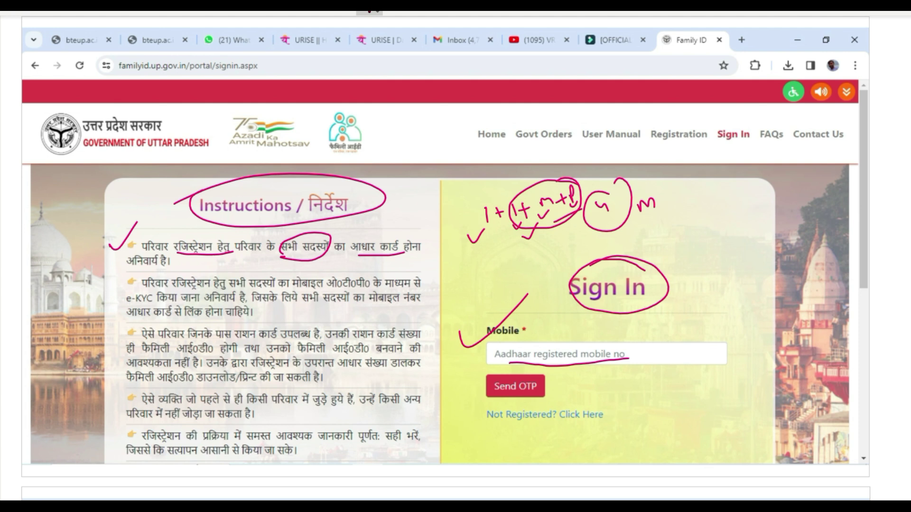
Step: Tick the second instruction and underline its e-KYC, members' mobile number and Aadhaar linking phrases
{"action": "left_click_drag", "start_coordinate": [115, 284], "coordinate": [131, 281]}
{"action": "left_click_drag", "start_coordinate": [123, 306], "coordinate": [207, 298]}
{"action": "left_click_drag", "start_coordinate": [323, 307], "coordinate": [401, 305]}
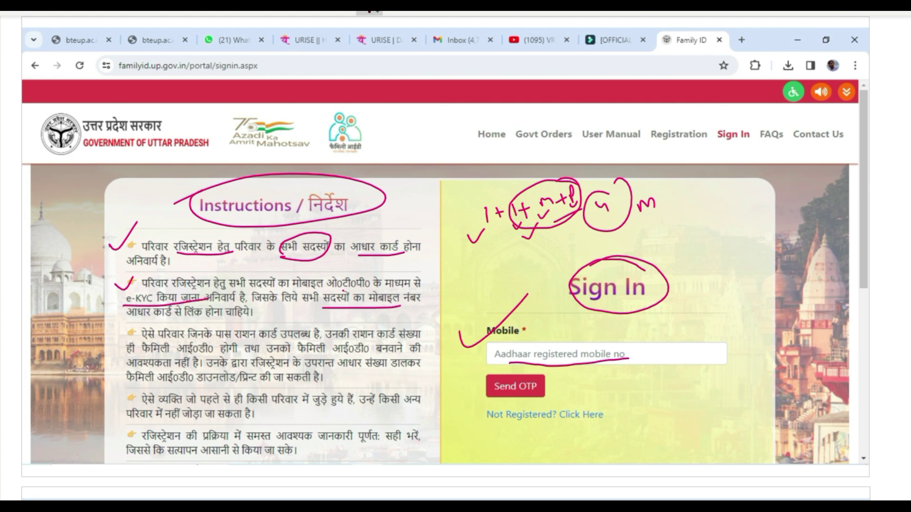
{"action": "left_click_drag", "start_coordinate": [144, 327], "coordinate": [231, 322]}
Step: Tick the third instruction and underline its ration card and Family ID phrases
{"action": "left_click_drag", "start_coordinate": [113, 336], "coordinate": [132, 331]}
{"action": "left_click_drag", "start_coordinate": [247, 337], "coordinate": [390, 338]}
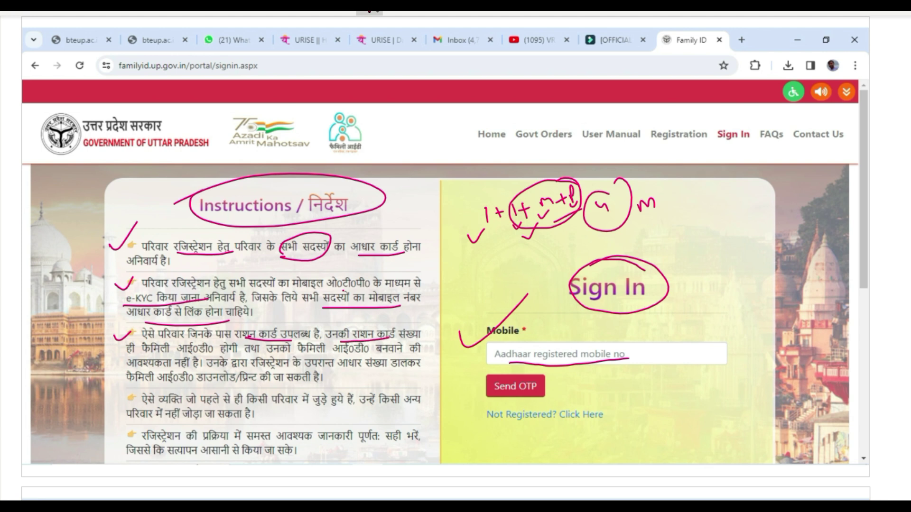
{"action": "left_click_drag", "start_coordinate": [152, 354], "coordinate": [221, 350]}
{"action": "left_click_drag", "start_coordinate": [12, 336], "coordinate": [9, 344]}
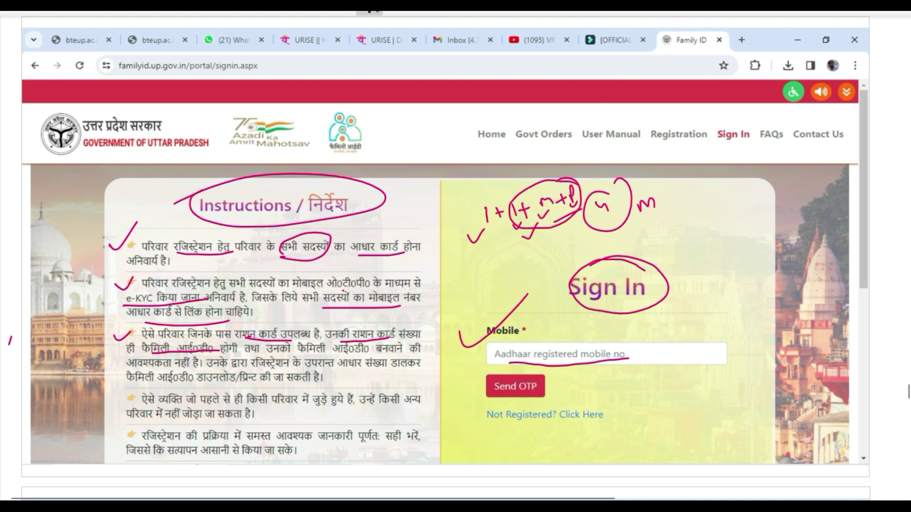
Step: Handwrite "राशन कार्ड" above the Sign In form, underline it and add an arrow pointing to it
{"action": "mouse_move", "coordinate": [690, 219]}
{"action": "left_mouse_down"}
{"action": "mouse_move", "coordinate": [680, 235]}
{"action": "mouse_move", "coordinate": [688, 241]}
{"action": "left_mouse_up"}
{"action": "mouse_move", "coordinate": [694, 218]}
{"action": "left_mouse_down"}
{"action": "mouse_move", "coordinate": [694, 238]}
{"action": "mouse_move", "coordinate": [714, 212]}
{"action": "left_mouse_up"}
{"action": "left_click_drag", "start_coordinate": [699, 213], "coordinate": [711, 235]}
{"action": "mouse_move", "coordinate": [716, 213]}
{"action": "left_mouse_down"}
{"action": "mouse_move", "coordinate": [716, 232]}
{"action": "mouse_move", "coordinate": [723, 222]}
{"action": "left_mouse_up"}
{"action": "left_click_drag", "start_coordinate": [734, 203], "coordinate": [735, 233]}
{"action": "mouse_move", "coordinate": [675, 219]}
{"action": "left_mouse_down"}
{"action": "mouse_move", "coordinate": [749, 194]}
{"action": "mouse_move", "coordinate": [770, 207]}
{"action": "left_mouse_up"}
{"action": "left_click_drag", "start_coordinate": [776, 189], "coordinate": [784, 203]}
{"action": "left_click_drag", "start_coordinate": [774, 183], "coordinate": [774, 169]}
{"action": "left_click_drag", "start_coordinate": [775, 173], "coordinate": [786, 165]}
{"action": "left_click_drag", "start_coordinate": [755, 193], "coordinate": [781, 181]}
{"action": "left_click_drag", "start_coordinate": [793, 167], "coordinate": [793, 226]}
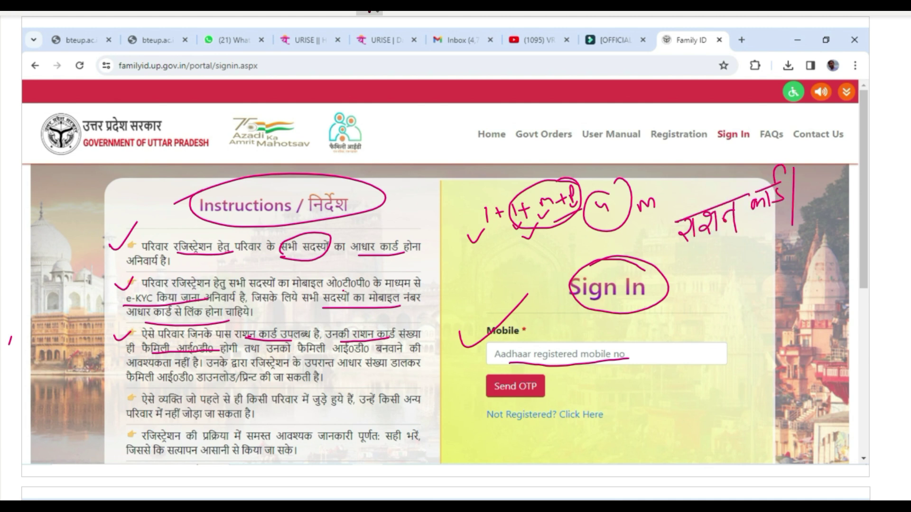
{"action": "mouse_move", "coordinate": [689, 259]}
{"action": "left_mouse_down"}
{"action": "mouse_move", "coordinate": [825, 203]}
{"action": "mouse_move", "coordinate": [849, 176]}
{"action": "mouse_move", "coordinate": [825, 191]}
{"action": "left_mouse_up"}
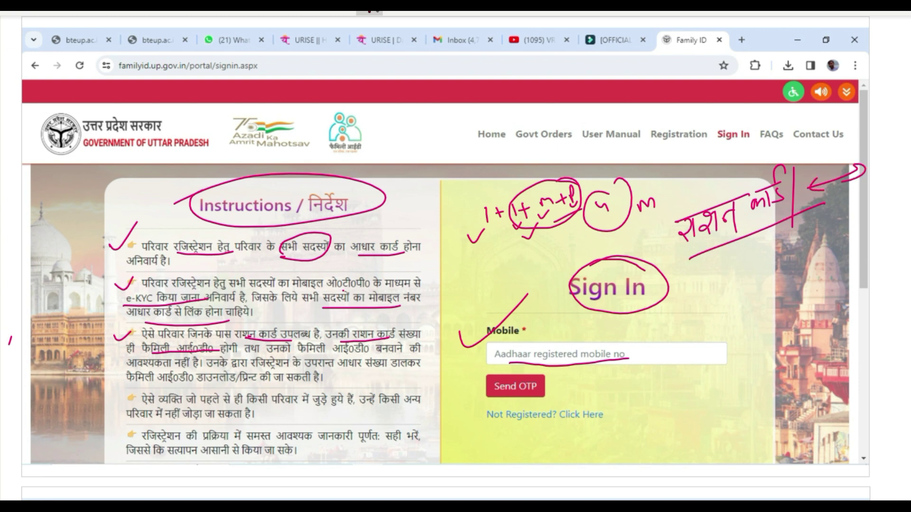
Step: Handwrite "12" above the ration card note, circle it and add a tick
{"action": "left_click_drag", "start_coordinate": [684, 183], "coordinate": [688, 203]}
{"action": "left_click_drag", "start_coordinate": [689, 187], "coordinate": [710, 197]}
{"action": "mouse_move", "coordinate": [703, 171]}
{"action": "left_mouse_down"}
{"action": "mouse_move", "coordinate": [672, 188]}
{"action": "mouse_move", "coordinate": [704, 172]}
{"action": "mouse_move", "coordinate": [726, 180]}
{"action": "mouse_move", "coordinate": [742, 168]}
{"action": "left_mouse_up"}
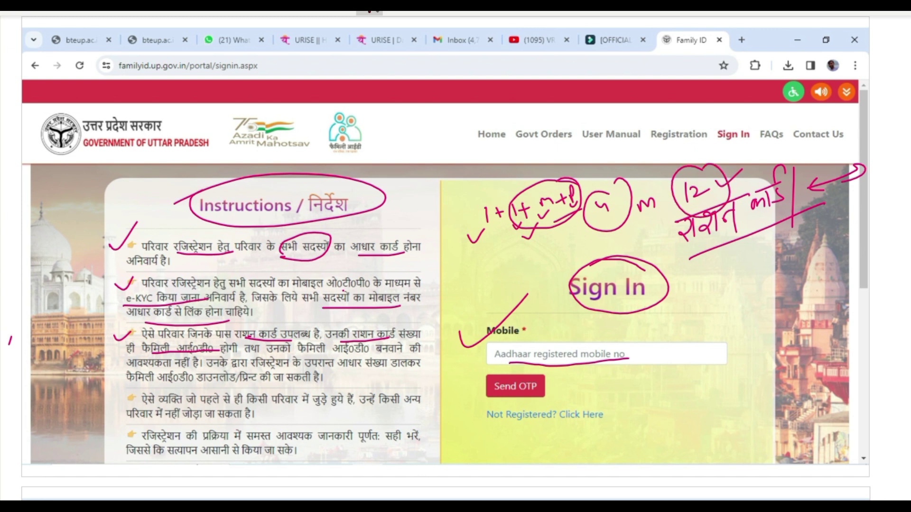
Step: Handwrite a note starting with "family" beneath the ration card note, tick both notes and re-circle the "12"
{"action": "mouse_move", "coordinate": [714, 257]}
{"action": "left_mouse_down"}
{"action": "mouse_move", "coordinate": [708, 281]}
{"action": "mouse_move", "coordinate": [726, 248]}
{"action": "left_mouse_up"}
{"action": "mouse_move", "coordinate": [705, 270]}
{"action": "left_mouse_down"}
{"action": "mouse_move", "coordinate": [751, 254]}
{"action": "mouse_move", "coordinate": [768, 229]}
{"action": "mouse_move", "coordinate": [782, 246]}
{"action": "mouse_move", "coordinate": [807, 233]}
{"action": "left_mouse_up"}
{"action": "left_click", "coordinate": [754, 252]}
{"action": "left_click_drag", "start_coordinate": [798, 244], "coordinate": [829, 226]}
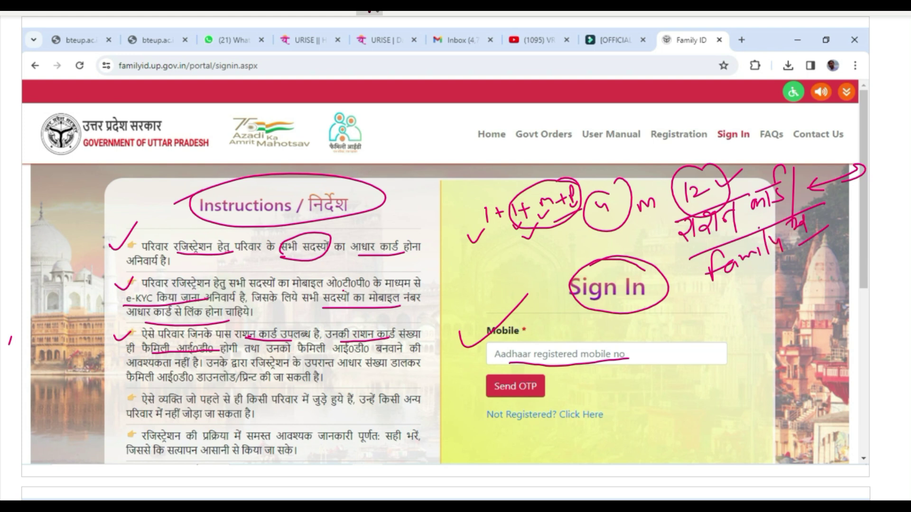
{"action": "left_click_drag", "start_coordinate": [653, 237], "coordinate": [673, 226]}
{"action": "mouse_move", "coordinate": [697, 167]}
{"action": "left_mouse_down"}
{"action": "mouse_move", "coordinate": [686, 168]}
{"action": "mouse_move", "coordinate": [698, 214]}
{"action": "mouse_move", "coordinate": [691, 165]}
{"action": "mouse_move", "coordinate": [677, 176]}
{"action": "left_mouse_up"}
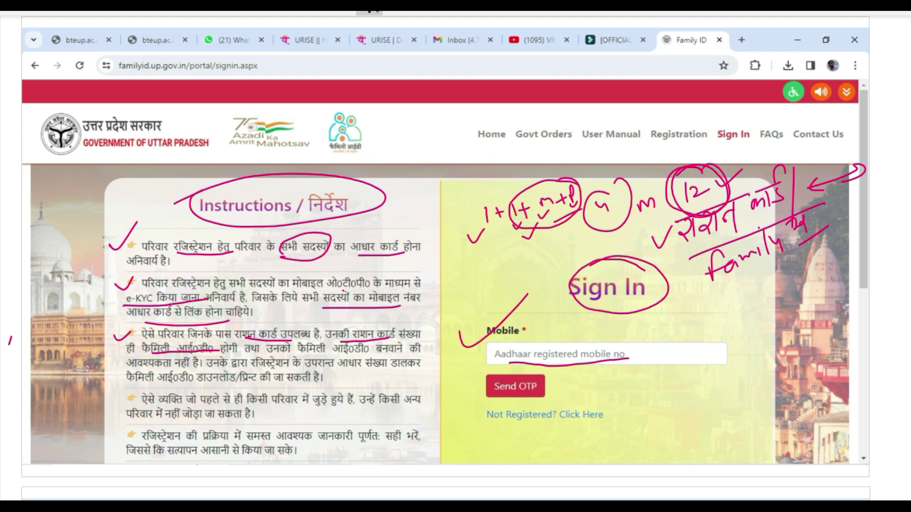
{"action": "left_click_drag", "start_coordinate": [686, 243], "coordinate": [672, 258]}
{"action": "left_click_drag", "start_coordinate": [685, 269], "coordinate": [708, 252]}
Step: Underline the not-required, Aadhaar number and download/print phrases of the third instruction and bracket the paragraph
{"action": "left_click_drag", "start_coordinate": [153, 372], "coordinate": [183, 370]}
{"action": "left_click_drag", "start_coordinate": [340, 370], "coordinate": [411, 375]}
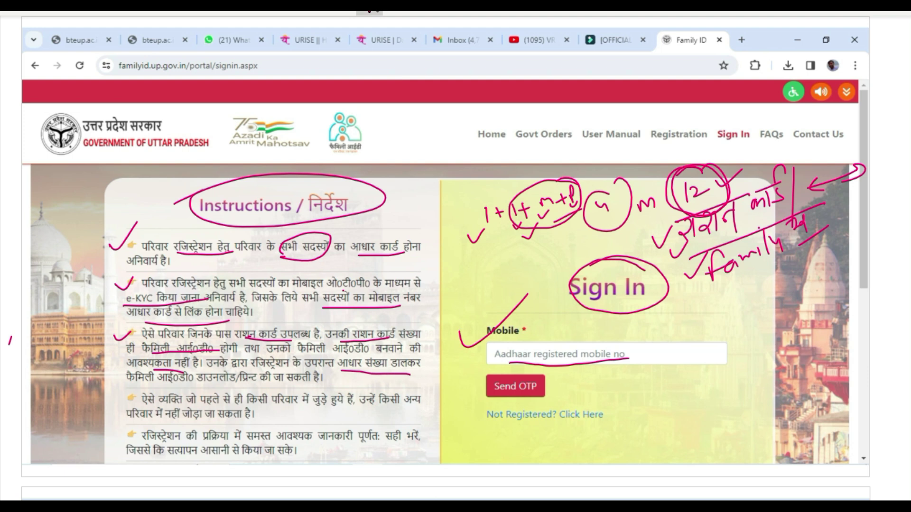
{"action": "left_click_drag", "start_coordinate": [153, 385], "coordinate": [307, 388]}
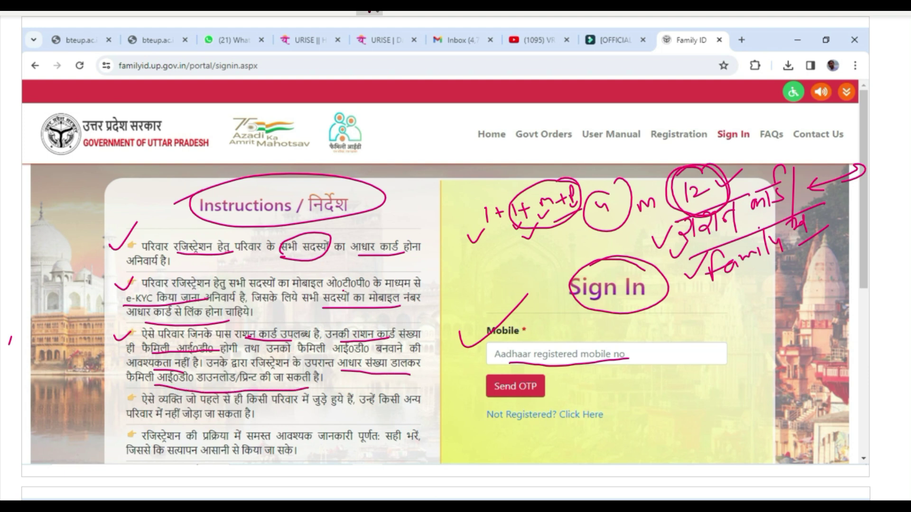
{"action": "left_click_drag", "start_coordinate": [424, 320], "coordinate": [421, 379]}
Step: Tick the fourth instruction, underline its key phrases and bracket it with an arrow
{"action": "left_click_drag", "start_coordinate": [115, 396], "coordinate": [133, 395]}
{"action": "left_click_drag", "start_coordinate": [282, 413], "coordinate": [389, 406]}
{"action": "left_click_drag", "start_coordinate": [162, 422], "coordinate": [249, 421]}
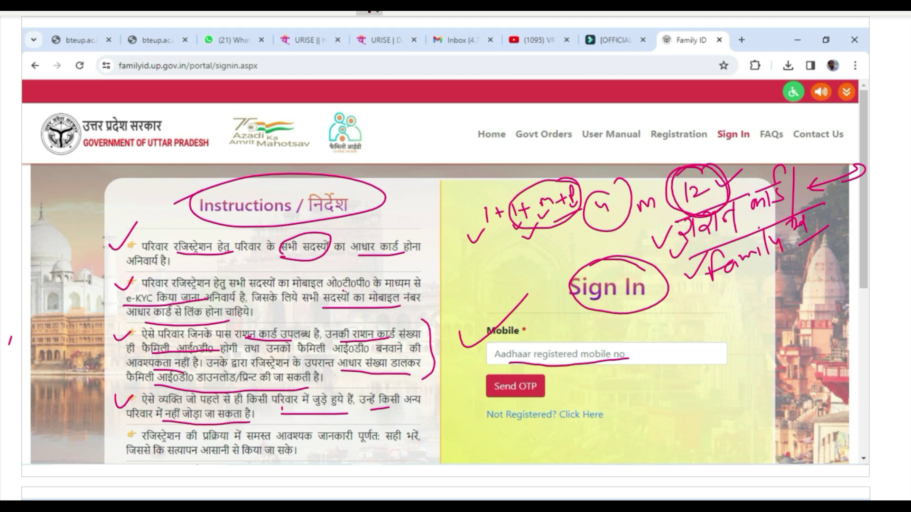
{"action": "mouse_move", "coordinate": [425, 387]}
{"action": "left_mouse_down"}
{"action": "mouse_move", "coordinate": [432, 392]}
{"action": "mouse_move", "coordinate": [417, 421]}
{"action": "mouse_move", "coordinate": [432, 406]}
{"action": "mouse_move", "coordinate": [448, 408]}
{"action": "left_mouse_up"}
Step: Tick the fifth instruction, underline "जानकारी पूर्णत:" and its closing phrase, and add a tick at its end
{"action": "left_click_drag", "start_coordinate": [120, 437], "coordinate": [143, 432]}
{"action": "left_click_drag", "start_coordinate": [312, 446], "coordinate": [382, 445]}
{"action": "left_click_drag", "start_coordinate": [180, 464], "coordinate": [301, 458]}
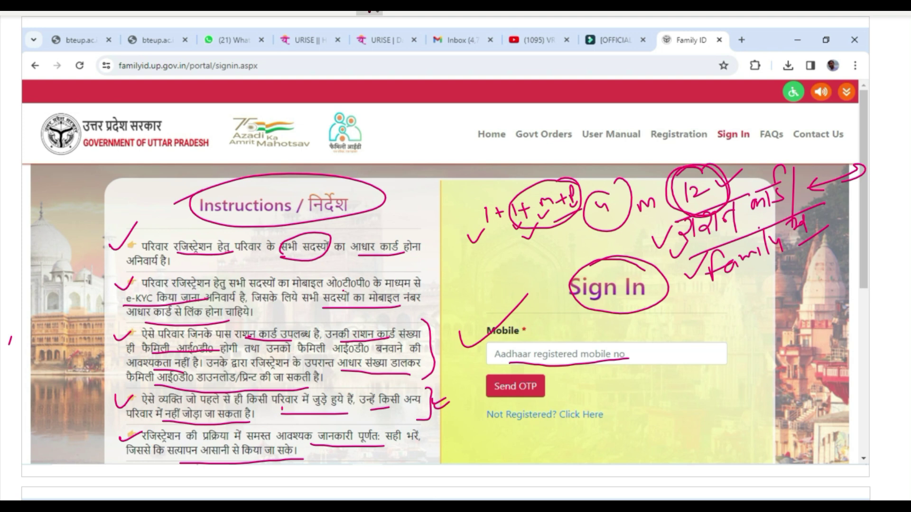
{"action": "left_click_drag", "start_coordinate": [373, 458], "coordinate": [395, 452]}
Step: Tick Sign In, the mobile field and Send OTP, bracket the form and handwrite a double-underlined "Registered" beside it
{"action": "left_click_drag", "start_coordinate": [661, 308], "coordinate": [715, 303]}
{"action": "left_click_drag", "start_coordinate": [473, 355], "coordinate": [502, 343]}
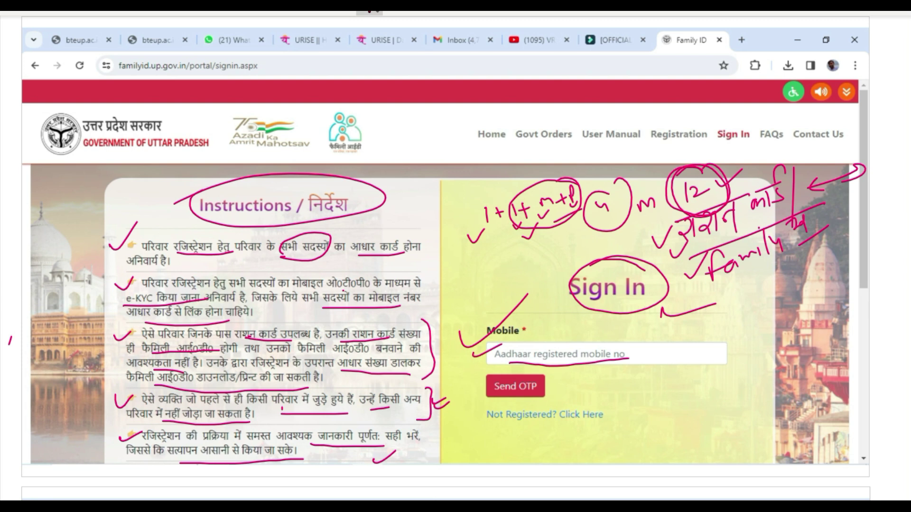
{"action": "left_click_drag", "start_coordinate": [474, 377], "coordinate": [494, 379]}
{"action": "mouse_move", "coordinate": [632, 323]}
{"action": "left_mouse_down"}
{"action": "mouse_move", "coordinate": [645, 348]}
{"action": "mouse_move", "coordinate": [605, 382]}
{"action": "left_mouse_up"}
{"action": "mouse_move", "coordinate": [679, 338]}
{"action": "left_mouse_down"}
{"action": "mouse_move", "coordinate": [677, 366]}
{"action": "mouse_move", "coordinate": [705, 354]}
{"action": "mouse_move", "coordinate": [711, 371]}
{"action": "mouse_move", "coordinate": [736, 333]}
{"action": "mouse_move", "coordinate": [743, 342]}
{"action": "left_mouse_up"}
{"action": "mouse_move", "coordinate": [733, 353]}
{"action": "left_mouse_down"}
{"action": "mouse_move", "coordinate": [776, 337]}
{"action": "mouse_move", "coordinate": [771, 369]}
{"action": "left_mouse_up"}
{"action": "mouse_move", "coordinate": [732, 373]}
{"action": "left_mouse_down"}
{"action": "mouse_move", "coordinate": [776, 370]}
{"action": "mouse_move", "coordinate": [765, 377]}
{"action": "left_mouse_up"}
Step: Handwrite a circled "New" below the registered note and mark the "Not Registered? Click Here" link
{"action": "mouse_move", "coordinate": [658, 408]}
{"action": "left_mouse_down"}
{"action": "mouse_move", "coordinate": [675, 394]}
{"action": "mouse_move", "coordinate": [694, 407]}
{"action": "mouse_move", "coordinate": [710, 404]}
{"action": "left_mouse_up"}
{"action": "mouse_move", "coordinate": [678, 380]}
{"action": "left_mouse_down"}
{"action": "mouse_move", "coordinate": [713, 365]}
{"action": "mouse_move", "coordinate": [636, 451]}
{"action": "left_mouse_up"}
{"action": "left_click_drag", "start_coordinate": [673, 405], "coordinate": [688, 379]}
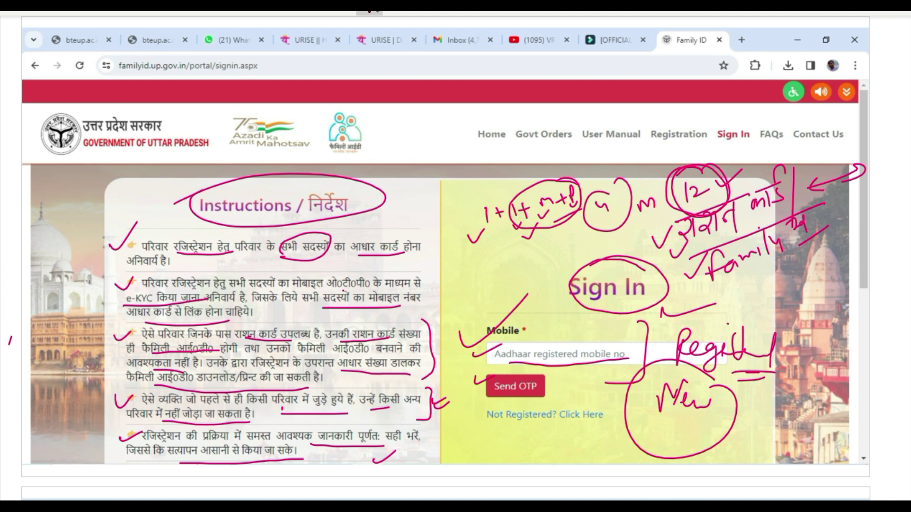
{"action": "mouse_move", "coordinate": [479, 429]}
{"action": "left_mouse_down"}
{"action": "mouse_move", "coordinate": [536, 437]}
{"action": "mouse_move", "coordinate": [615, 432]}
{"action": "mouse_move", "coordinate": [580, 399]}
{"action": "mouse_move", "coordinate": [484, 403]}
{"action": "mouse_move", "coordinate": [515, 437]}
{"action": "mouse_move", "coordinate": [615, 430]}
{"action": "mouse_move", "coordinate": [540, 393]}
{"action": "mouse_move", "coordinate": [482, 427]}
{"action": "mouse_move", "coordinate": [586, 446]}
{"action": "mouse_move", "coordinate": [553, 387]}
{"action": "mouse_move", "coordinate": [496, 385]}
{"action": "left_mouse_up"}
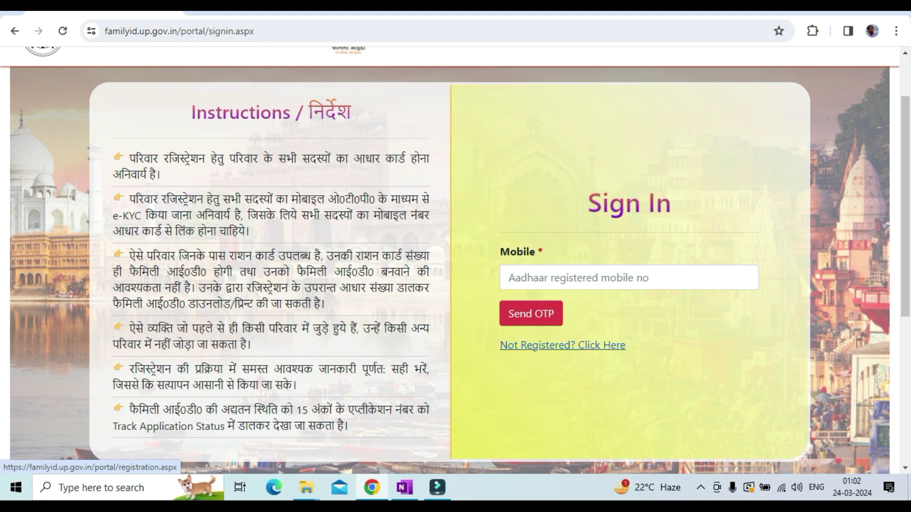
Step: In Chrome, view the Family ID portal's new-user registration form and the mobile number field of its sign-in form
{"action": "left_click", "coordinate": [562, 345]}
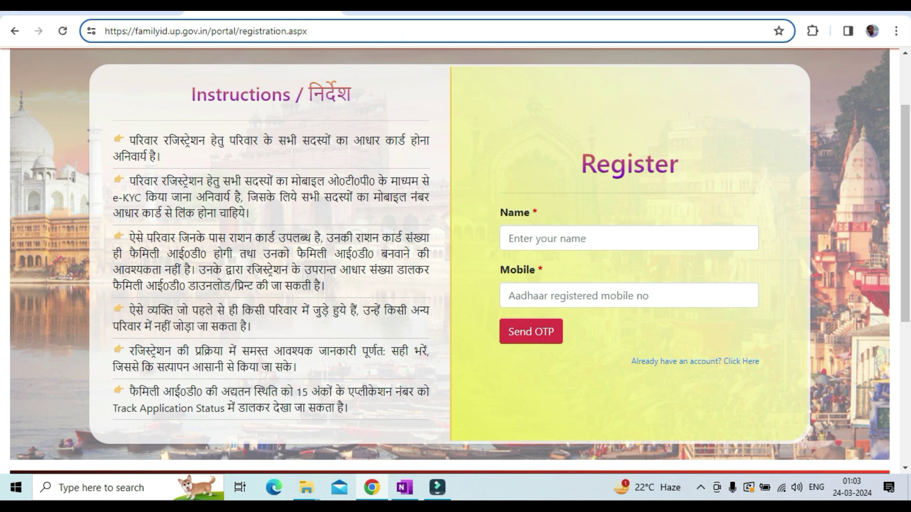
{"action": "key", "text": "Return"}
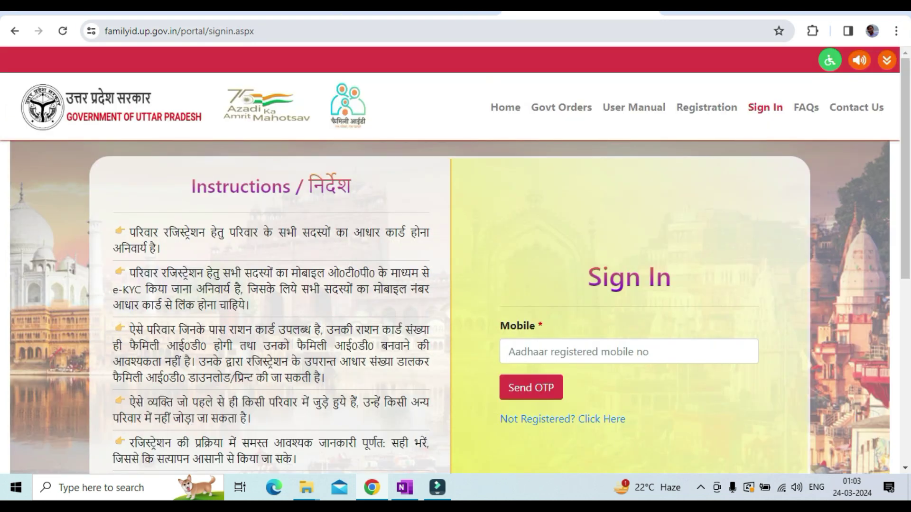
{"action": "left_click", "coordinate": [629, 352]}
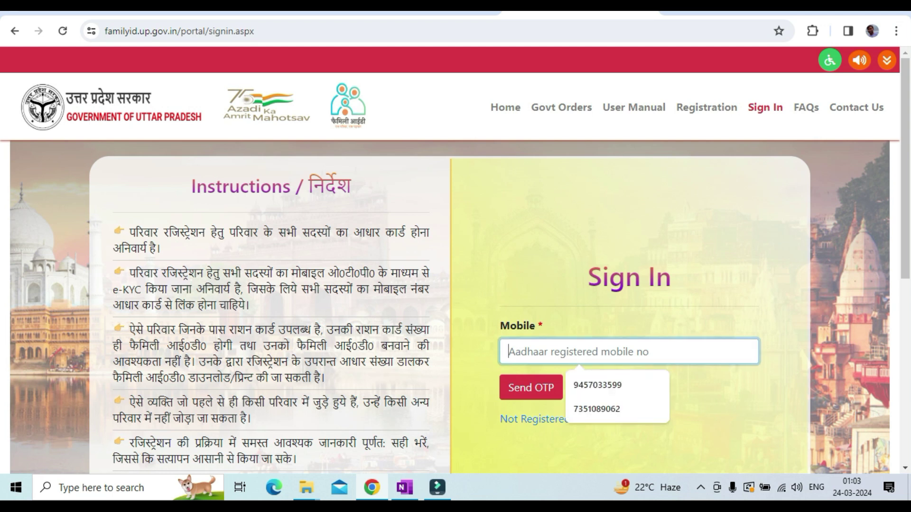
{"action": "left_click", "coordinate": [702, 403]}
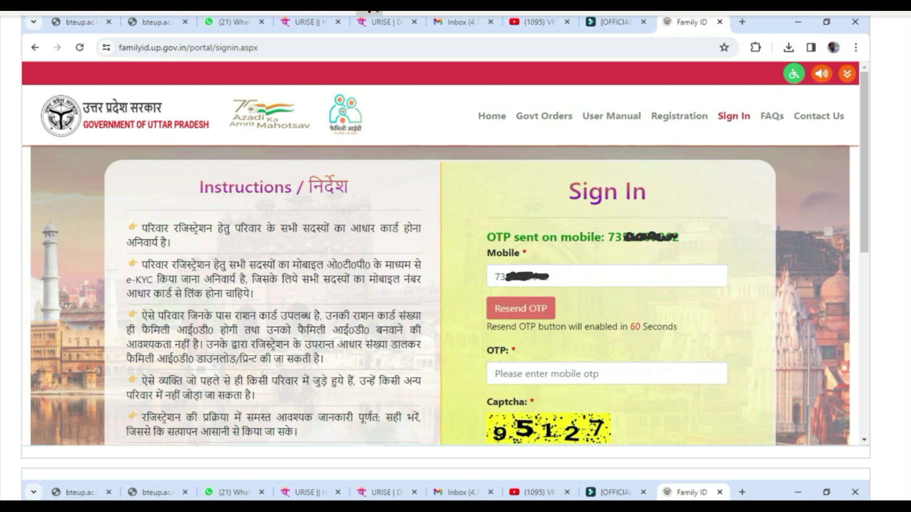
Step: Back in OneNote, underline the OTP field on the OTP-sent screenshot, tick the Captcha label and circle the captcha image
{"action": "left_click_drag", "start_coordinate": [495, 374], "coordinate": [567, 369]}
{"action": "left_click_drag", "start_coordinate": [474, 406], "coordinate": [491, 397]}
{"action": "mouse_move", "coordinate": [624, 418]}
{"action": "left_mouse_down"}
{"action": "mouse_move", "coordinate": [504, 411]}
{"action": "mouse_move", "coordinate": [521, 442]}
{"action": "mouse_move", "coordinate": [616, 420]}
{"action": "mouse_move", "coordinate": [579, 403]}
{"action": "left_mouse_up"}
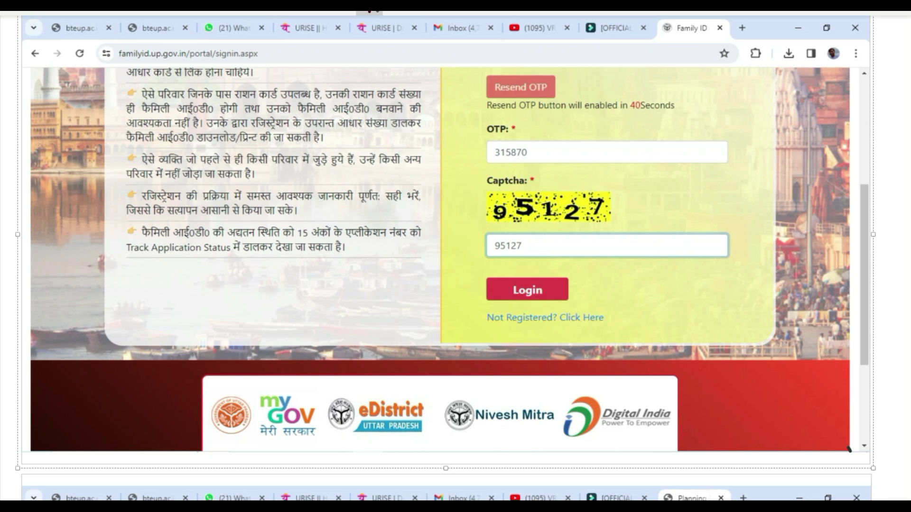
Step: Circle the Login button on the sign-in screenshot, then tick Welcome and circle the account name and Logout on the Aadhaar-entry screenshot
{"action": "mouse_move", "coordinate": [547, 290]}
{"action": "left_mouse_down"}
{"action": "mouse_move", "coordinate": [583, 276]}
{"action": "mouse_move", "coordinate": [496, 284]}
{"action": "mouse_move", "coordinate": [593, 292]}
{"action": "mouse_move", "coordinate": [531, 276]}
{"action": "left_mouse_up"}
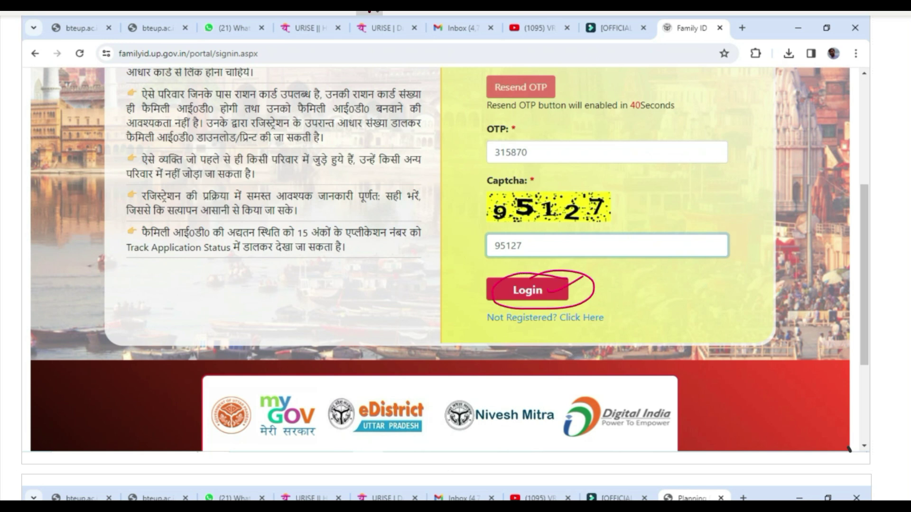
{"action": "key", "text": "Page_Down"}
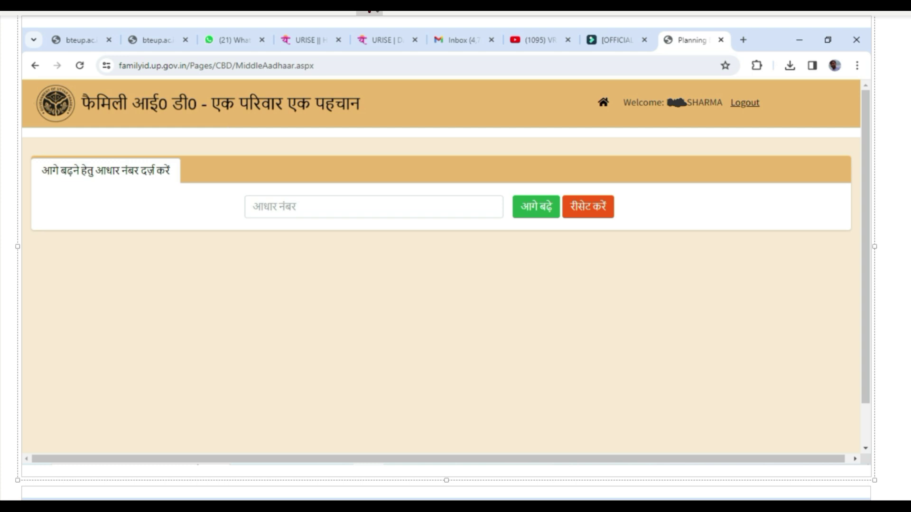
{"action": "left_click_drag", "start_coordinate": [625, 115], "coordinate": [645, 109]}
{"action": "mouse_move", "coordinate": [721, 87]}
{"action": "left_mouse_down"}
{"action": "mouse_move", "coordinate": [667, 93]}
{"action": "mouse_move", "coordinate": [711, 126]}
{"action": "mouse_move", "coordinate": [717, 85]}
{"action": "mouse_move", "coordinate": [775, 95]}
{"action": "mouse_move", "coordinate": [771, 107]}
{"action": "mouse_move", "coordinate": [790, 100]}
{"action": "left_mouse_up"}
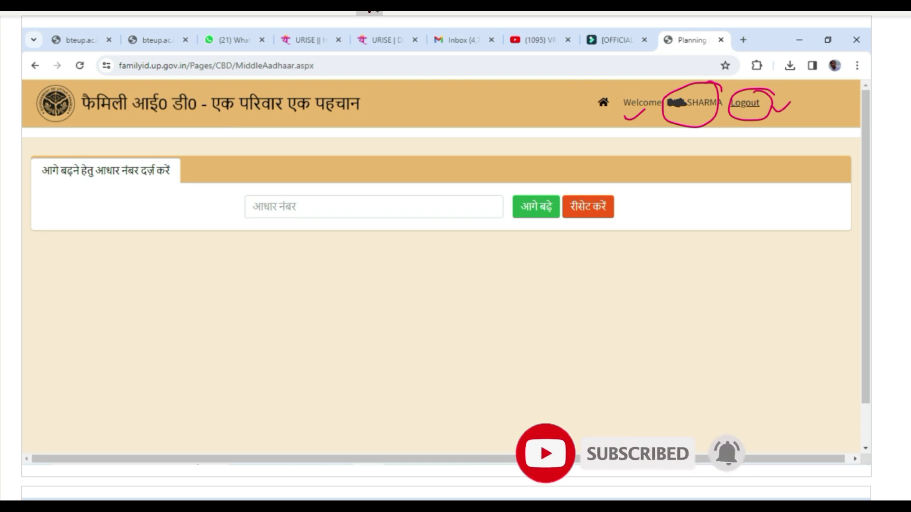
Step: Underline the Aadhaar heading, draw an arrow in the Aadhaar number field with "123" above it, and circle and tick the आगे बढ़े button
{"action": "left_click_drag", "start_coordinate": [65, 184], "coordinate": [122, 180]}
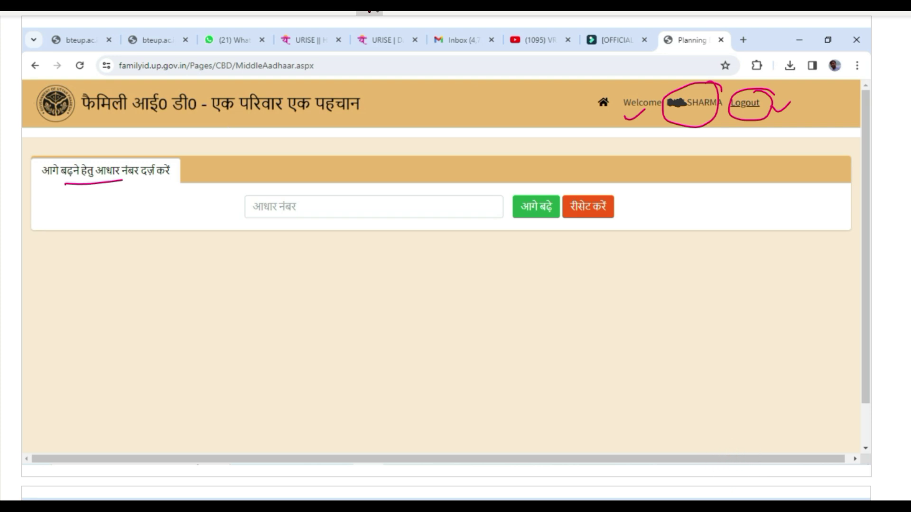
{"action": "left_click_drag", "start_coordinate": [255, 207], "coordinate": [369, 201]}
{"action": "left_click_drag", "start_coordinate": [260, 198], "coordinate": [264, 217]}
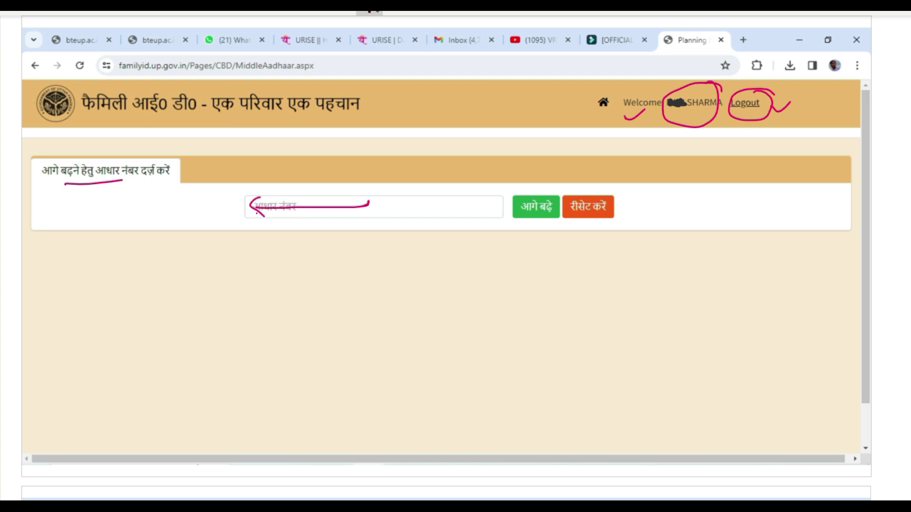
{"action": "left_click_drag", "start_coordinate": [265, 184], "coordinate": [266, 202]}
{"action": "left_click_drag", "start_coordinate": [274, 188], "coordinate": [301, 199]}
{"action": "left_click_drag", "start_coordinate": [314, 195], "coordinate": [337, 195]}
{"action": "mouse_move", "coordinate": [546, 182]}
{"action": "left_mouse_down"}
{"action": "mouse_move", "coordinate": [514, 195]}
{"action": "mouse_move", "coordinate": [554, 226]}
{"action": "mouse_move", "coordinate": [544, 185]}
{"action": "mouse_move", "coordinate": [590, 167]}
{"action": "left_mouse_up"}
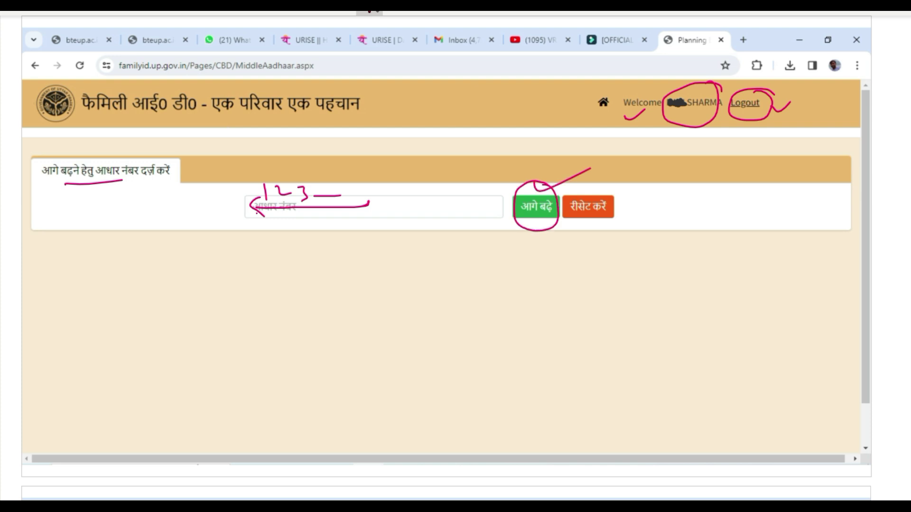
{"action": "mouse_move", "coordinate": [520, 235]}
{"action": "left_mouse_down"}
{"action": "mouse_move", "coordinate": [525, 247]}
{"action": "mouse_move", "coordinate": [549, 232]}
{"action": "left_mouse_up"}
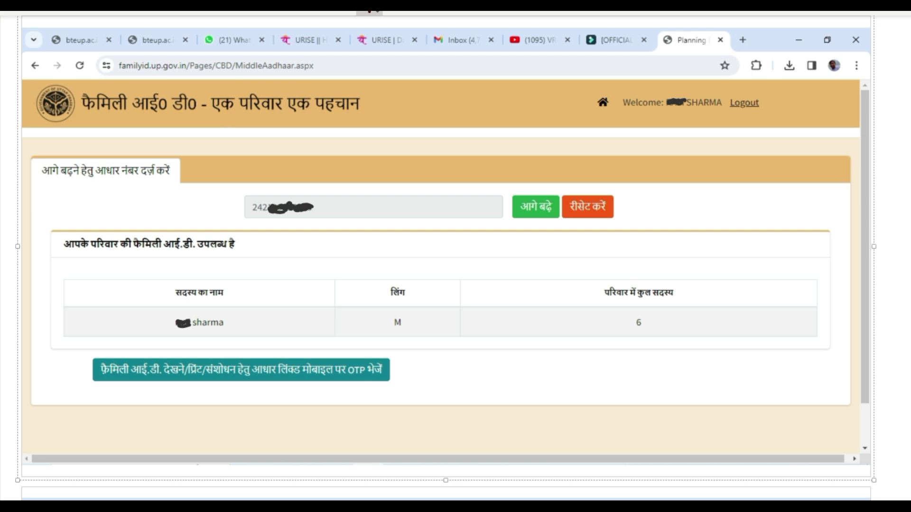
Step: On the screenshot showing the available Family ID, circle the member's name, gender and total family members, adding ticks beside the last two
{"action": "mouse_move", "coordinate": [664, 313]}
{"action": "left_mouse_down"}
{"action": "mouse_move", "coordinate": [633, 303]}
{"action": "mouse_move", "coordinate": [713, 287]}
{"action": "left_mouse_up"}
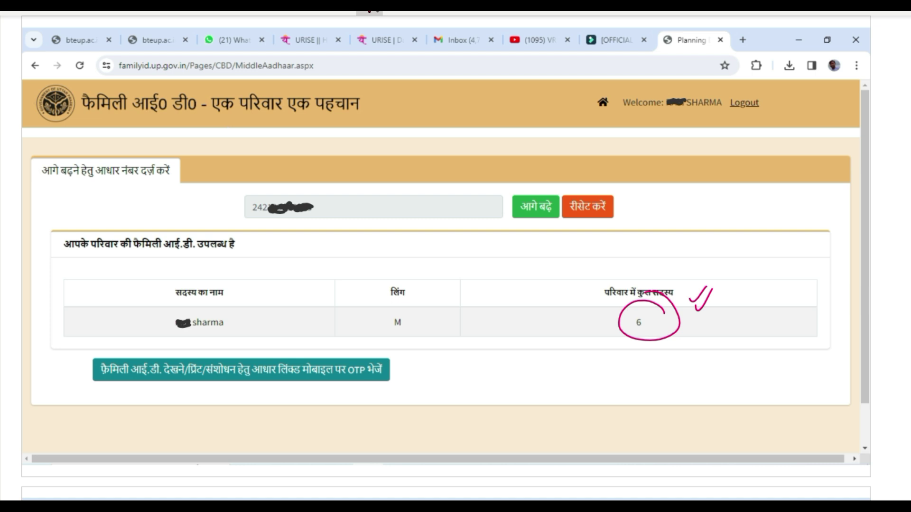
{"action": "left_click_drag", "start_coordinate": [583, 327], "coordinate": [615, 312]}
{"action": "mouse_move", "coordinate": [407, 311]}
{"action": "left_mouse_down"}
{"action": "mouse_move", "coordinate": [385, 317]}
{"action": "mouse_move", "coordinate": [411, 309]}
{"action": "left_mouse_up"}
{"action": "left_click_drag", "start_coordinate": [189, 315], "coordinate": [221, 312]}
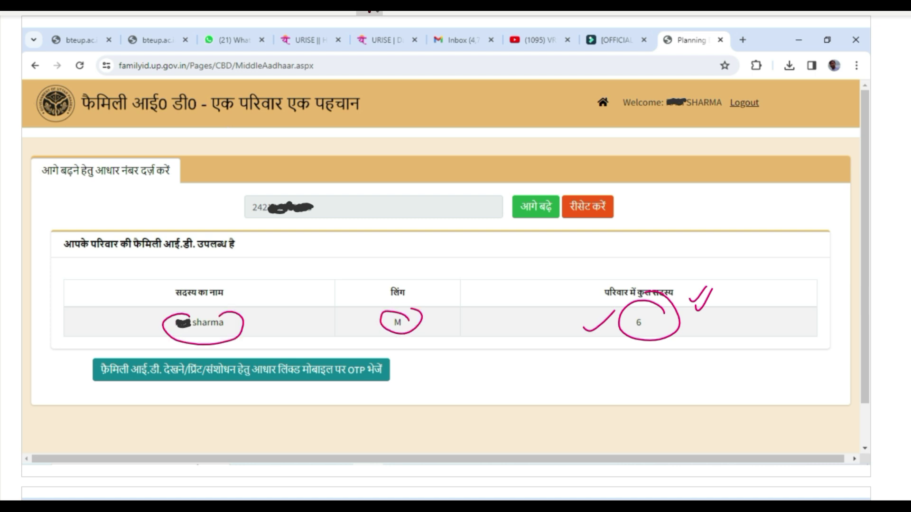
{"action": "left_click_drag", "start_coordinate": [427, 323], "coordinate": [455, 301]}
Step: Handwrite an underlined "Family mem" above the member table's total-members column and draw a downward arrow below it
{"action": "left_click_drag", "start_coordinate": [715, 227], "coordinate": [725, 194]}
{"action": "left_click_drag", "start_coordinate": [704, 221], "coordinate": [717, 214]}
{"action": "mouse_move", "coordinate": [726, 209]}
{"action": "left_mouse_down"}
{"action": "mouse_move", "coordinate": [734, 216]}
{"action": "mouse_move", "coordinate": [775, 195]}
{"action": "mouse_move", "coordinate": [787, 211]}
{"action": "mouse_move", "coordinate": [801, 177]}
{"action": "mouse_move", "coordinate": [823, 162]}
{"action": "left_mouse_up"}
{"action": "left_click", "coordinate": [763, 195]}
{"action": "left_click_drag", "start_coordinate": [747, 234], "coordinate": [829, 192]}
{"action": "mouse_move", "coordinate": [776, 232]}
{"action": "left_mouse_down"}
{"action": "mouse_move", "coordinate": [777, 269]}
{"action": "mouse_move", "coordinate": [791, 249]}
{"action": "left_mouse_up"}
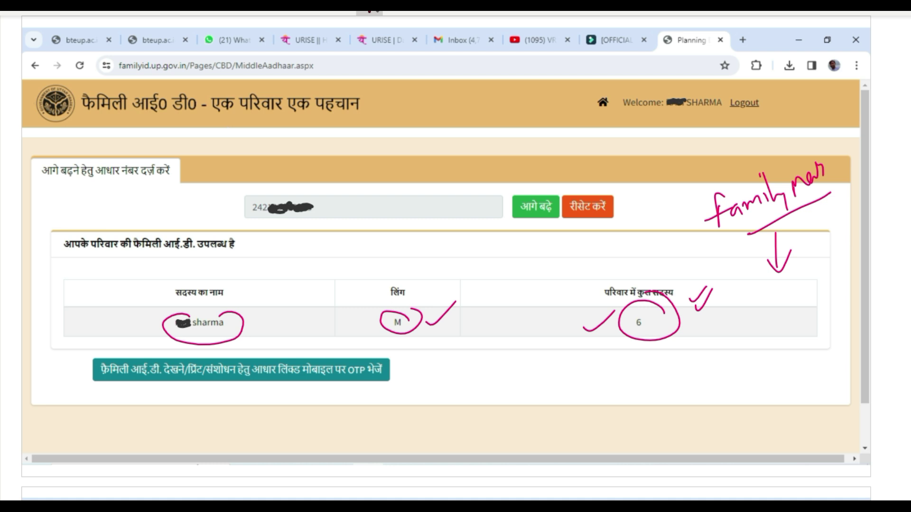
Step: Handwrite "Father" below the arrow and point it to the Hindi word "मुखिया" with lines above and below it
{"action": "mouse_move", "coordinate": [744, 290]}
{"action": "left_mouse_down"}
{"action": "mouse_move", "coordinate": [739, 316]}
{"action": "mouse_move", "coordinate": [749, 289]}
{"action": "left_mouse_up"}
{"action": "mouse_move", "coordinate": [734, 304]}
{"action": "left_mouse_down"}
{"action": "mouse_move", "coordinate": [754, 298]}
{"action": "mouse_move", "coordinate": [761, 306]}
{"action": "left_mouse_up"}
{"action": "mouse_move", "coordinate": [760, 296]}
{"action": "left_mouse_down"}
{"action": "mouse_move", "coordinate": [773, 286]}
{"action": "mouse_move", "coordinate": [781, 314]}
{"action": "left_mouse_up"}
{"action": "left_click_drag", "start_coordinate": [780, 300], "coordinate": [796, 291]}
{"action": "mouse_move", "coordinate": [773, 310]}
{"action": "left_mouse_down"}
{"action": "mouse_move", "coordinate": [795, 303]}
{"action": "mouse_move", "coordinate": [828, 270]}
{"action": "mouse_move", "coordinate": [836, 296]}
{"action": "left_mouse_up"}
{"action": "mouse_move", "coordinate": [847, 271]}
{"action": "left_mouse_down"}
{"action": "mouse_move", "coordinate": [837, 314]}
{"action": "mouse_move", "coordinate": [823, 310]}
{"action": "left_mouse_up"}
{"action": "mouse_move", "coordinate": [845, 280]}
{"action": "left_mouse_down"}
{"action": "mouse_move", "coordinate": [860, 264]}
{"action": "mouse_move", "coordinate": [864, 271]}
{"action": "left_mouse_up"}
{"action": "left_click_drag", "start_coordinate": [840, 266], "coordinate": [850, 287]}
{"action": "left_click_drag", "start_coordinate": [814, 256], "coordinate": [883, 236]}
{"action": "left_click_drag", "start_coordinate": [862, 296], "coordinate": [891, 281]}
Step: Tick the "Father" note, handwrite an underlined "moth" and a short Hindi line beneath it, and end the list with a downward arrow
{"action": "left_click_drag", "start_coordinate": [721, 300], "coordinate": [739, 295]}
{"action": "left_click_drag", "start_coordinate": [728, 332], "coordinate": [772, 333]}
{"action": "mouse_move", "coordinate": [778, 323]}
{"action": "left_mouse_down"}
{"action": "mouse_move", "coordinate": [777, 331]}
{"action": "mouse_move", "coordinate": [810, 318]}
{"action": "left_mouse_up"}
{"action": "left_click_drag", "start_coordinate": [799, 330], "coordinate": [818, 322]}
{"action": "left_click_drag", "start_coordinate": [739, 351], "coordinate": [815, 326]}
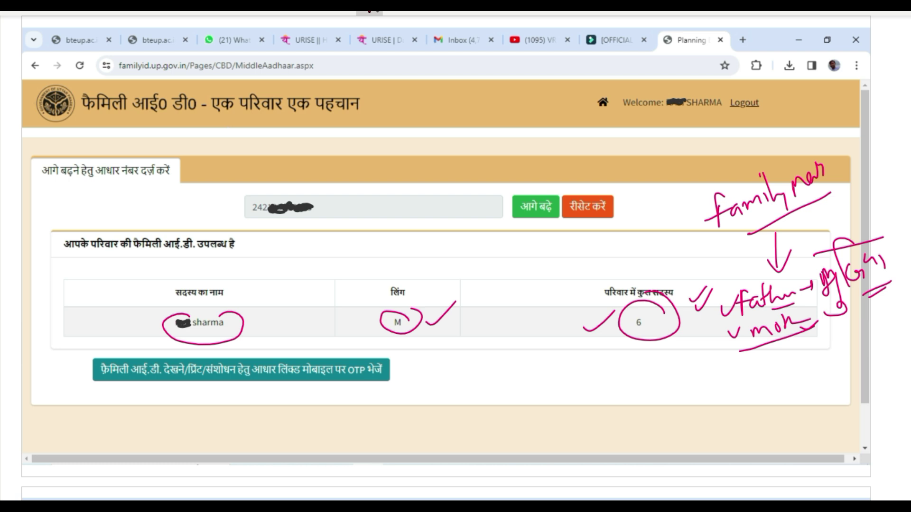
{"action": "left_click_drag", "start_coordinate": [728, 359], "coordinate": [765, 369]}
{"action": "left_click_drag", "start_coordinate": [750, 352], "coordinate": [847, 353]}
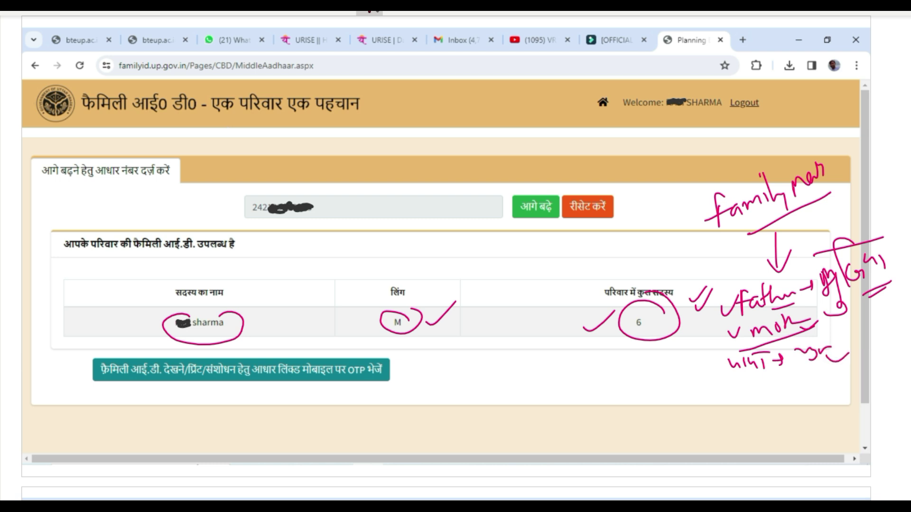
{"action": "left_click_drag", "start_coordinate": [759, 378], "coordinate": [759, 394]}
{"action": "left_click_drag", "start_coordinate": [751, 385], "coordinate": [768, 388]}
Step: Tick and underline the Send OTP button's text, circle संशोधन हेतु, and draw arrows leading to a handwritten note beside the button
{"action": "left_click_drag", "start_coordinate": [117, 378], "coordinate": [143, 366]}
{"action": "mouse_move", "coordinate": [220, 381]}
{"action": "left_mouse_down"}
{"action": "mouse_move", "coordinate": [257, 362]}
{"action": "mouse_move", "coordinate": [211, 379]}
{"action": "mouse_move", "coordinate": [299, 379]}
{"action": "left_mouse_up"}
{"action": "left_click_drag", "start_coordinate": [311, 380], "coordinate": [420, 372]}
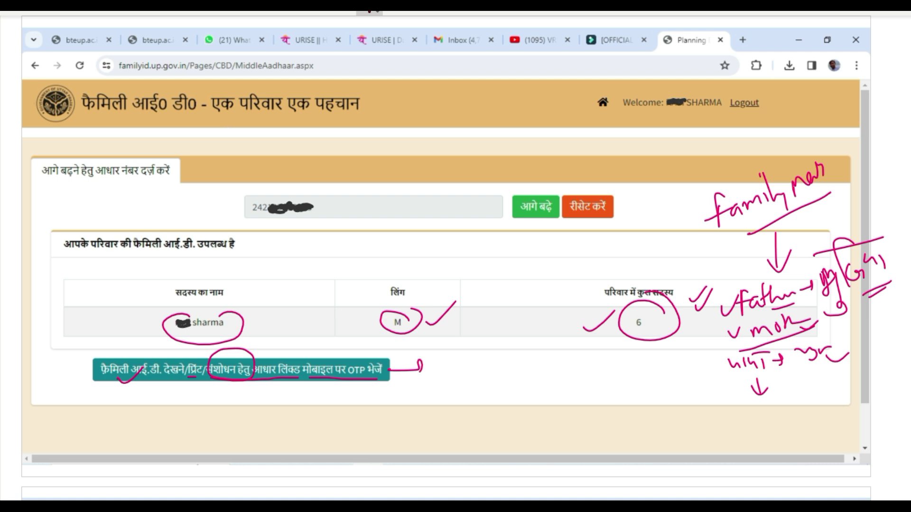
{"action": "left_click_drag", "start_coordinate": [412, 352], "coordinate": [415, 390]}
{"action": "mouse_move", "coordinate": [240, 382]}
{"action": "left_mouse_down"}
{"action": "mouse_move", "coordinate": [423, 397]}
{"action": "mouse_move", "coordinate": [418, 402]}
{"action": "left_mouse_up"}
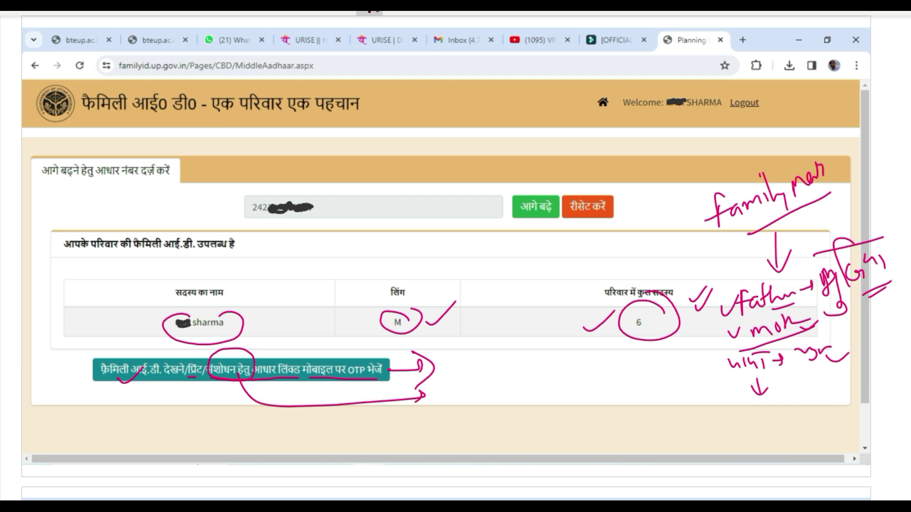
{"action": "mouse_move", "coordinate": [457, 362]}
{"action": "left_mouse_down"}
{"action": "mouse_move", "coordinate": [455, 380]}
{"action": "mouse_move", "coordinate": [465, 379]}
{"action": "left_mouse_up"}
{"action": "left_click_drag", "start_coordinate": [466, 369], "coordinate": [507, 367]}
{"action": "mouse_move", "coordinate": [501, 362]}
{"action": "left_mouse_down"}
{"action": "mouse_move", "coordinate": [502, 373]}
{"action": "mouse_move", "coordinate": [542, 358]}
{"action": "left_mouse_up"}
{"action": "mouse_move", "coordinate": [534, 360]}
{"action": "left_mouse_down"}
{"action": "mouse_move", "coordinate": [534, 375]}
{"action": "mouse_move", "coordinate": [545, 344]}
{"action": "mouse_move", "coordinate": [582, 366]}
{"action": "left_mouse_up"}
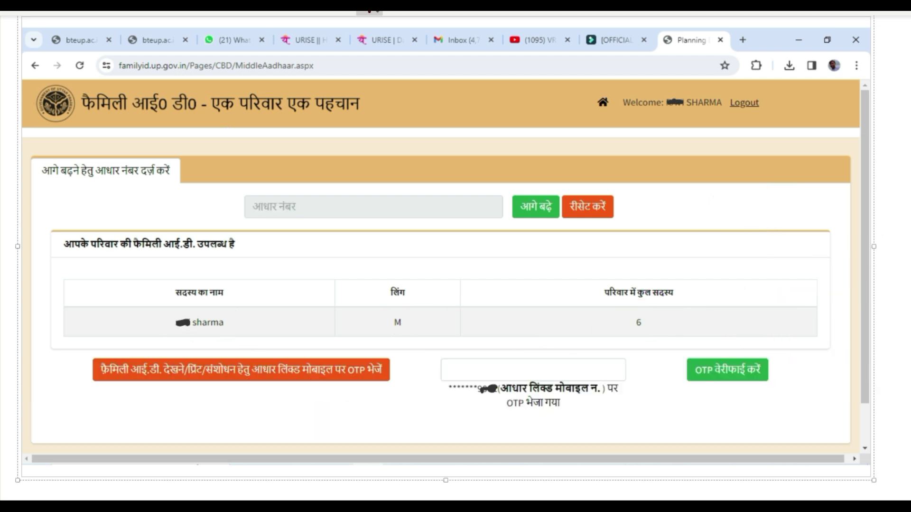
Step: On the OTP-sent screenshot, circle the masked mobile number, underline the Aadhaar-linked mobile message, and circle and tick OTP वेरीफाई करें
{"action": "mouse_move", "coordinate": [491, 375]}
{"action": "left_mouse_down"}
{"action": "mouse_move", "coordinate": [477, 373]}
{"action": "mouse_move", "coordinate": [482, 404]}
{"action": "mouse_move", "coordinate": [493, 375]}
{"action": "mouse_move", "coordinate": [544, 395]}
{"action": "mouse_move", "coordinate": [597, 395]}
{"action": "left_mouse_up"}
{"action": "left_click_drag", "start_coordinate": [519, 410], "coordinate": [569, 410]}
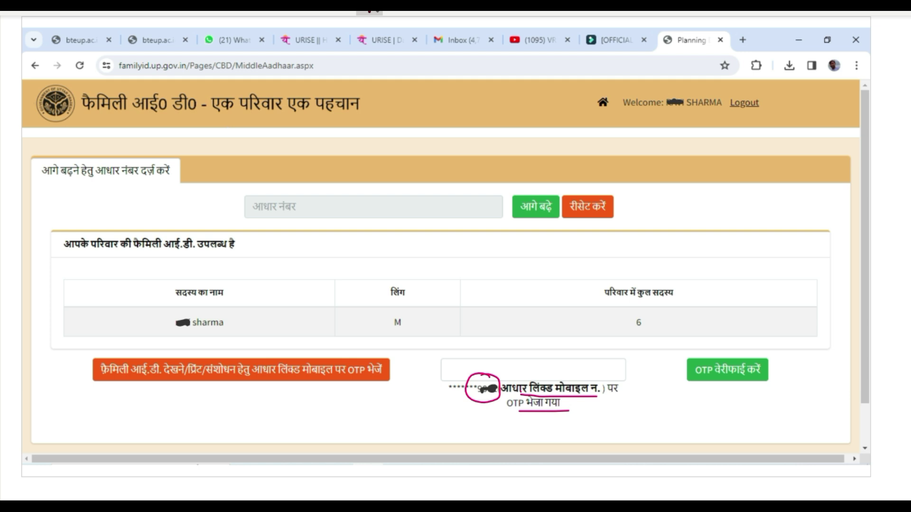
{"action": "mouse_move", "coordinate": [752, 358]}
{"action": "left_mouse_down"}
{"action": "mouse_move", "coordinate": [683, 365]}
{"action": "mouse_move", "coordinate": [759, 348]}
{"action": "mouse_move", "coordinate": [716, 348]}
{"action": "left_mouse_up"}
{"action": "left_click_drag", "start_coordinate": [519, 371], "coordinate": [580, 377]}
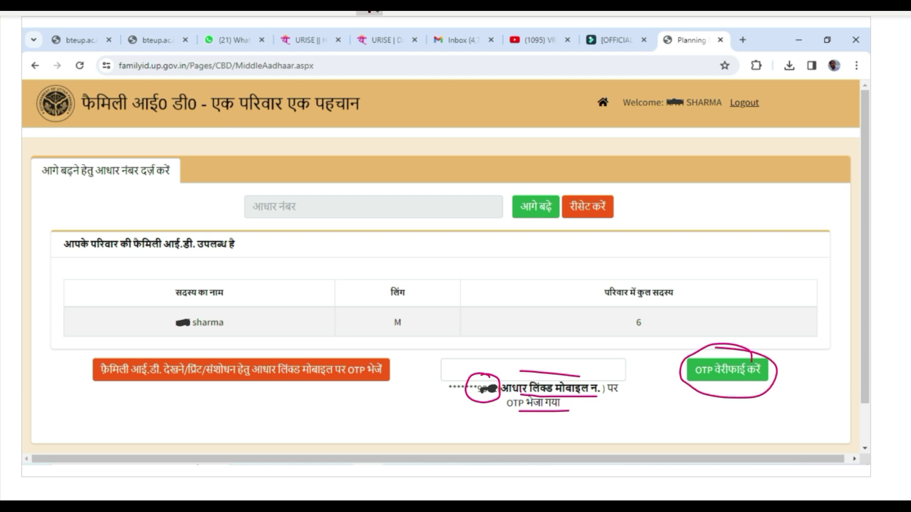
{"action": "left_click_drag", "start_coordinate": [655, 368], "coordinate": [709, 337]}
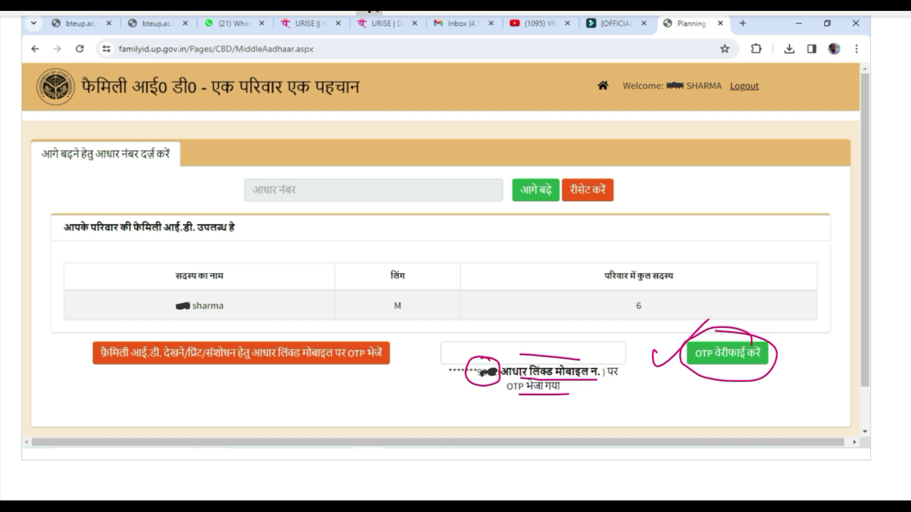
Step: Handwrite "12 digit" below the Send OTP button, circling the 12 and underlining "digit"
{"action": "left_click_drag", "start_coordinate": [292, 398], "coordinate": [295, 434]}
{"action": "mouse_move", "coordinate": [299, 408]}
{"action": "left_mouse_down"}
{"action": "mouse_move", "coordinate": [311, 425]}
{"action": "mouse_move", "coordinate": [329, 417]}
{"action": "left_mouse_up"}
{"action": "mouse_move", "coordinate": [327, 386]}
{"action": "left_mouse_down"}
{"action": "mouse_move", "coordinate": [287, 392]}
{"action": "mouse_move", "coordinate": [377, 417]}
{"action": "left_mouse_up"}
{"action": "mouse_move", "coordinate": [389, 373]}
{"action": "left_mouse_down"}
{"action": "mouse_move", "coordinate": [383, 408]}
{"action": "mouse_move", "coordinate": [401, 389]}
{"action": "left_mouse_up"}
{"action": "mouse_move", "coordinate": [375, 417]}
{"action": "left_mouse_down"}
{"action": "mouse_move", "coordinate": [401, 408]}
{"action": "mouse_move", "coordinate": [381, 426]}
{"action": "left_mouse_up"}
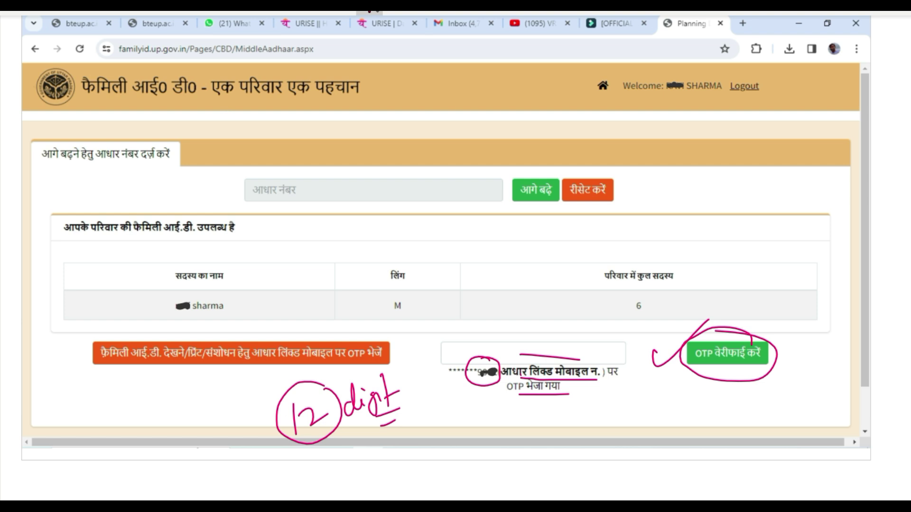
Step: Handwrite "राशन कार्ड" beside the "12 digit" note, circle it and tick both sides
{"action": "mouse_move", "coordinate": [406, 421]}
{"action": "left_mouse_down"}
{"action": "mouse_move", "coordinate": [435, 404]}
{"action": "mouse_move", "coordinate": [457, 426]}
{"action": "mouse_move", "coordinate": [471, 412]}
{"action": "mouse_move", "coordinate": [473, 426]}
{"action": "mouse_move", "coordinate": [499, 424]}
{"action": "left_mouse_up"}
{"action": "mouse_move", "coordinate": [448, 403]}
{"action": "left_mouse_down"}
{"action": "mouse_move", "coordinate": [511, 397]}
{"action": "mouse_move", "coordinate": [519, 418]}
{"action": "left_mouse_up"}
{"action": "left_click_drag", "start_coordinate": [522, 395], "coordinate": [538, 388]}
{"action": "left_click_drag", "start_coordinate": [526, 407], "coordinate": [529, 420]}
{"action": "mouse_move", "coordinate": [541, 387]}
{"action": "left_mouse_down"}
{"action": "mouse_move", "coordinate": [415, 408]}
{"action": "mouse_move", "coordinate": [575, 400]}
{"action": "left_mouse_up"}
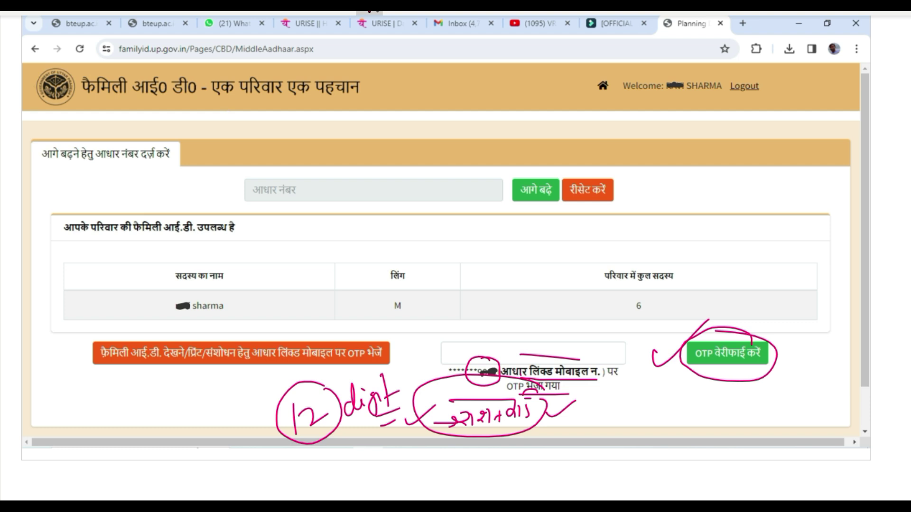
Step: Handwrite "VRS Study Point" below the OTP verification button, then circle, underline and tick it
{"action": "left_click_drag", "start_coordinate": [634, 400], "coordinate": [651, 401]}
{"action": "mouse_move", "coordinate": [656, 400]}
{"action": "left_mouse_down"}
{"action": "mouse_move", "coordinate": [658, 410]}
{"action": "mouse_move", "coordinate": [681, 413]}
{"action": "left_mouse_up"}
{"action": "left_click_drag", "start_coordinate": [731, 390], "coordinate": [715, 417]}
{"action": "mouse_move", "coordinate": [738, 392]}
{"action": "left_mouse_down"}
{"action": "mouse_move", "coordinate": [741, 414]}
{"action": "mouse_move", "coordinate": [764, 406]}
{"action": "left_mouse_up"}
{"action": "mouse_move", "coordinate": [770, 385]}
{"action": "left_mouse_down"}
{"action": "mouse_move", "coordinate": [768, 409]}
{"action": "mouse_move", "coordinate": [783, 401]}
{"action": "mouse_move", "coordinate": [791, 424]}
{"action": "left_mouse_up"}
{"action": "left_click_drag", "start_coordinate": [756, 426], "coordinate": [806, 421]}
{"action": "mouse_move", "coordinate": [812, 385]}
{"action": "left_mouse_down"}
{"action": "mouse_move", "coordinate": [810, 425]}
{"action": "mouse_move", "coordinate": [812, 401]}
{"action": "left_mouse_up"}
{"action": "mouse_move", "coordinate": [824, 397]}
{"action": "left_mouse_down"}
{"action": "mouse_move", "coordinate": [821, 406]}
{"action": "mouse_move", "coordinate": [854, 403]}
{"action": "left_mouse_up"}
{"action": "left_click_drag", "start_coordinate": [850, 391], "coordinate": [861, 412]}
{"action": "left_click_drag", "start_coordinate": [882, 394], "coordinate": [875, 414]}
{"action": "left_click_drag", "start_coordinate": [801, 375], "coordinate": [843, 351]}
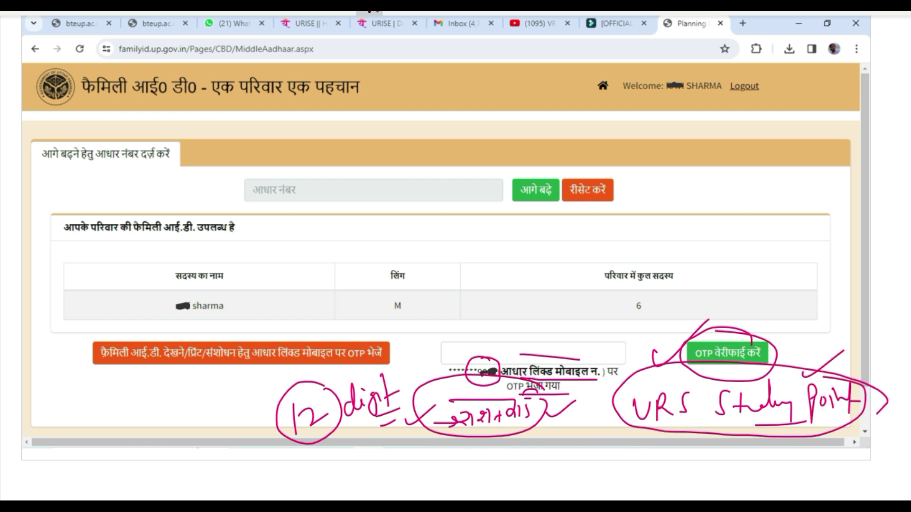